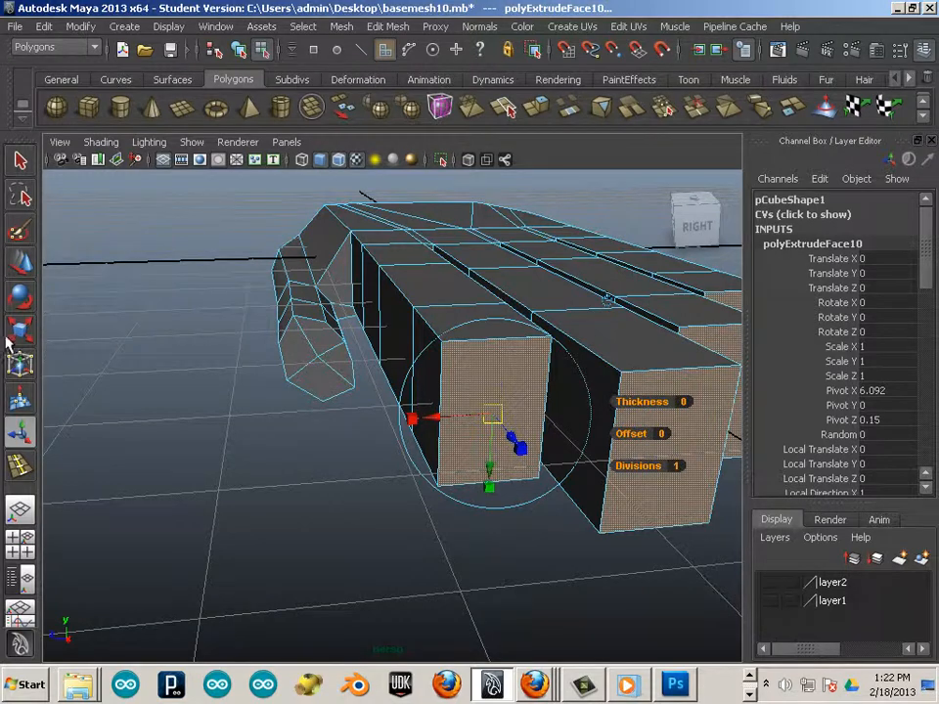
Average the vertices of the extruded fingertip faces, and pull the inner faces of all four fingertips outward to taper the tips.
key(g)
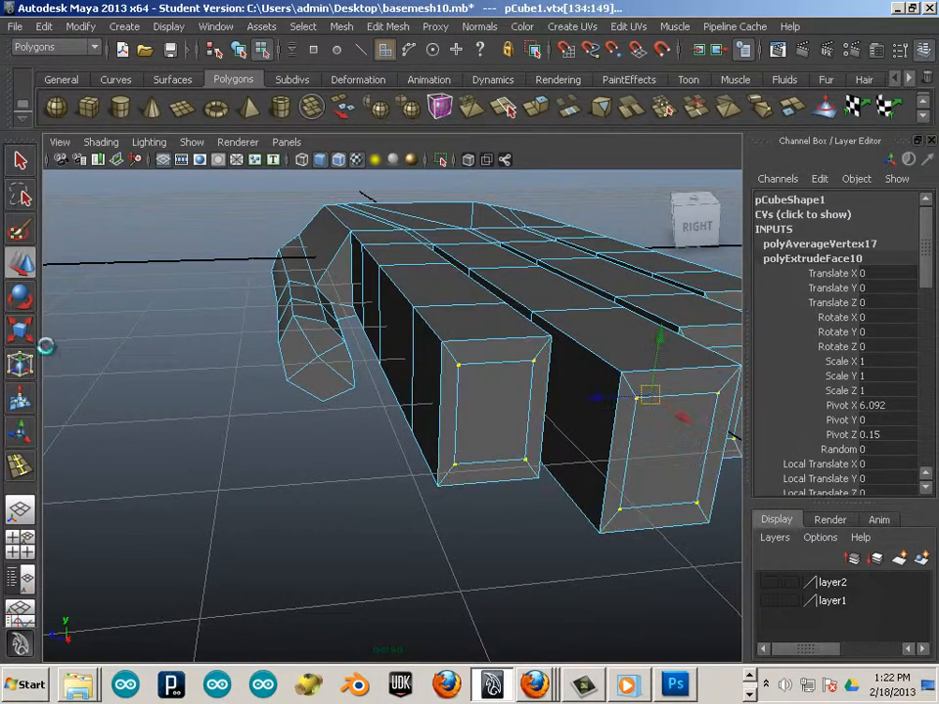
alt+drag(255, 394, 383, 369)
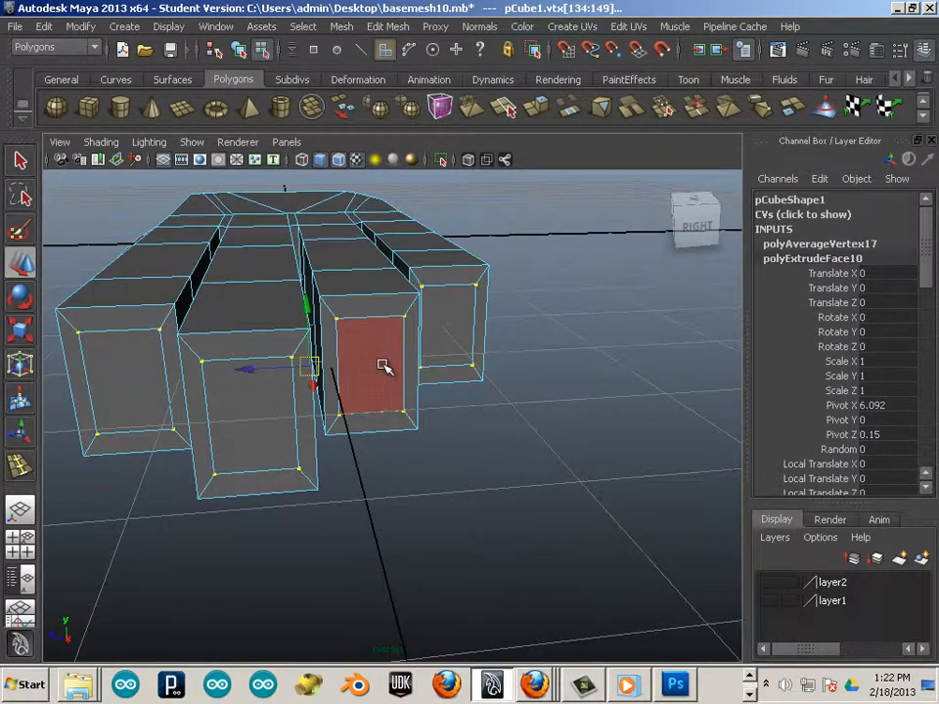
click(449, 332)
shift+click(373, 367)
shift+click(273, 409)
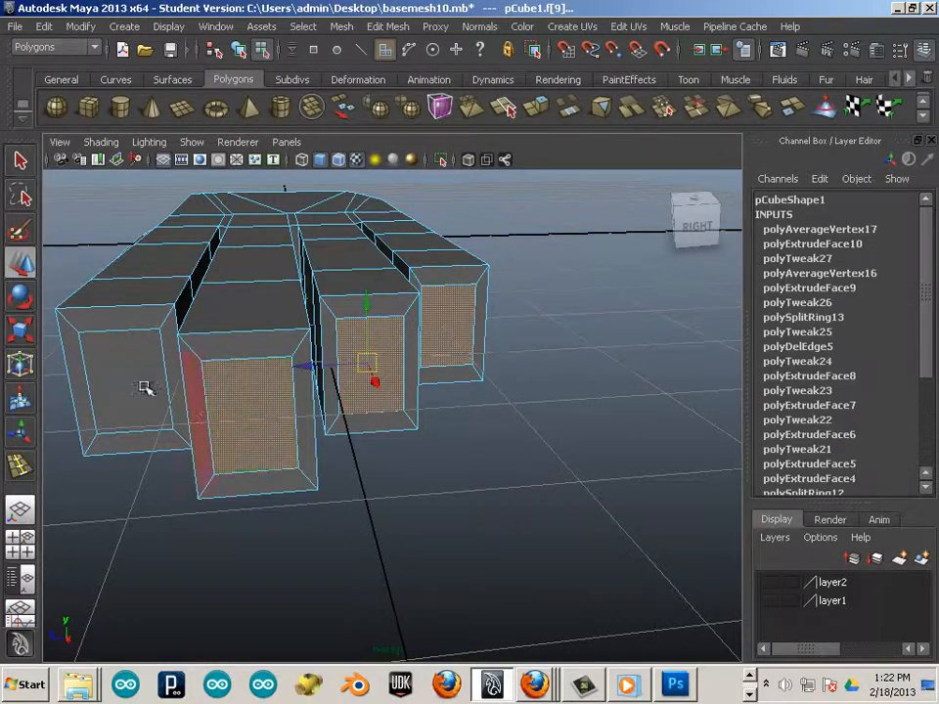
shift+click(125, 375)
alt+drag(424, 453, 346, 429)
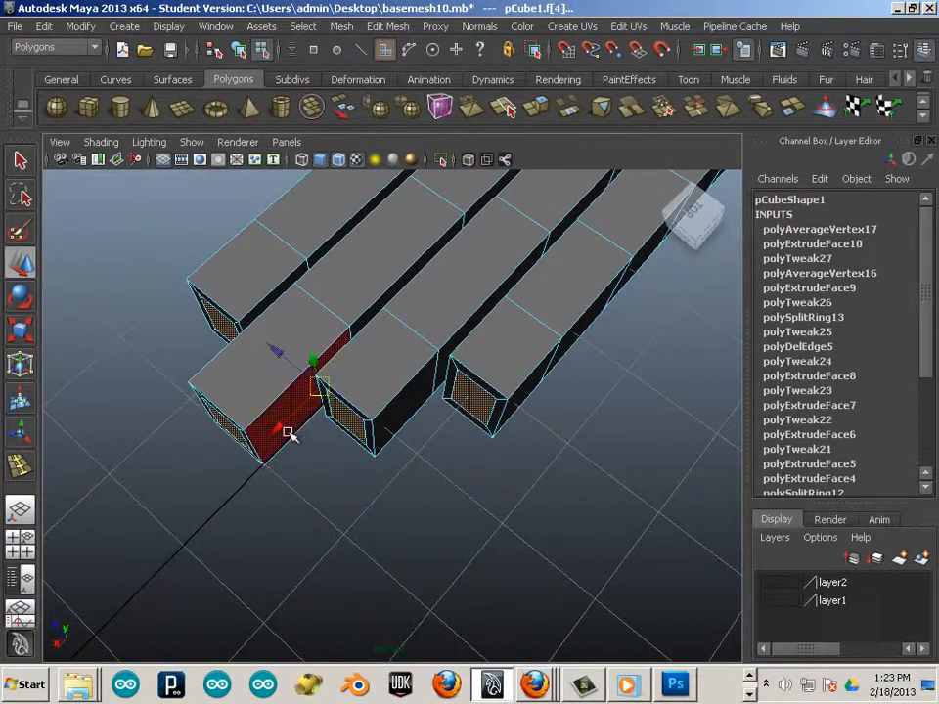
click(366, 524)
alt+drag(367, 524, 391, 461)
Duplicate the whole hand mesh and move the copy beside the original at Translate Z 4.52.
key(F8)
alt+drag(548, 372, 376, 401)
key(ctrl+d)
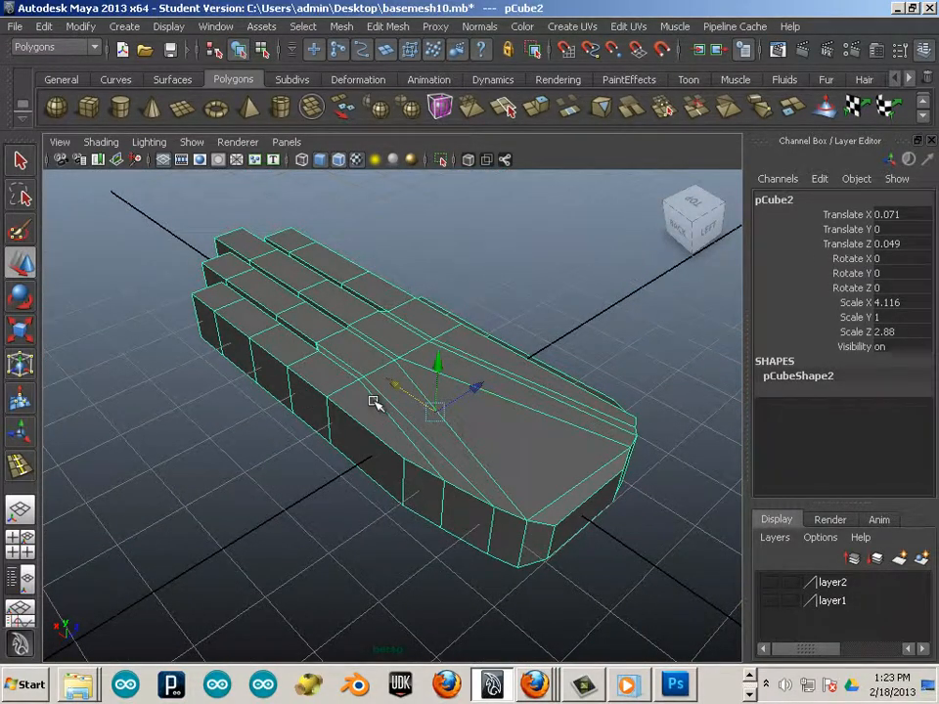
drag(514, 392, 262, 394)
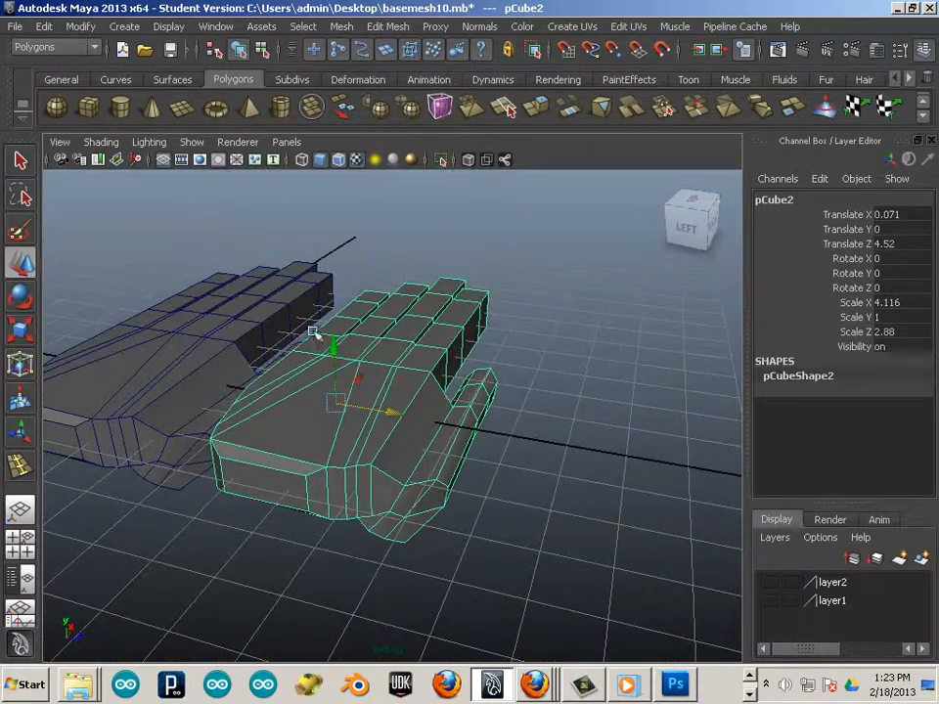
Try smoothing the duplicated hand mesh, inspect its shape, and undo the smoothing.
click(333, 27)
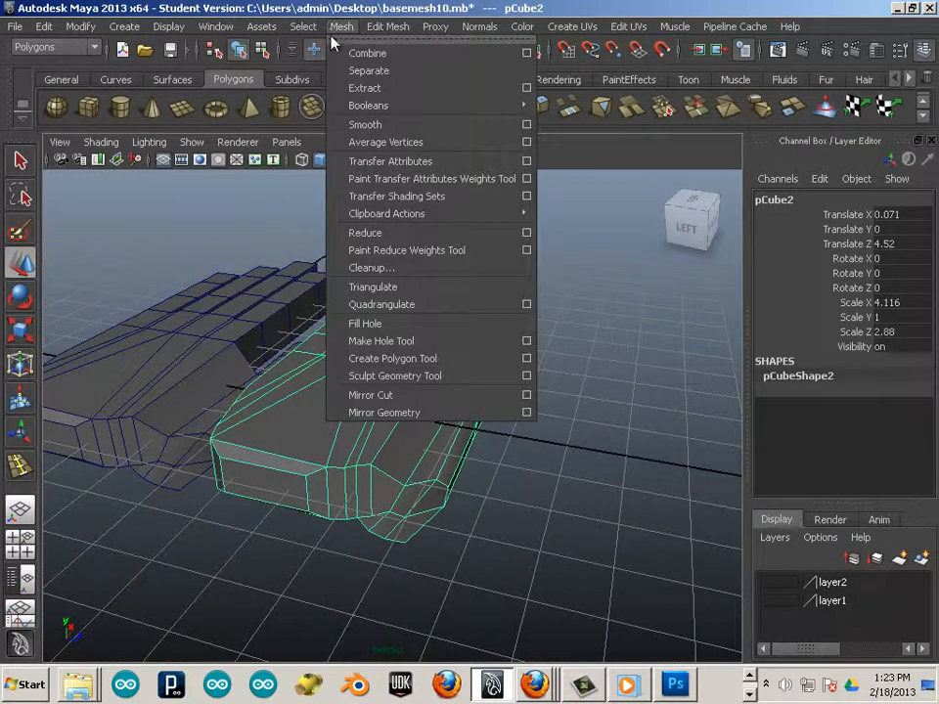
click(371, 123)
alt+drag(511, 367, 283, 375)
key(ctrl+z)
right_drag(278, 340, 278, 315)
click(281, 384)
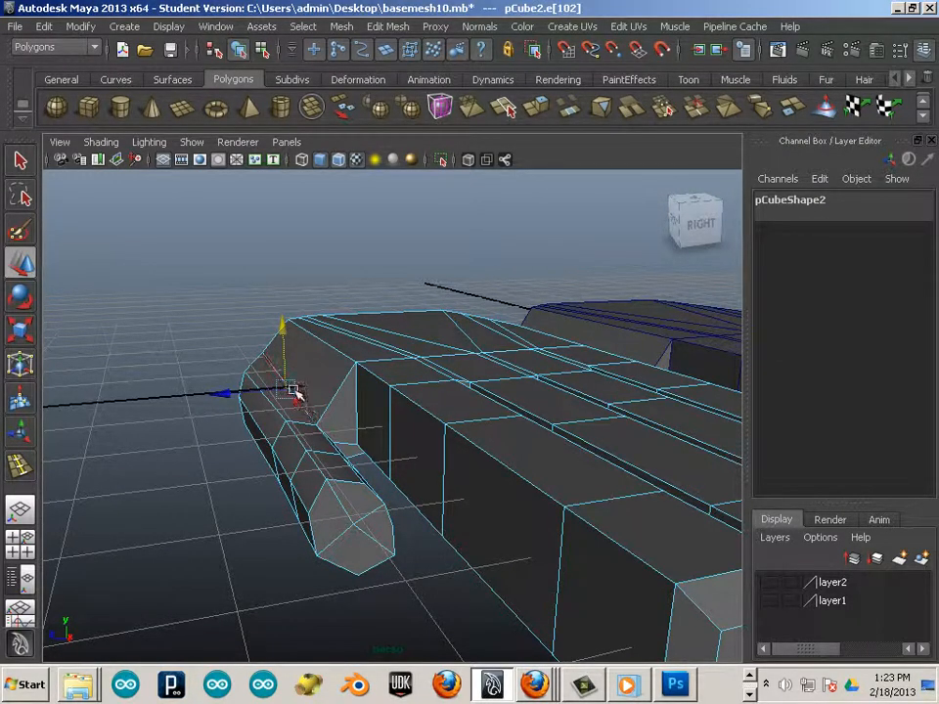
click(276, 379)
click(284, 372)
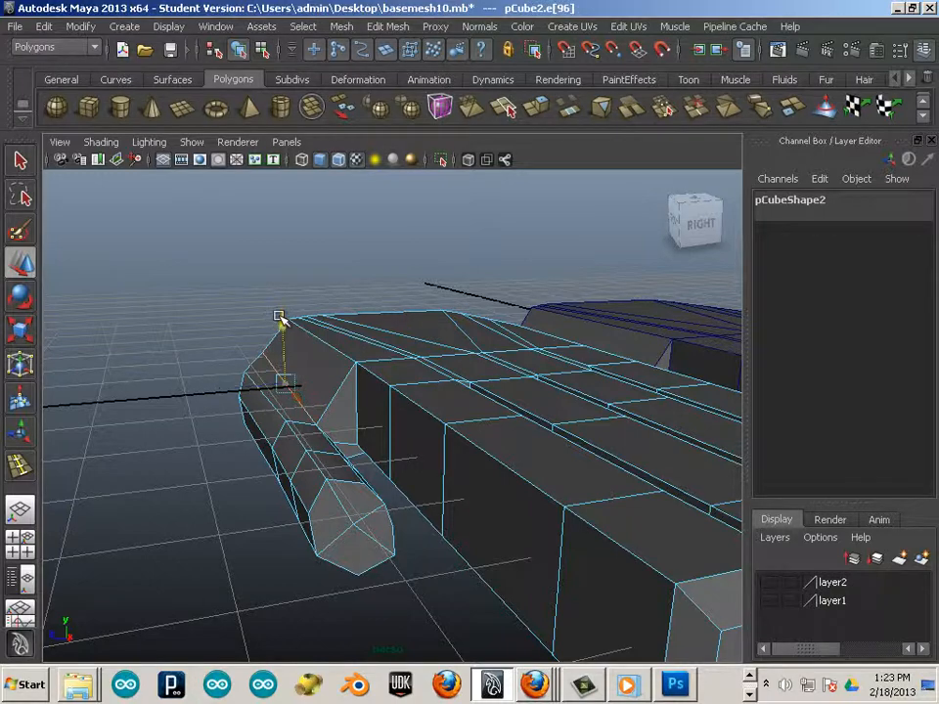
alt+drag(336, 401, 313, 398)
key(e)
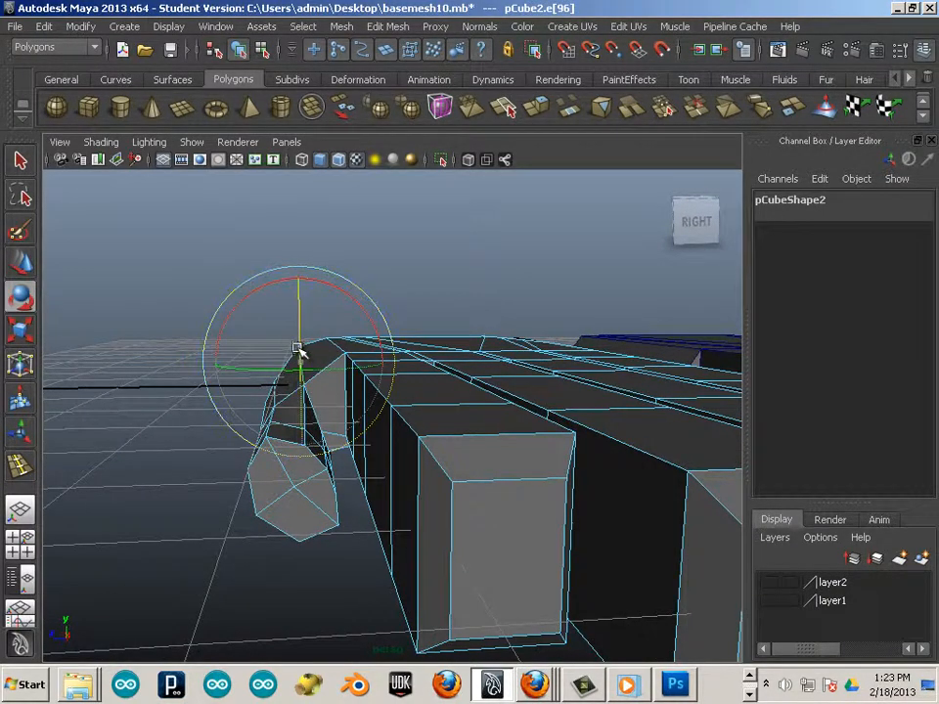
click(117, 395)
alt+drag(117, 395, 408, 454)
Smooth the duplicated hand again to check the palm and fingers, and undo back to the unsmoothed mesh.
click(356, 383)
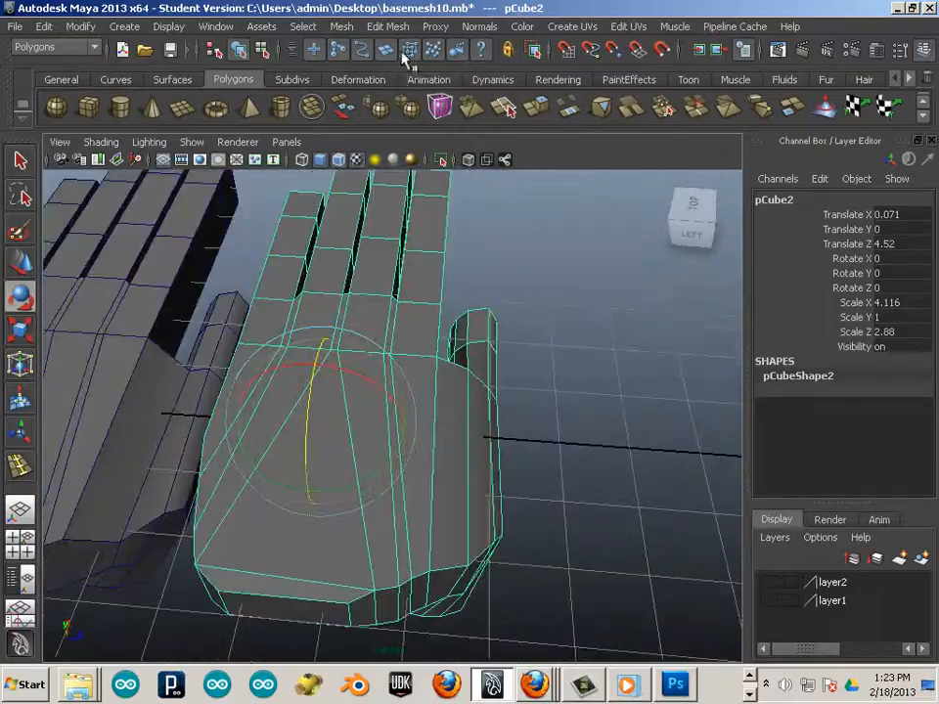
click(343, 26)
click(369, 124)
alt+drag(548, 494, 507, 526)
click(281, 570)
key(ctrl+z)
key(ctrl+z)
In the top view, move the original hand away from the duplicate to Translate Z -4.241.
key(space)
key(space)
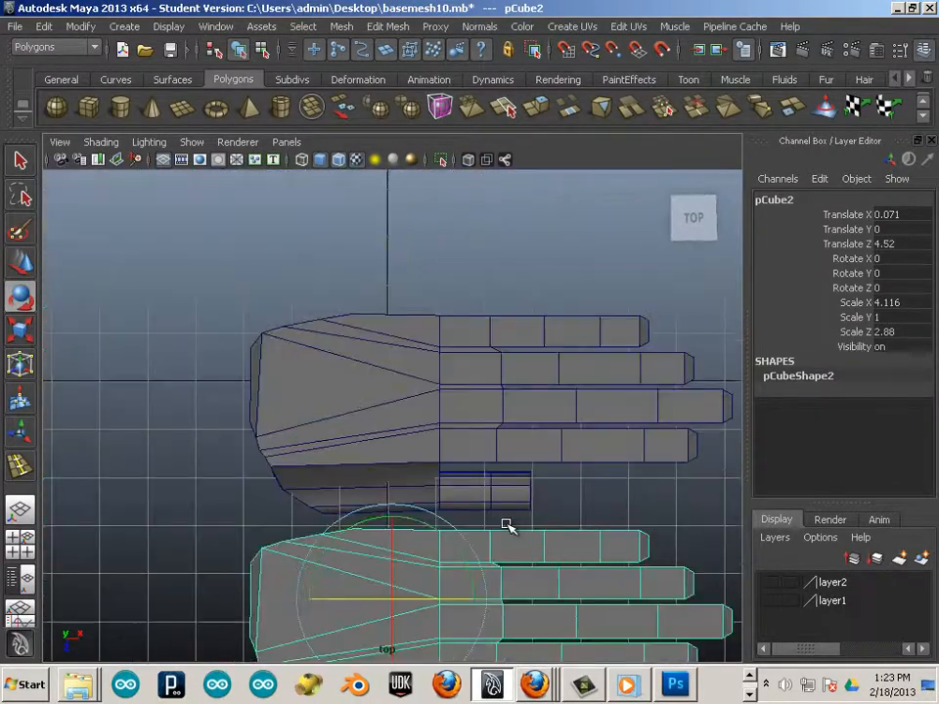
alt+middle_drag(549, 536, 413, 393)
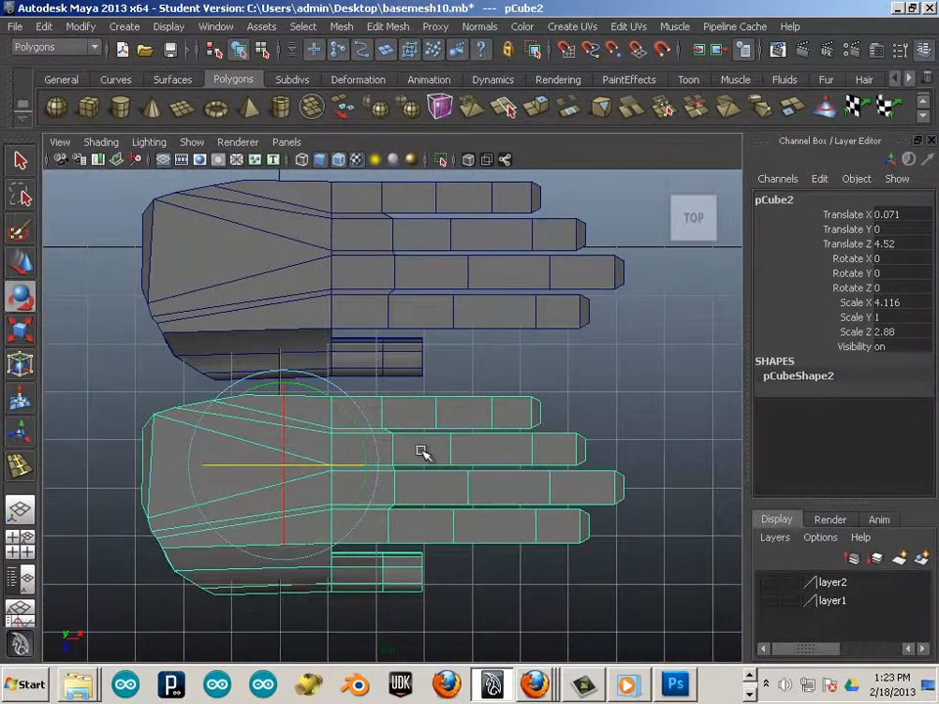
alt+middle_drag(421, 452, 433, 444)
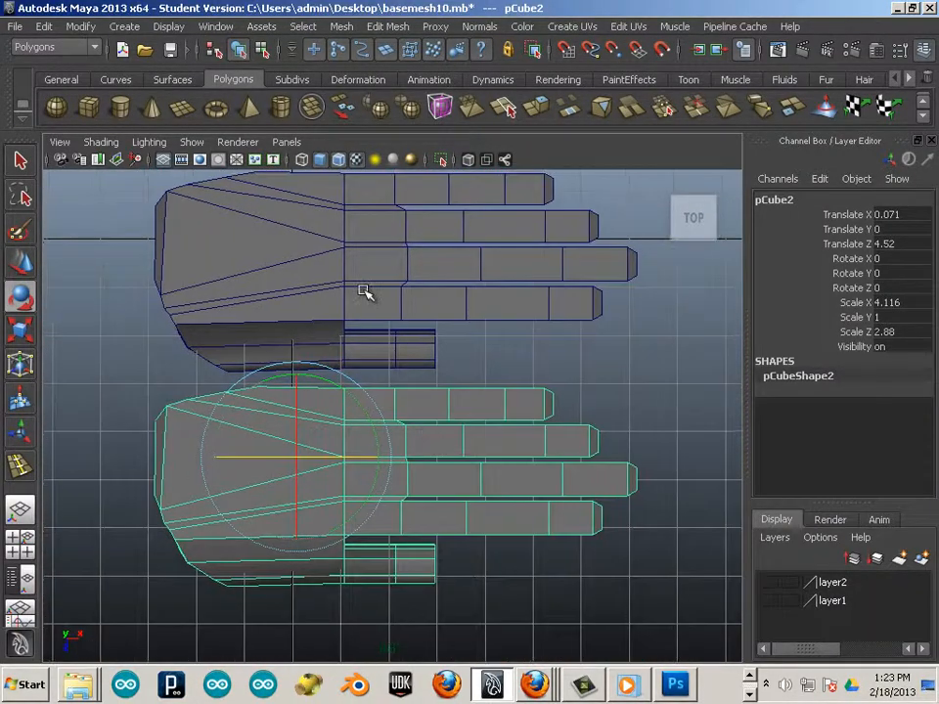
click(355, 300)
key(w)
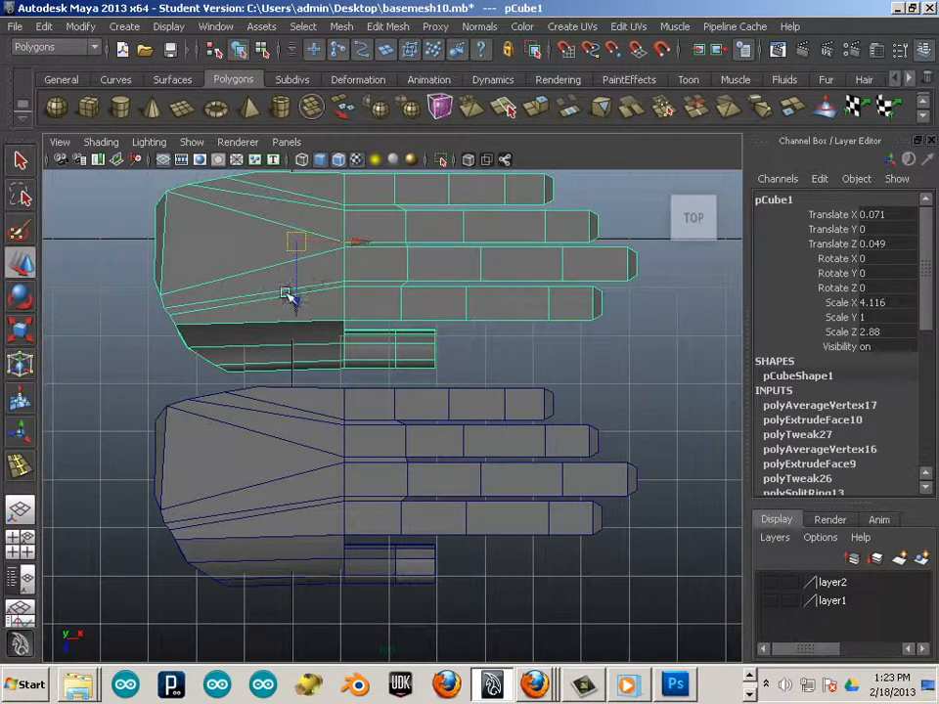
drag(294, 307, 311, 105)
Select all vertices of the duplicated hand's little finger and move them along Z away from the ring finger.
alt+middle_drag(380, 374, 344, 319)
alt+right_drag(344, 319, 638, 463)
right_drag(374, 286, 321, 282)
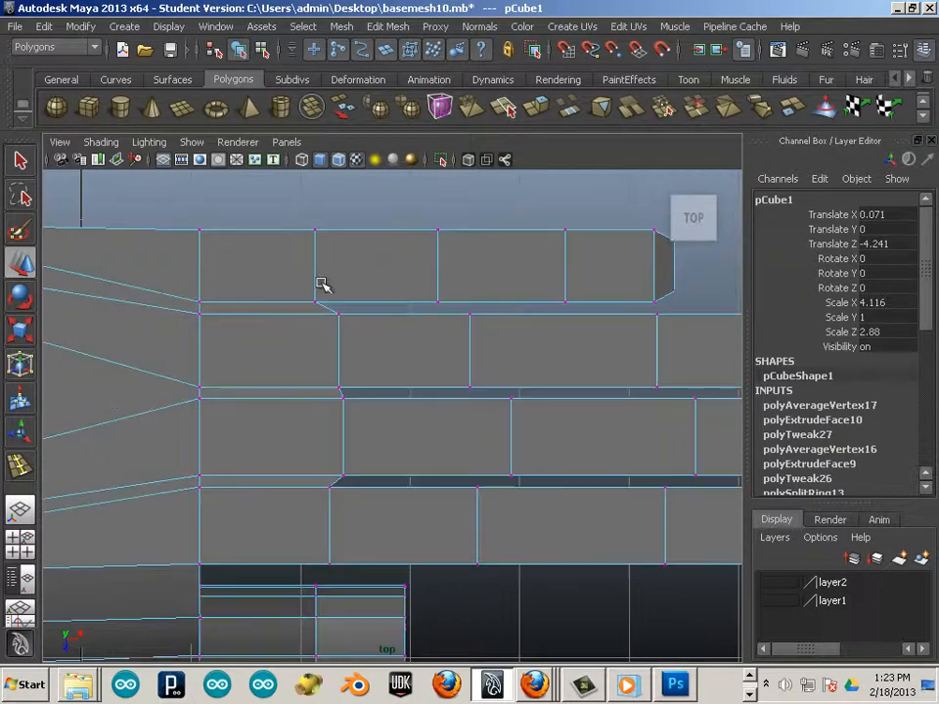
drag(706, 310, 706, 310)
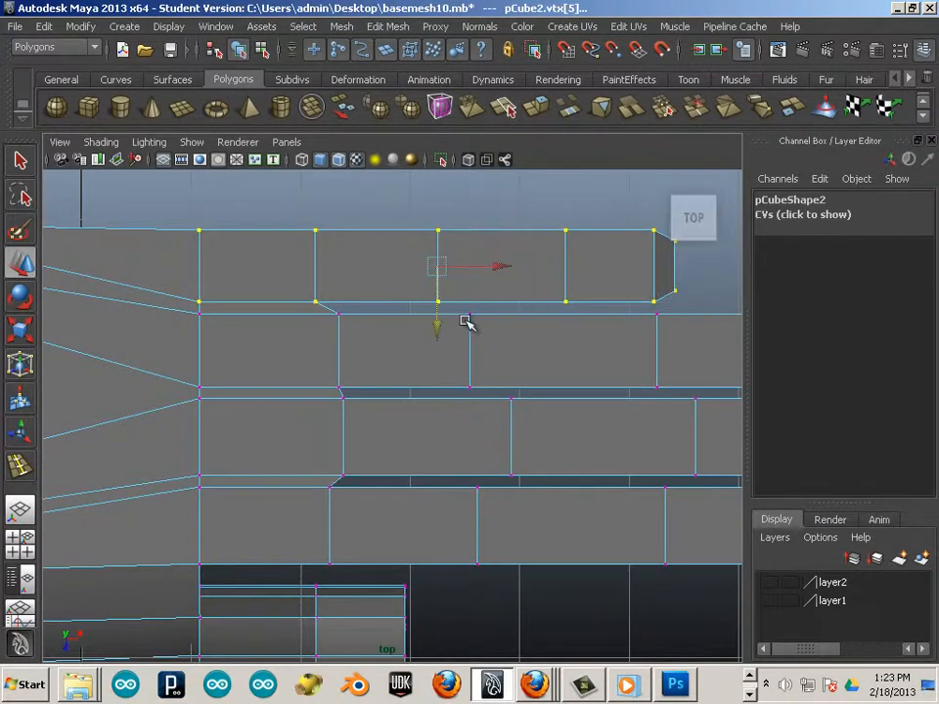
drag(437, 318, 437, 298)
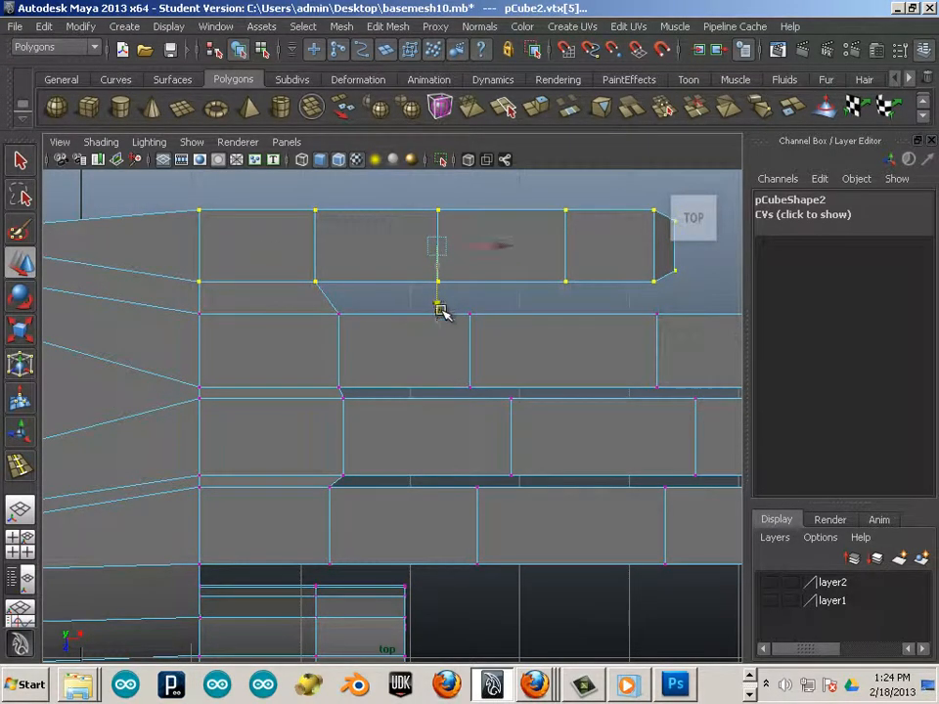
Select the duplicate's index finger and thumb vertices and move them along Z away from the middle finger.
alt+middle_drag(501, 410, 519, 353)
alt+right_drag(519, 354, 245, 453)
alt+middle_drag(453, 513, 488, 490)
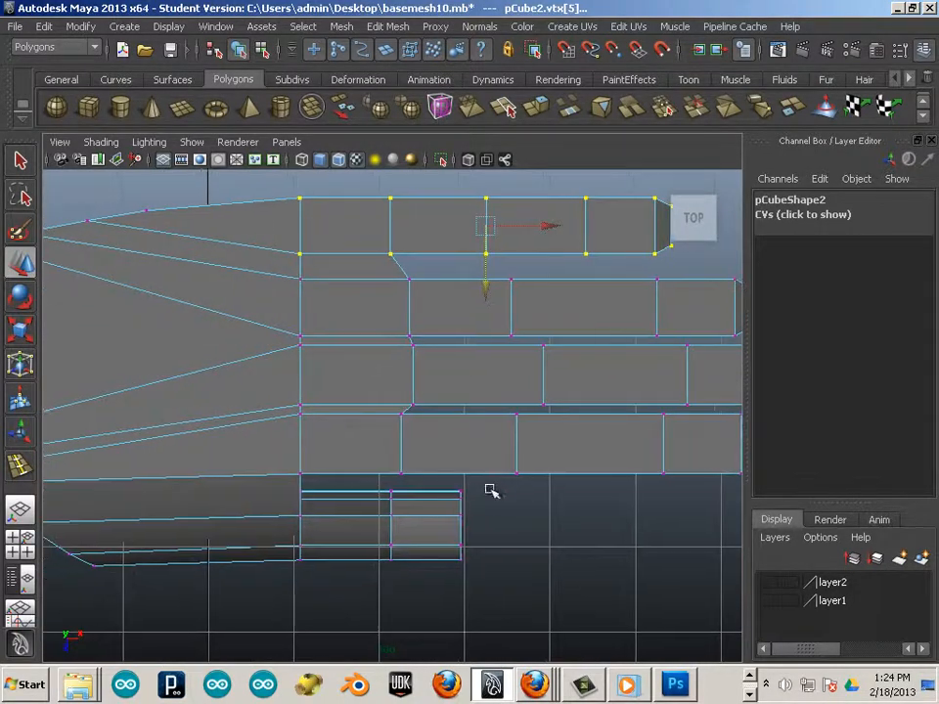
alt+middle_drag(653, 521, 611, 571)
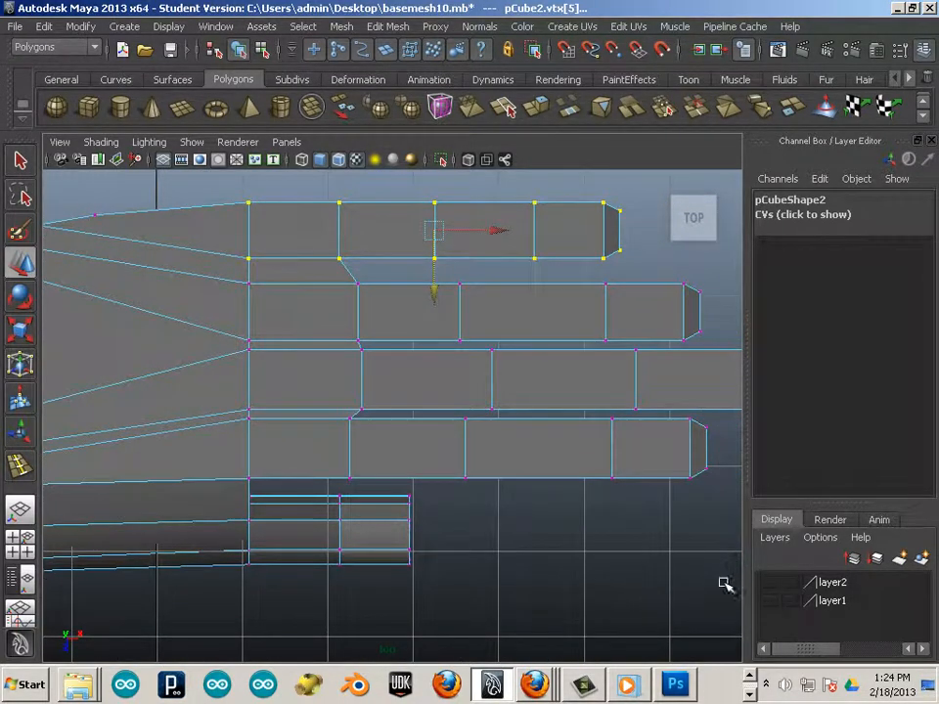
drag(724, 584, 193, 415)
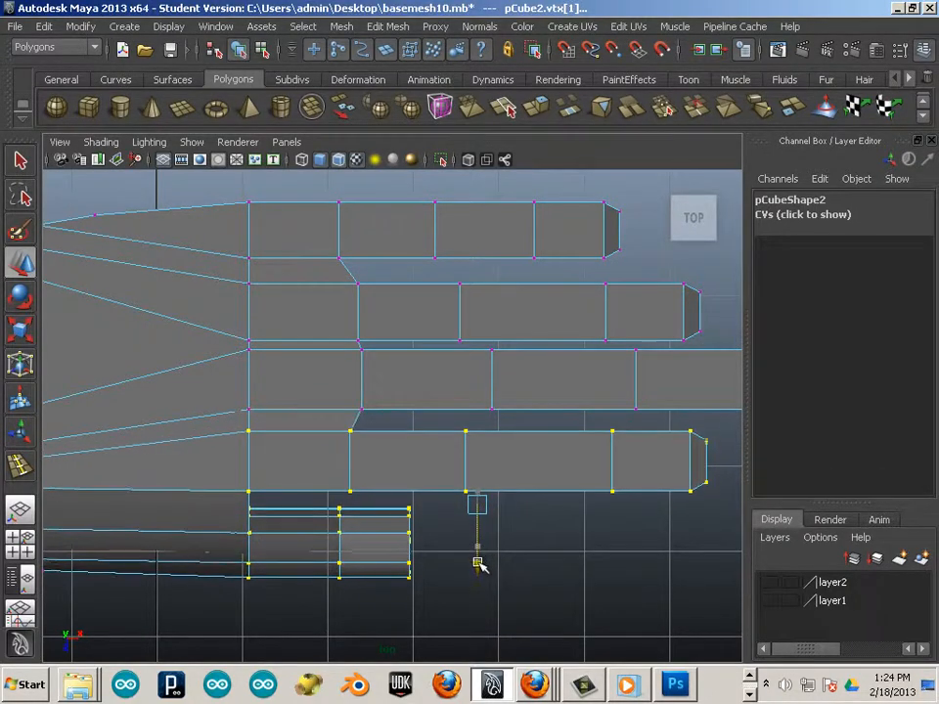
alt+middle_drag(480, 556, 498, 577)
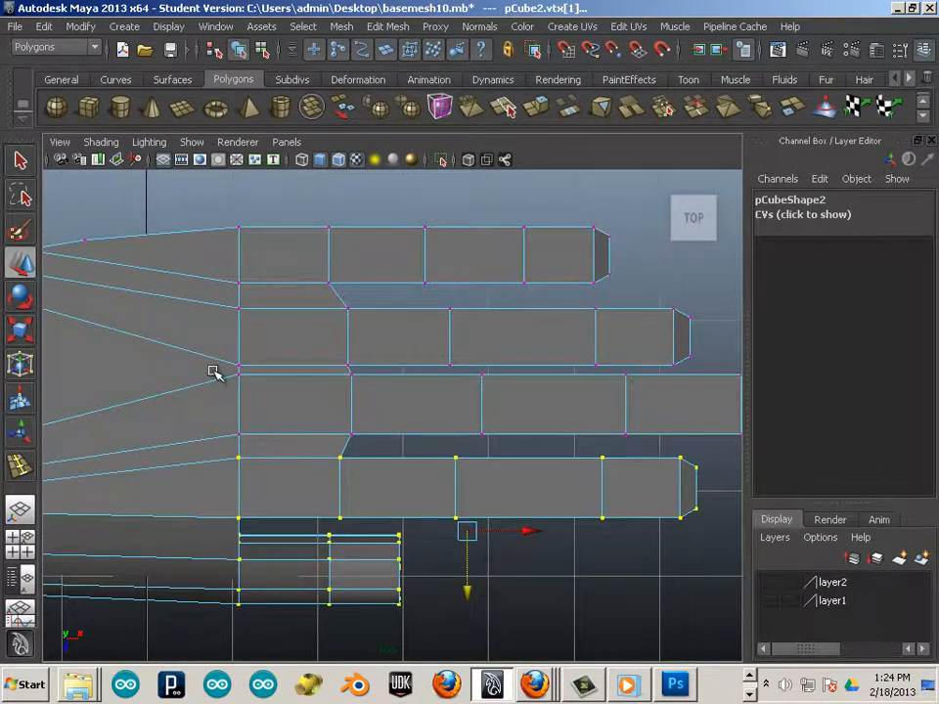
Select the middle finger's vertices and shift them along Z toward the index finger.
drag(358, 409, 743, 441)
alt+middle_drag(576, 442, 457, 446)
shift+drag(701, 367, 596, 446)
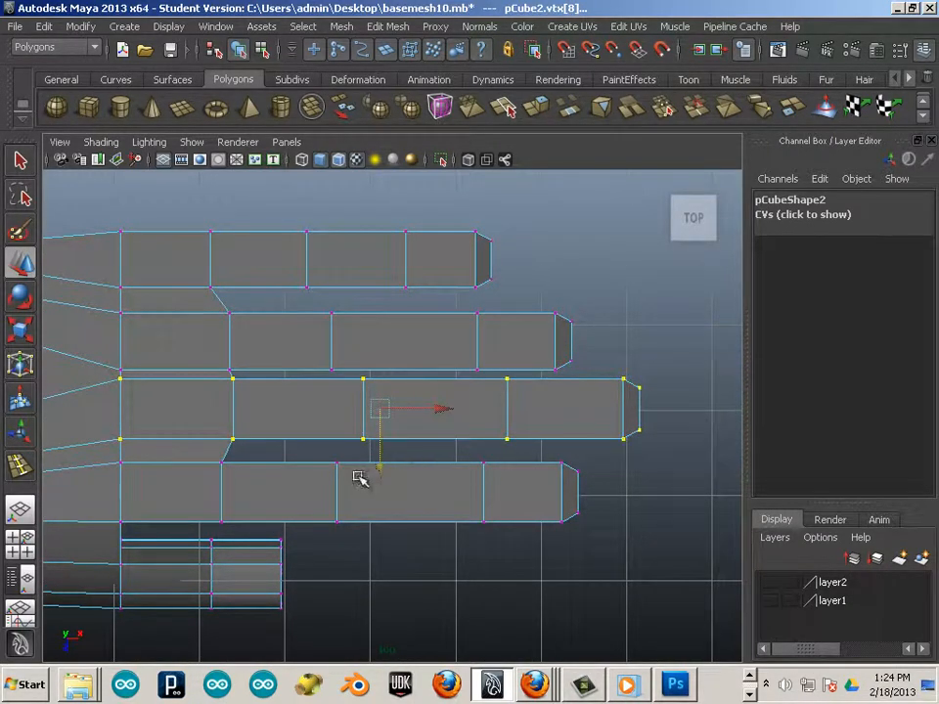
drag(382, 474, 374, 475)
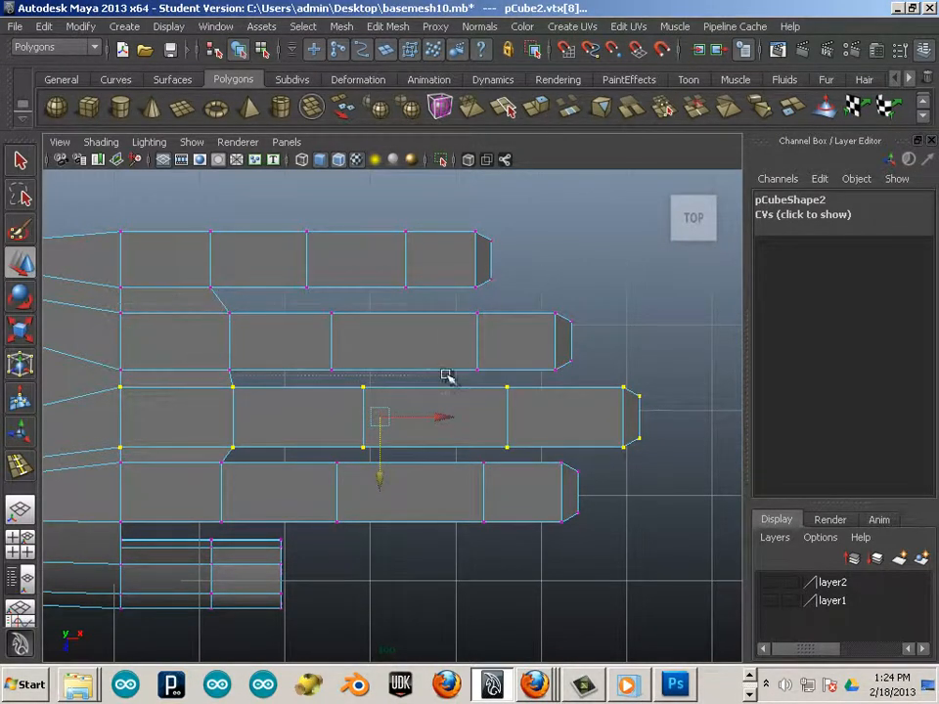
Shift the ring finger's vertices slightly toward the little finger and nudge the middle finger back toward the ring finger.
drag(592, 371, 592, 372)
drag(346, 404, 350, 403)
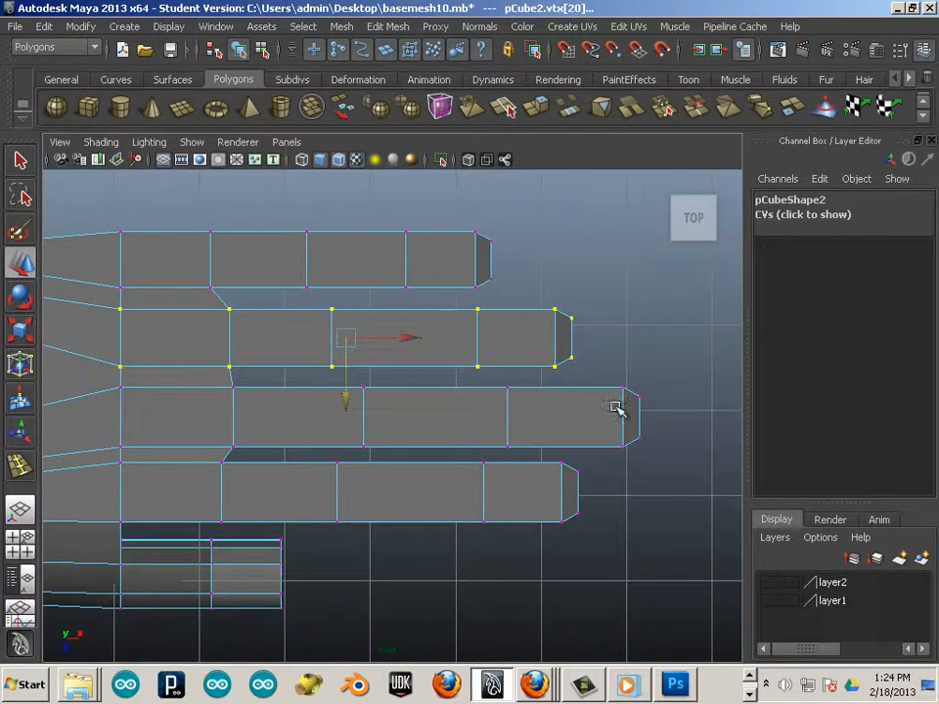
drag(684, 373, 97, 454)
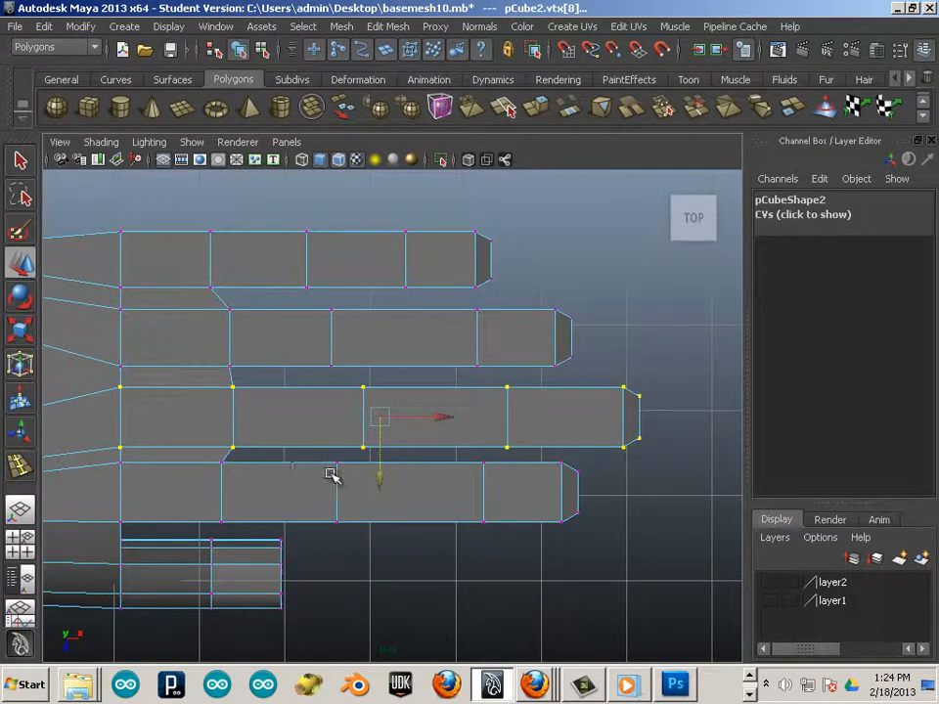
drag(382, 478, 382, 474)
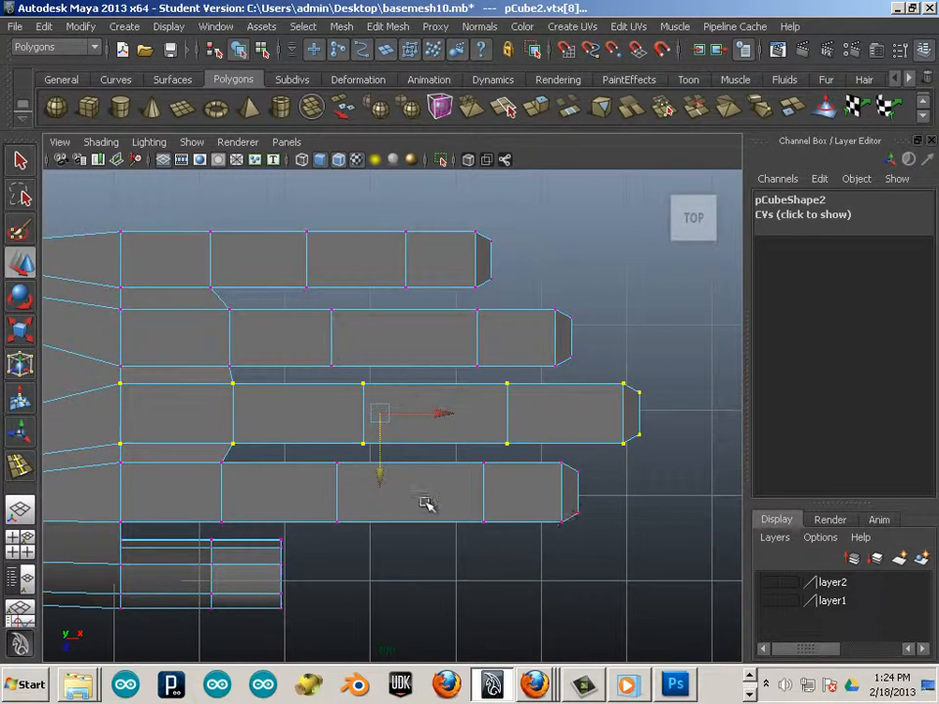
Move the index finger, thumb and thumb-side palm vertices together slightly farther from the middle finger along Z.
scroll(251, 480, down, 3)
alt+middle_drag(234, 478, 290, 455)
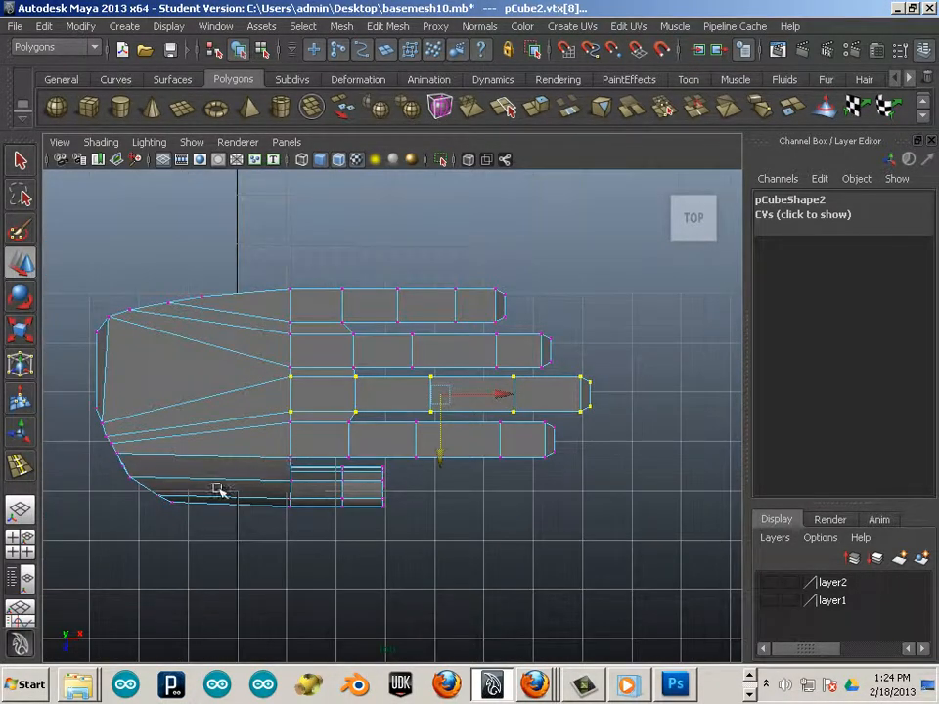
drag(671, 562, 96, 418)
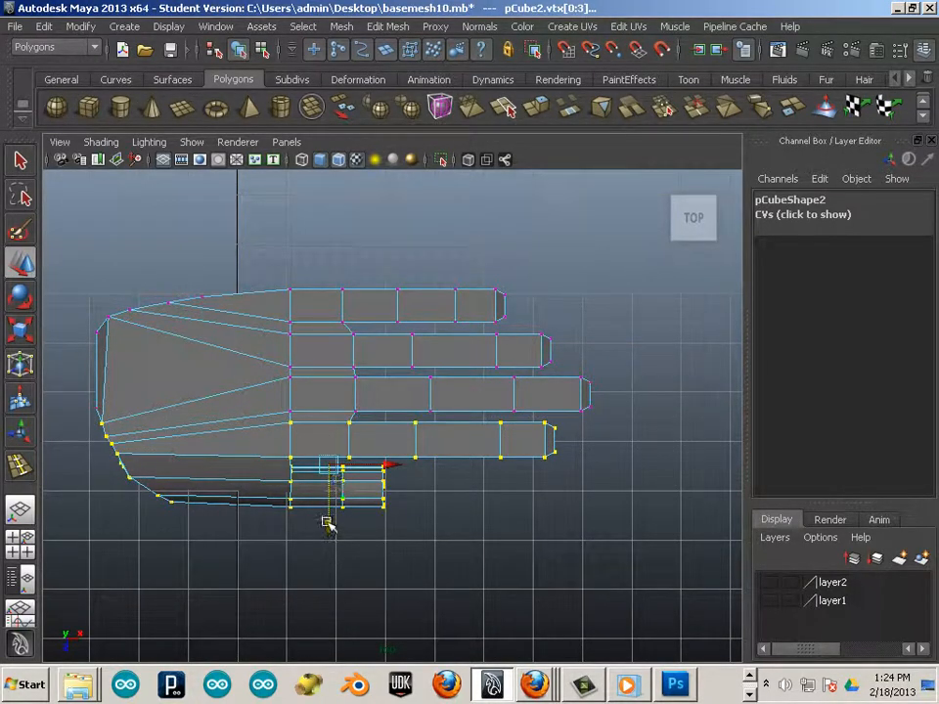
drag(328, 524, 329, 531)
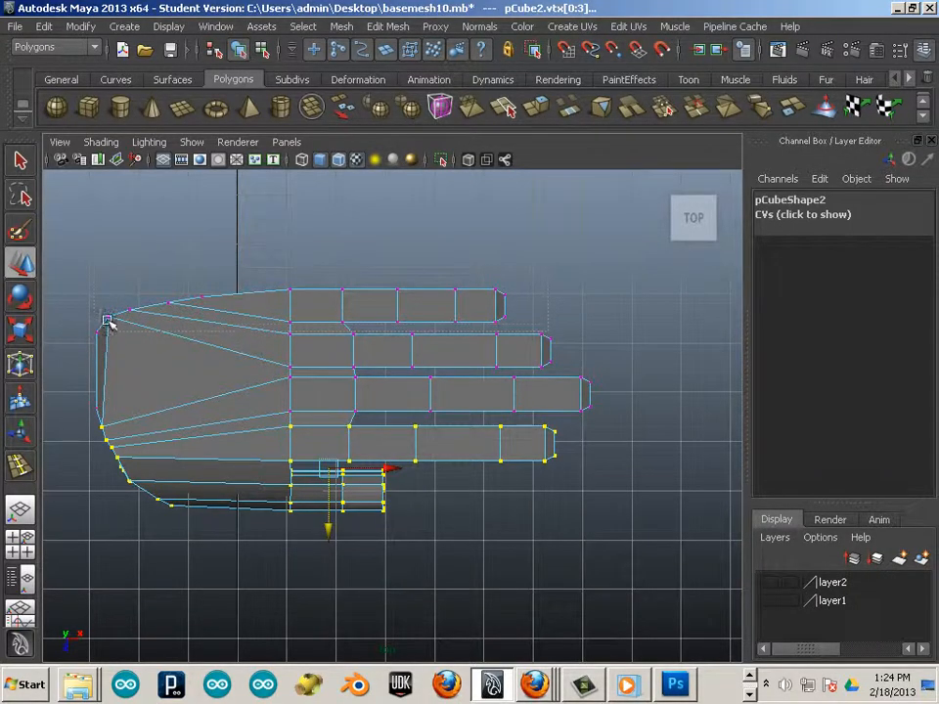
Shift the little finger's vertices outward along Z, the ring finger's toward the little finger, and the middle finger's slightly toward the index finger.
drag(284, 328, 284, 330)
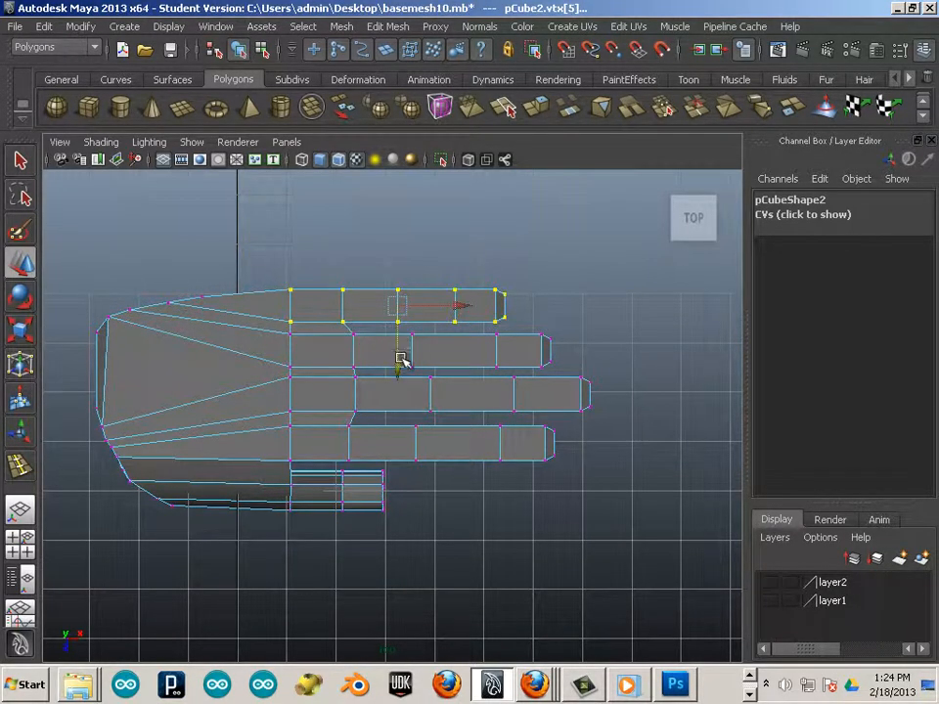
drag(400, 368, 401, 364)
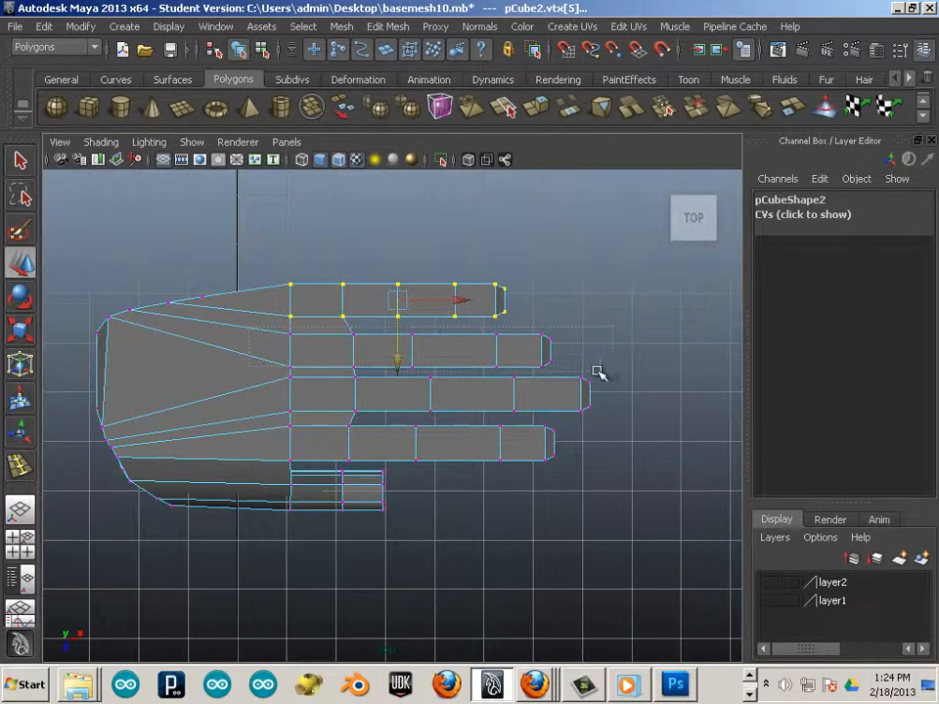
drag(599, 372, 599, 373)
drag(421, 406, 422, 396)
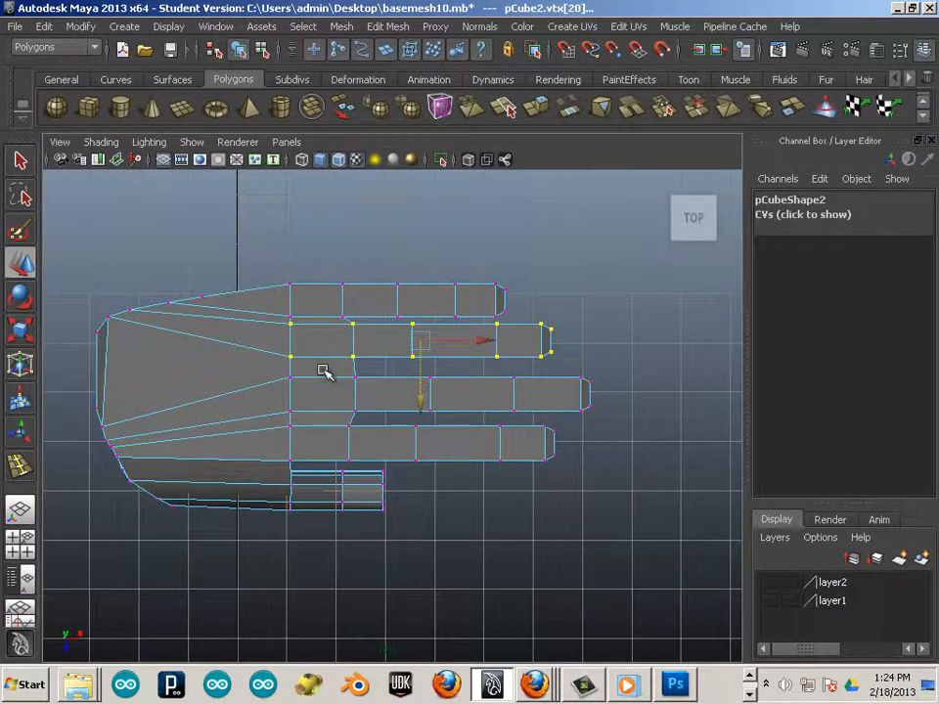
mouse_move(426, 399)
mouse_down()
mouse_move(419, 409)
mouse_move(420, 401)
mouse_up()
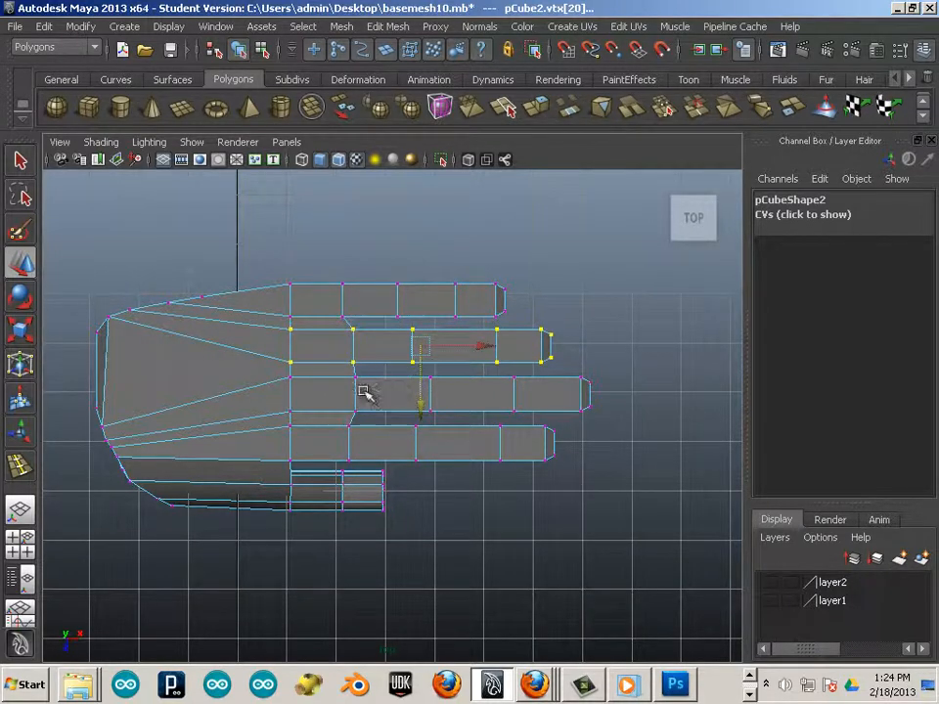
drag(627, 413, 627, 414)
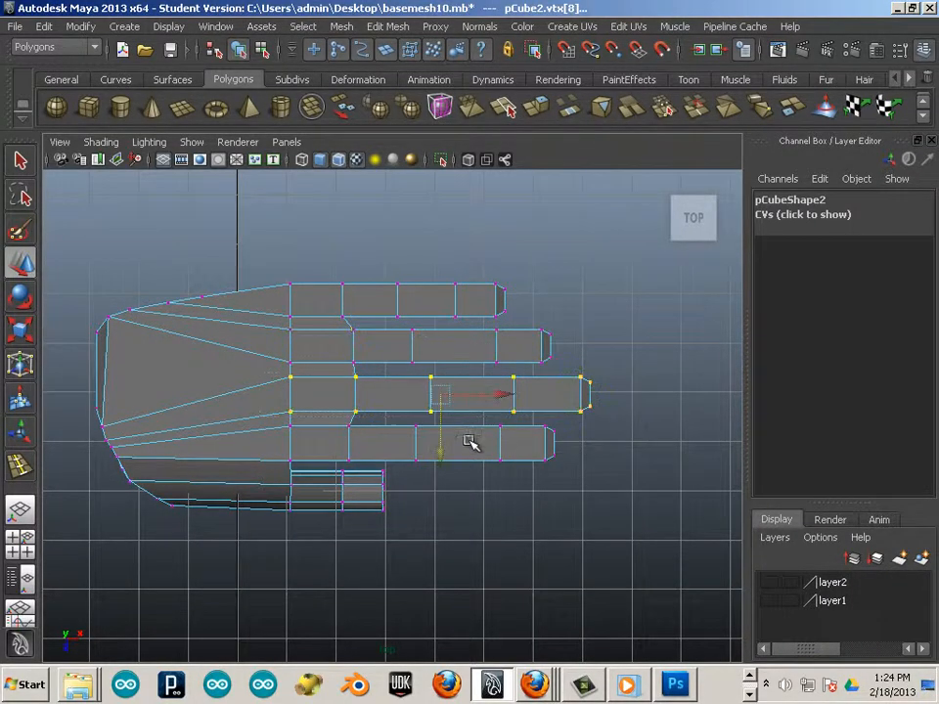
click(564, 489)
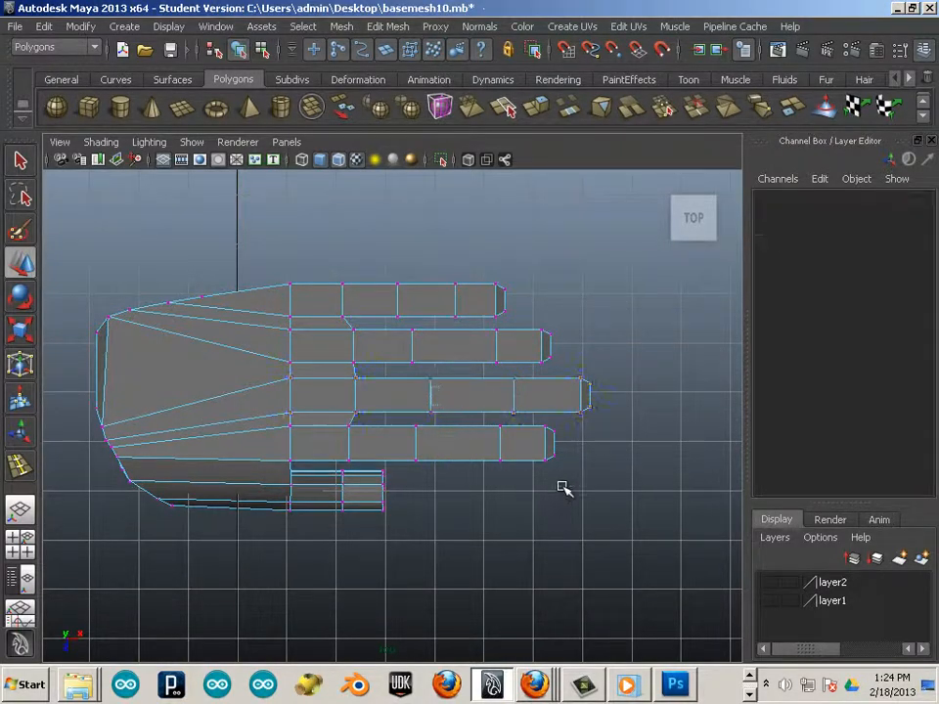
Return the duplicate hand to object mode, preview it smoothed to check the finger spacing, and restore the unsmoothed display.
alt+drag(604, 445, 519, 354)
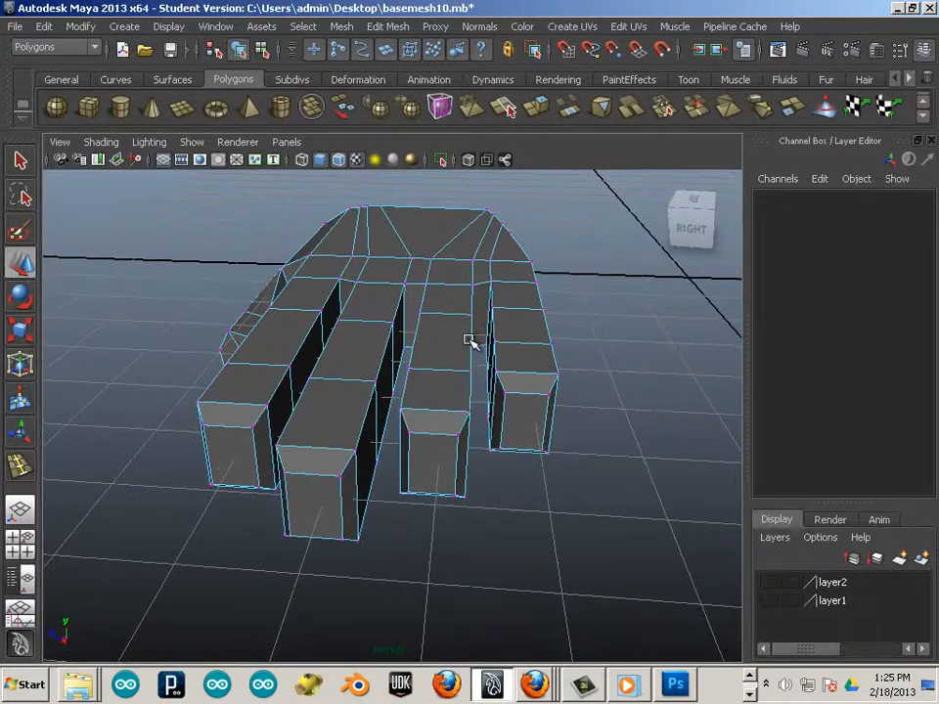
click(489, 312)
key(ctrl+a)
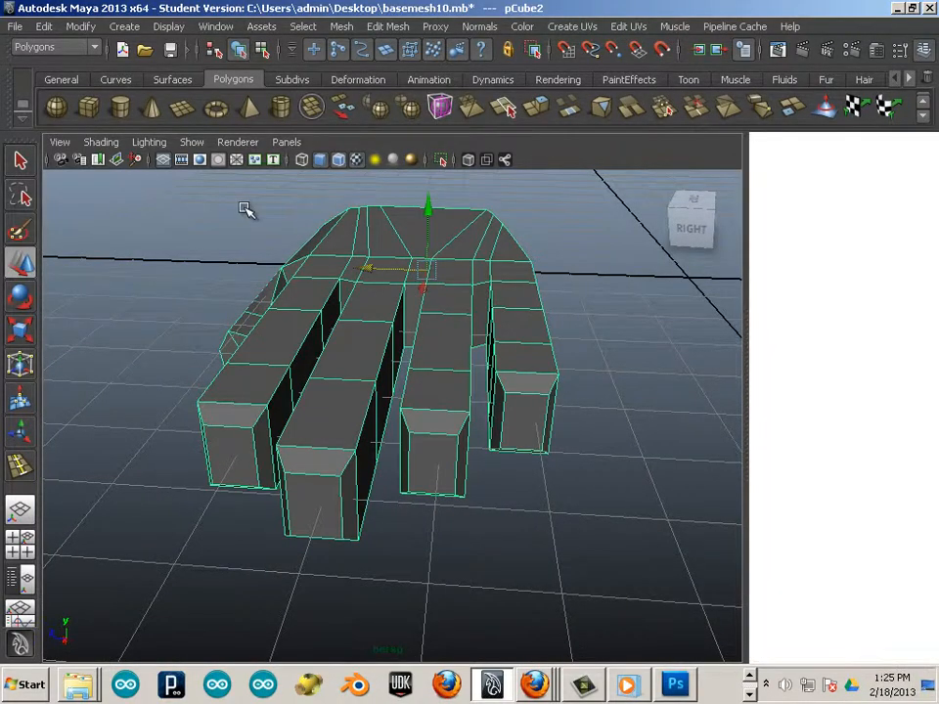
key(3)
alt+drag(279, 308, 362, 325)
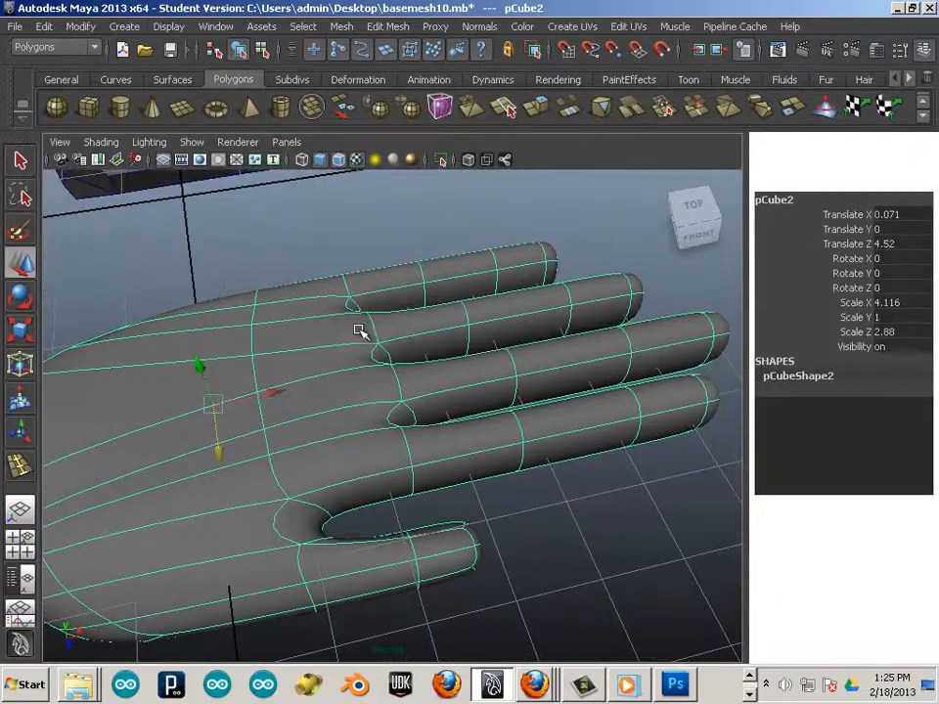
key(1)
Insert an edge loop around the hand between the palm edge and the bases of the four fingers.
alt+drag(404, 452, 354, 391)
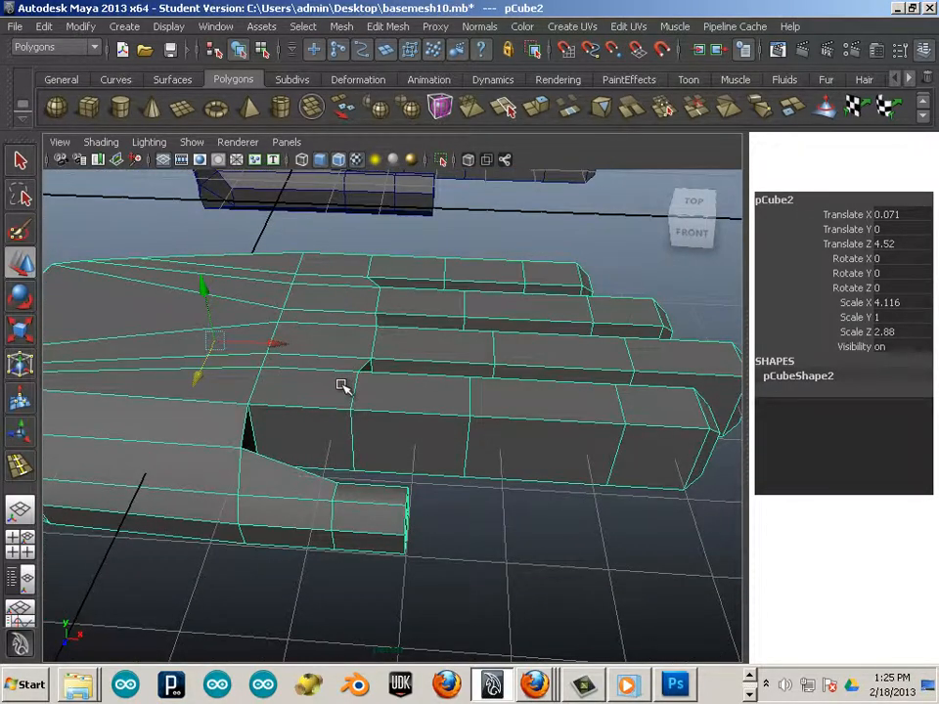
key(y)
drag(323, 404, 306, 409)
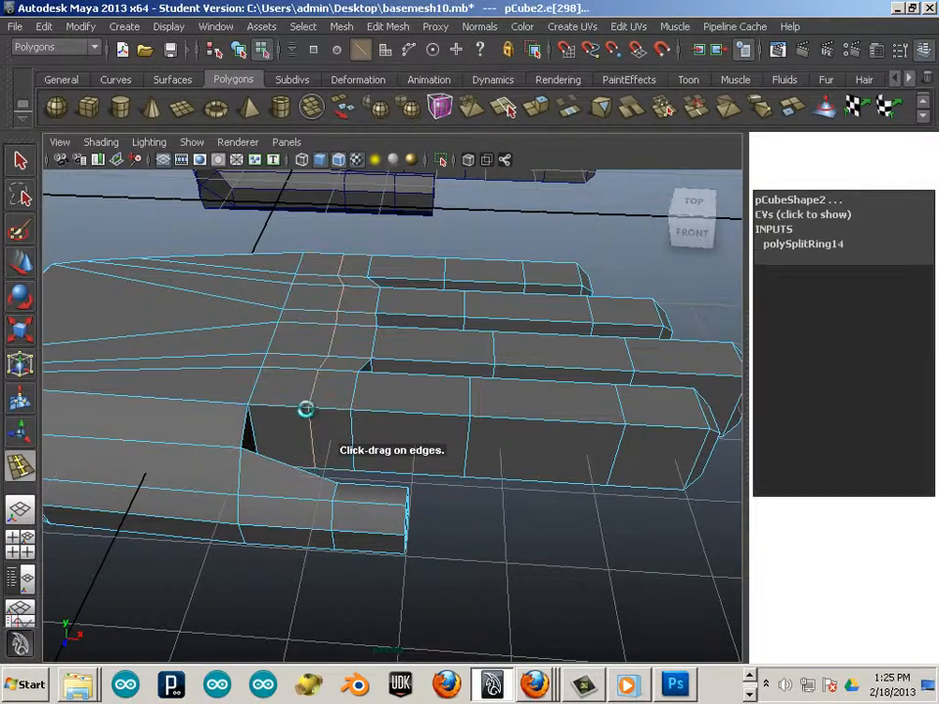
click(29, 266)
Select the new loop's edges across the back of the hand and raise them along Y to form the knuckles.
alt+drag(433, 373, 444, 392)
alt+right_drag(444, 392, 557, 418)
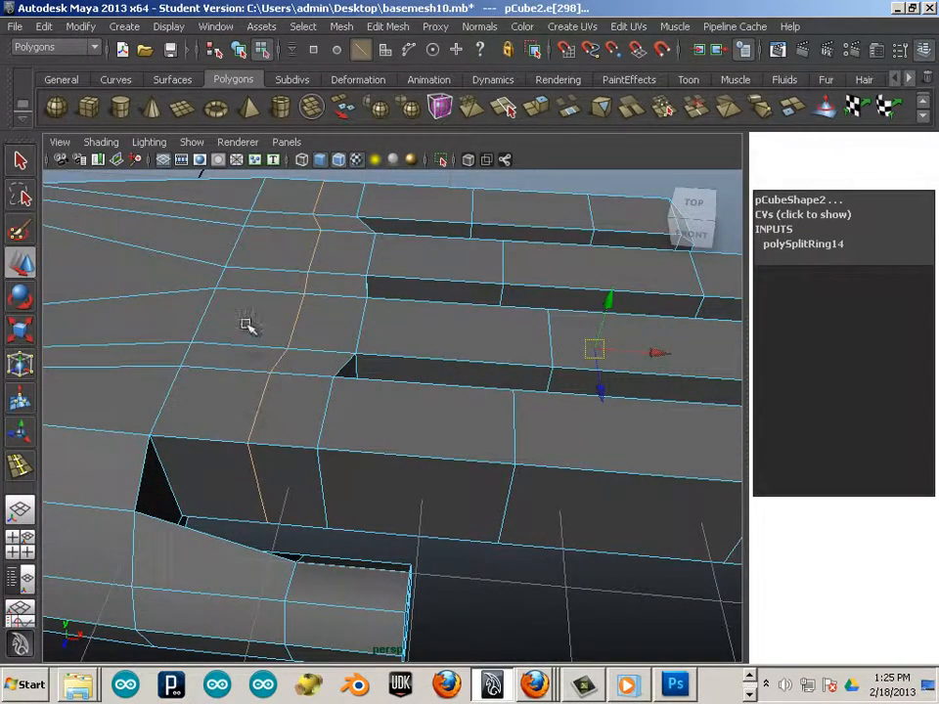
click(261, 404)
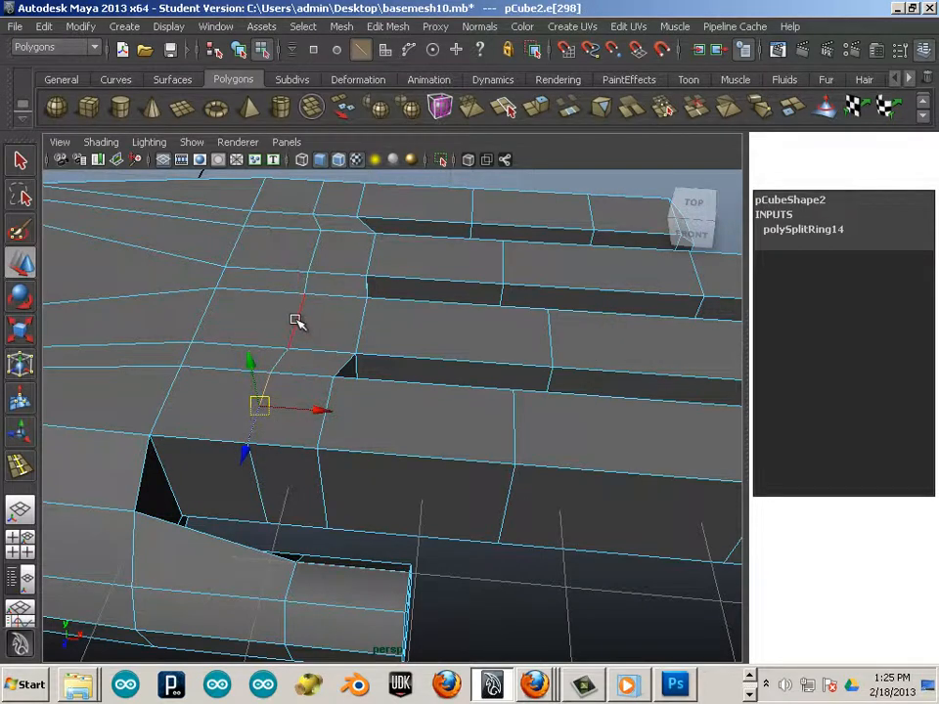
shift+click(297, 321)
shift+click(320, 217)
shift+click(320, 202)
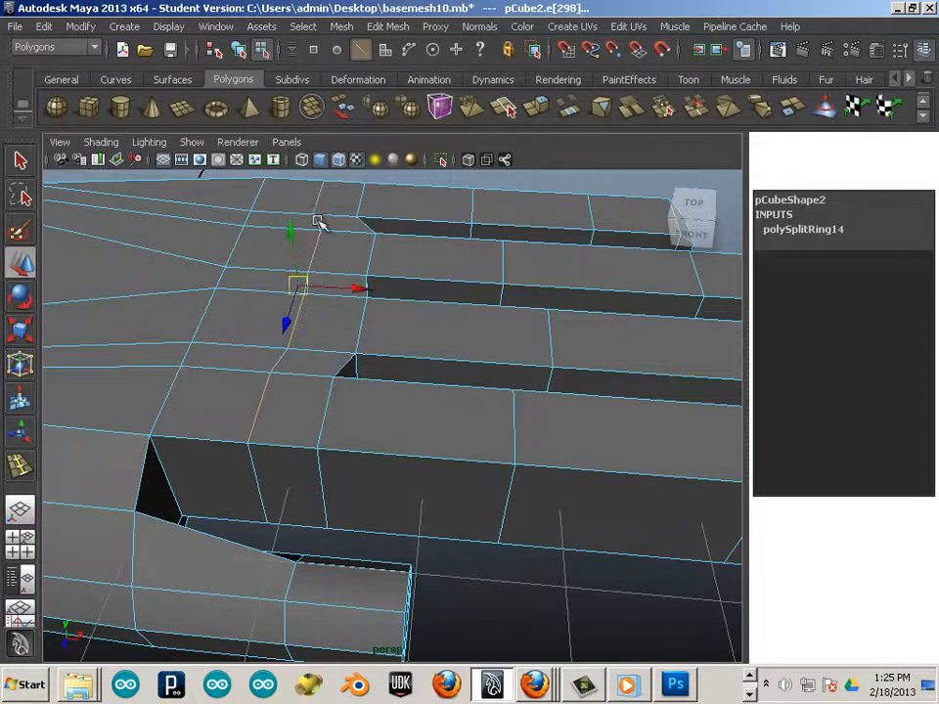
alt+drag(291, 235, 375, 363)
drag(377, 286, 379, 282)
scroll(413, 335, down, 3)
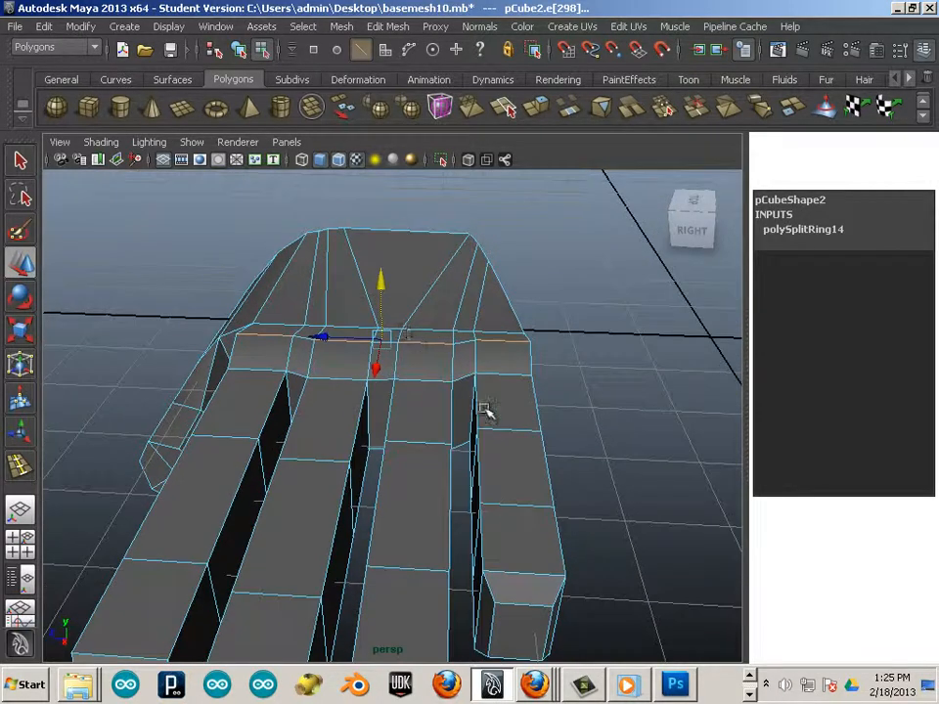
Raise the top edge row on the palm side of the knuckle ridge along Y to blend it into the back of the hand.
alt+drag(551, 494, 391, 441)
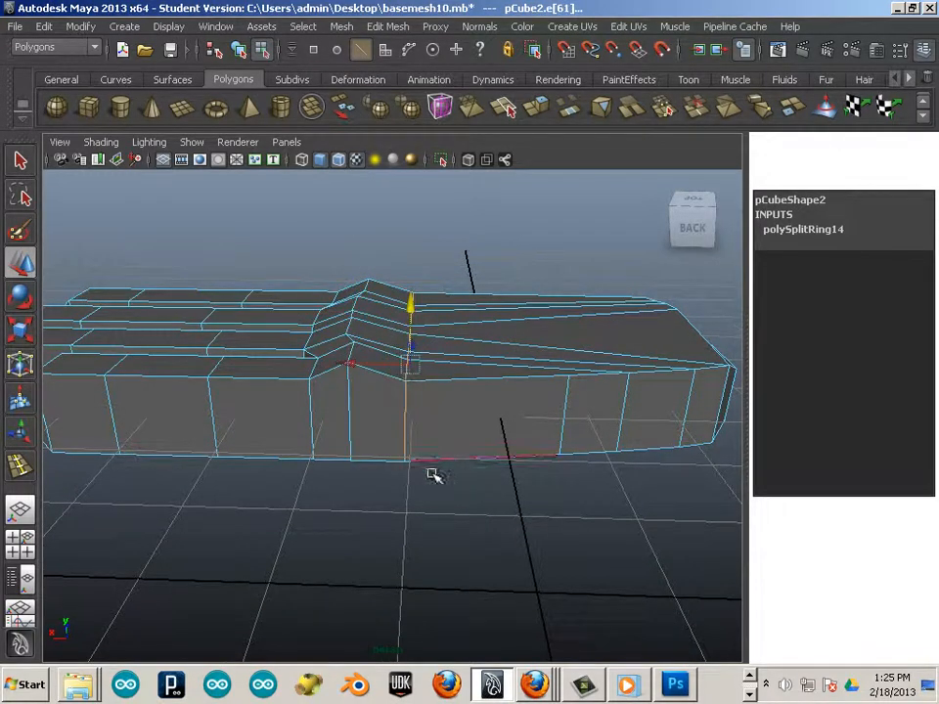
alt+drag(430, 502, 418, 489)
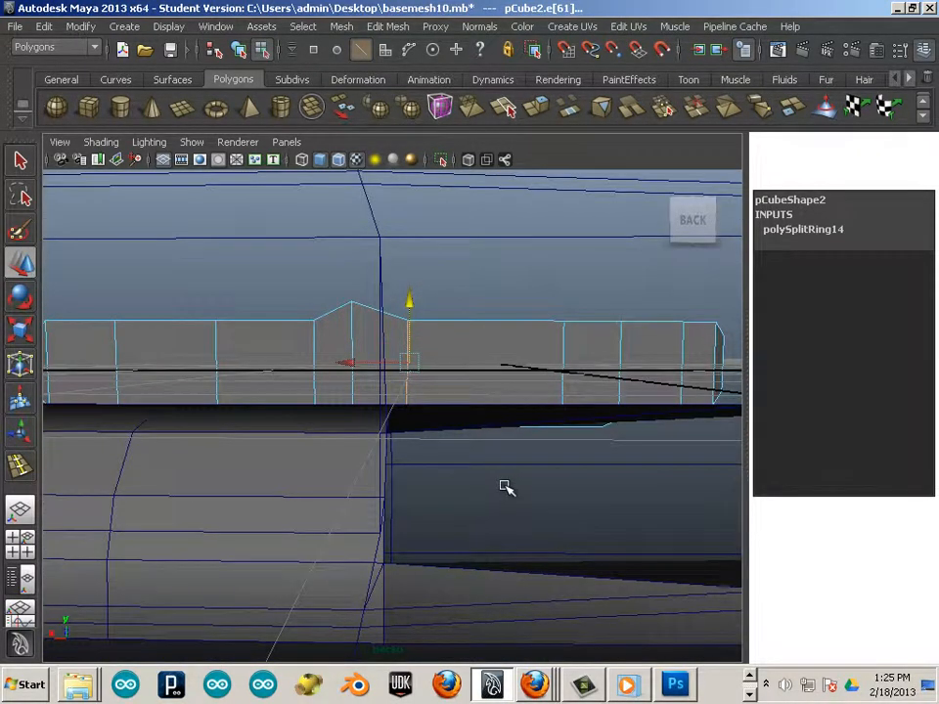
alt+drag(450, 393, 431, 336)
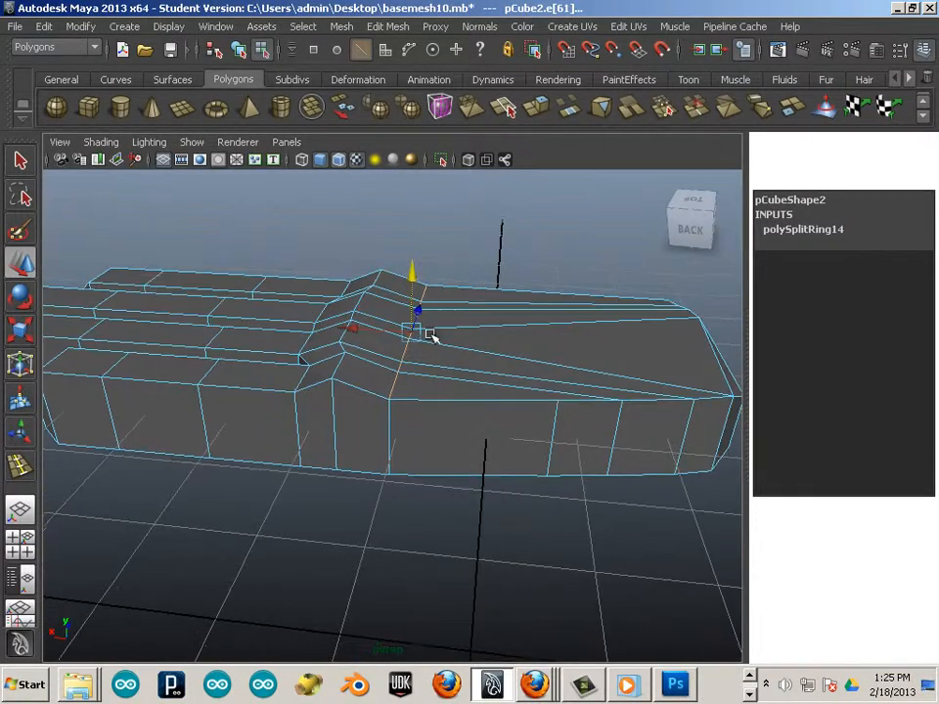
drag(415, 277, 442, 363)
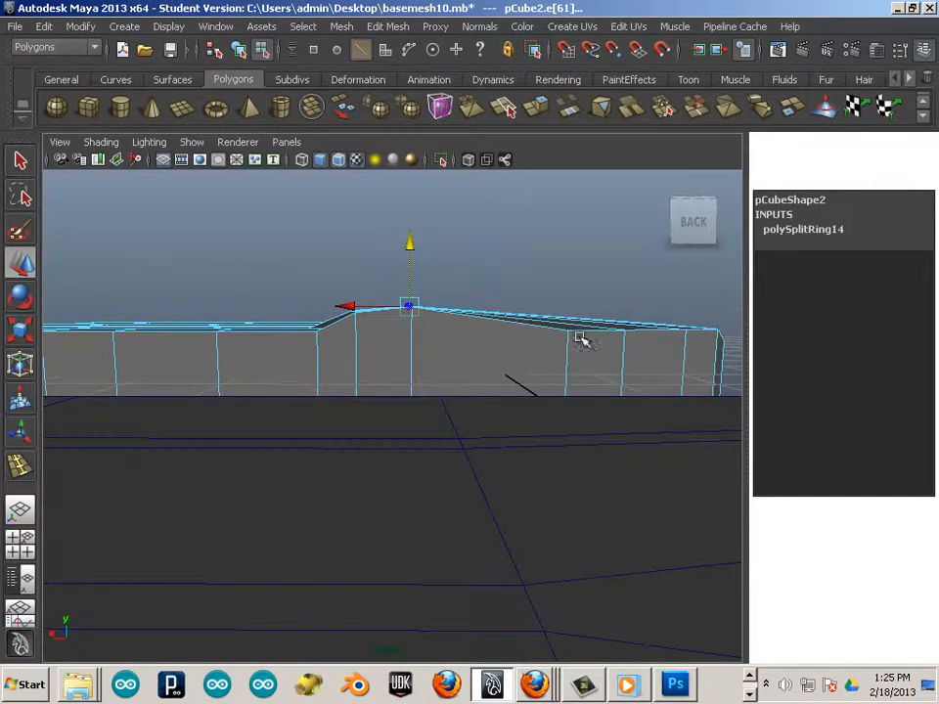
Preview the whole hand smoothed in object mode, inspect the knuckles and palm underside, and restore the unsmoothed display.
mouse_move(306, 362)
alt+mouse_down()
mouse_move(430, 363)
mouse_move(440, 409)
mouse_move(405, 394)
mouse_move(513, 423)
mouse_move(299, 350)
alt+mouse_up()
key(F8)
alt+drag(410, 436, 442, 405)
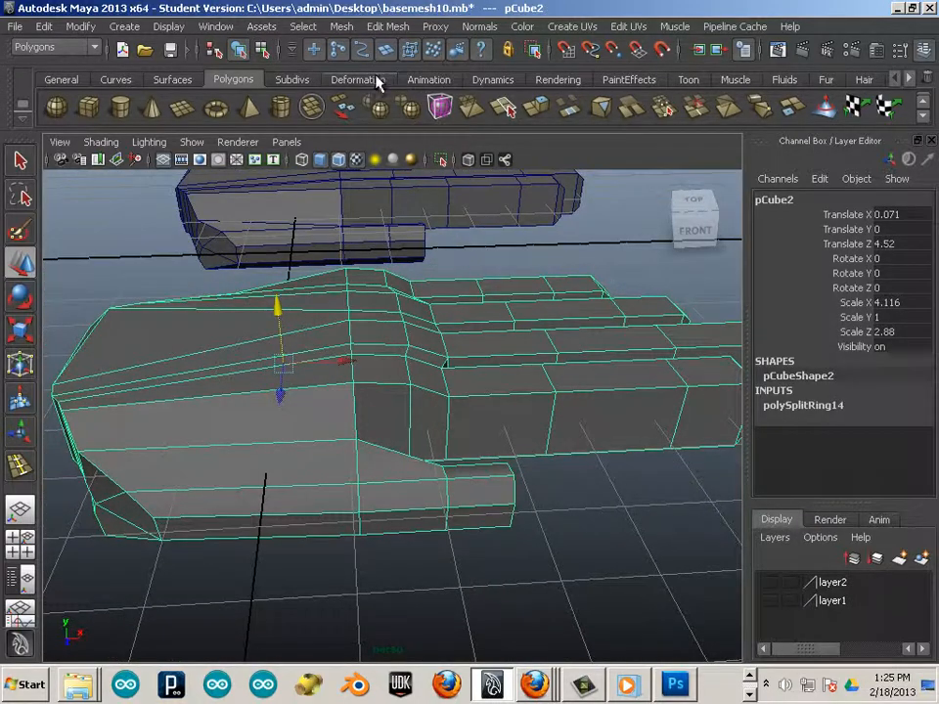
key(3)
alt+drag(553, 442, 377, 437)
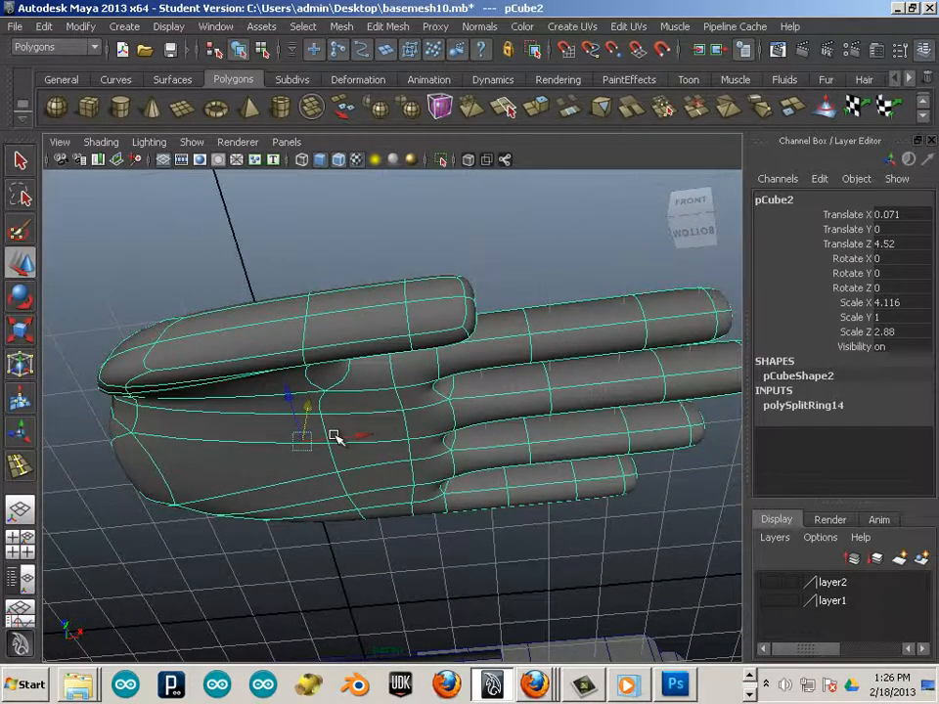
key(1)
Select the little-finger-side vertices at the heel of the palm's underside and pull them down along Y.
alt+drag(216, 505, 351, 432)
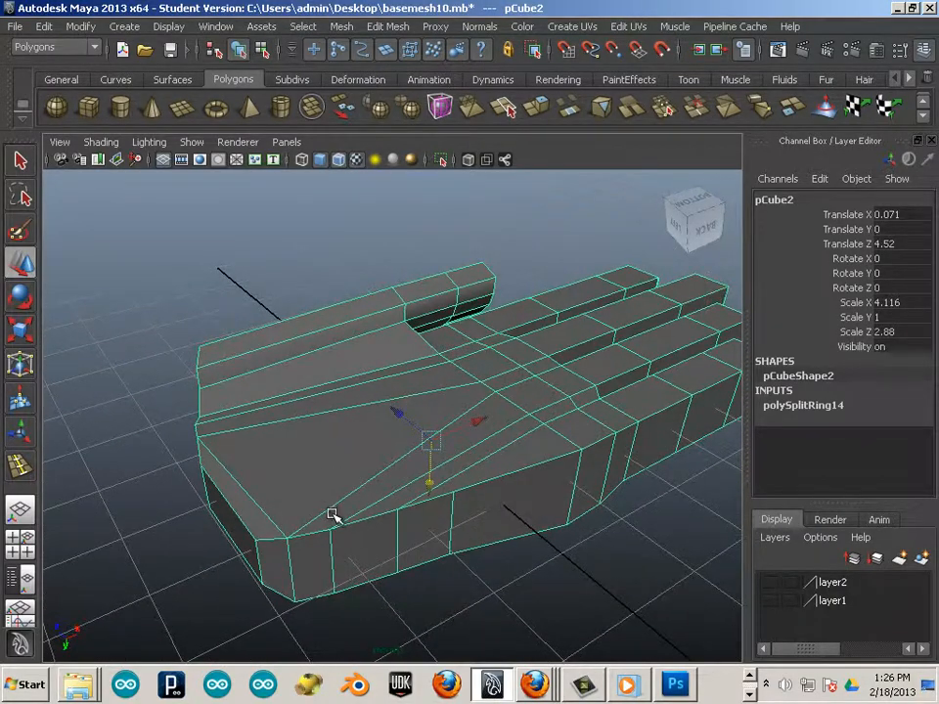
alt+drag(332, 515, 262, 482)
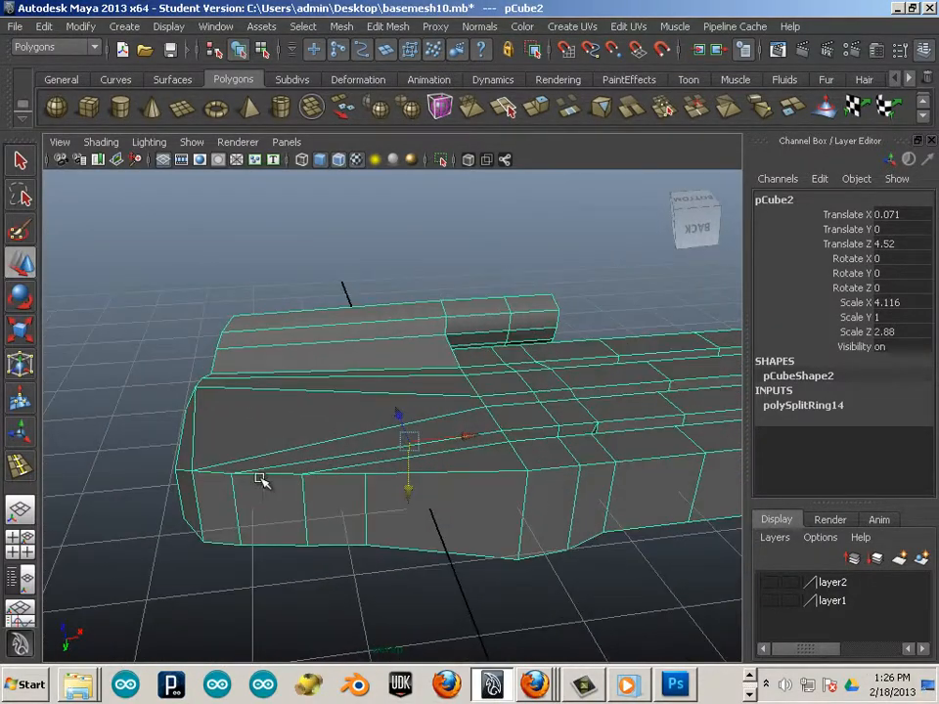
click(190, 367)
alt+drag(190, 366, 222, 388)
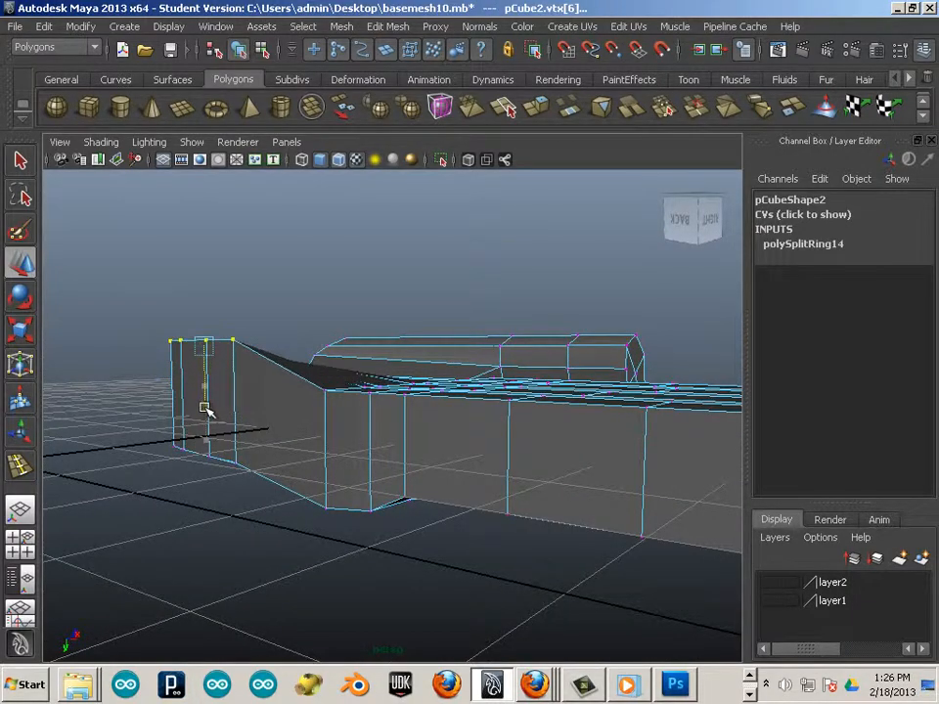
Select the four thumb-side vertices at the heel of the palm's underside, adjust them along Y, and undo the last two changes.
alt+drag(233, 383, 374, 408)
click(360, 480)
alt+drag(289, 507, 300, 495)
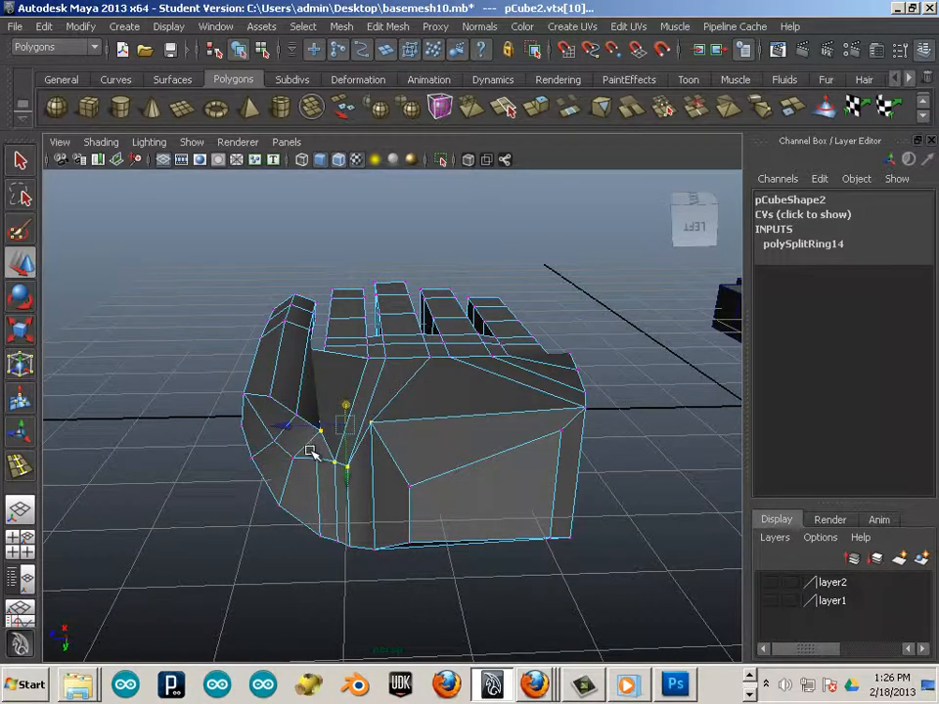
key(g)
key(g)
alt+drag(364, 408, 398, 509)
key(ctrl+z)
key(ctrl+z)
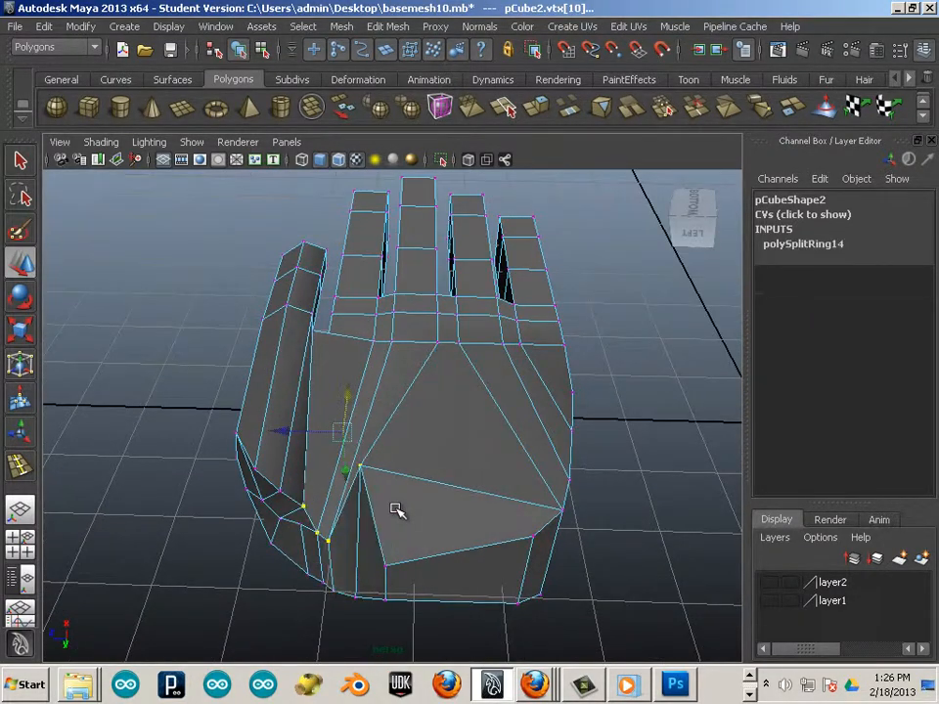
Move the single protruding wrist-corner vertex on the palm's thumb side in line with its neighbours and clear the selection.
alt+drag(352, 550, 348, 516)
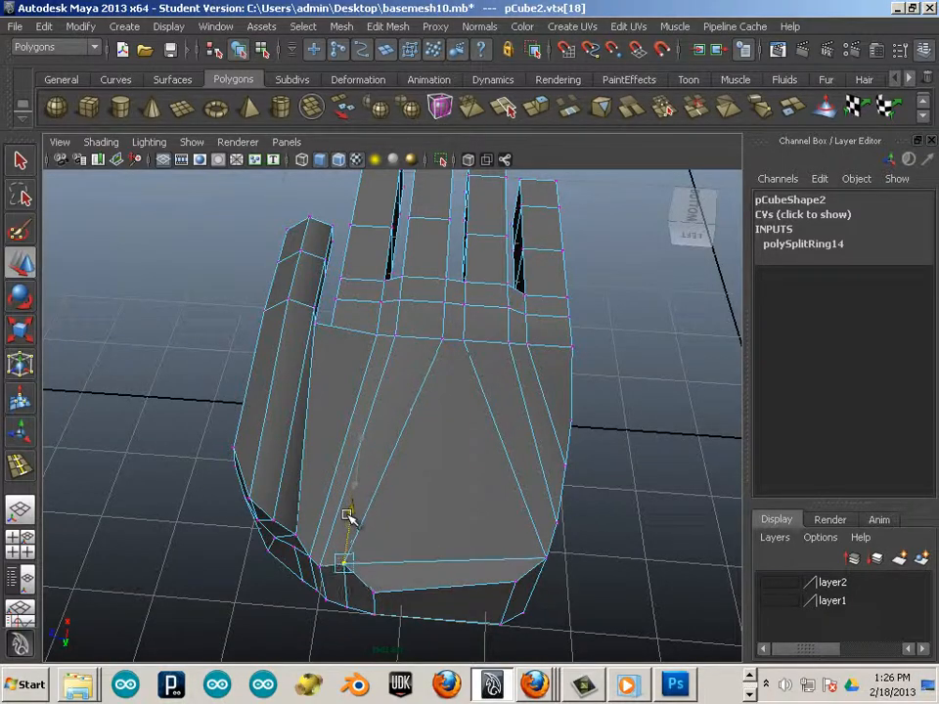
alt+drag(237, 612, 249, 578)
click(497, 629)
alt+drag(497, 629, 321, 362)
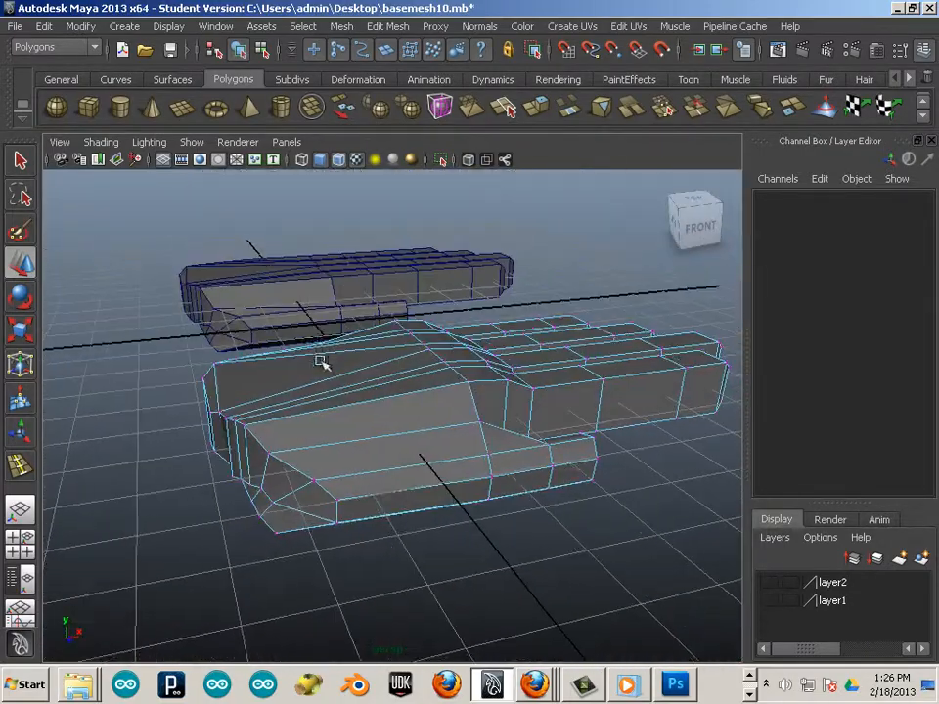
Select the finished duplicate hand in object mode and send it to Mudbox as a new scene.
right_drag(419, 356, 433, 350)
alt+drag(466, 450, 399, 404)
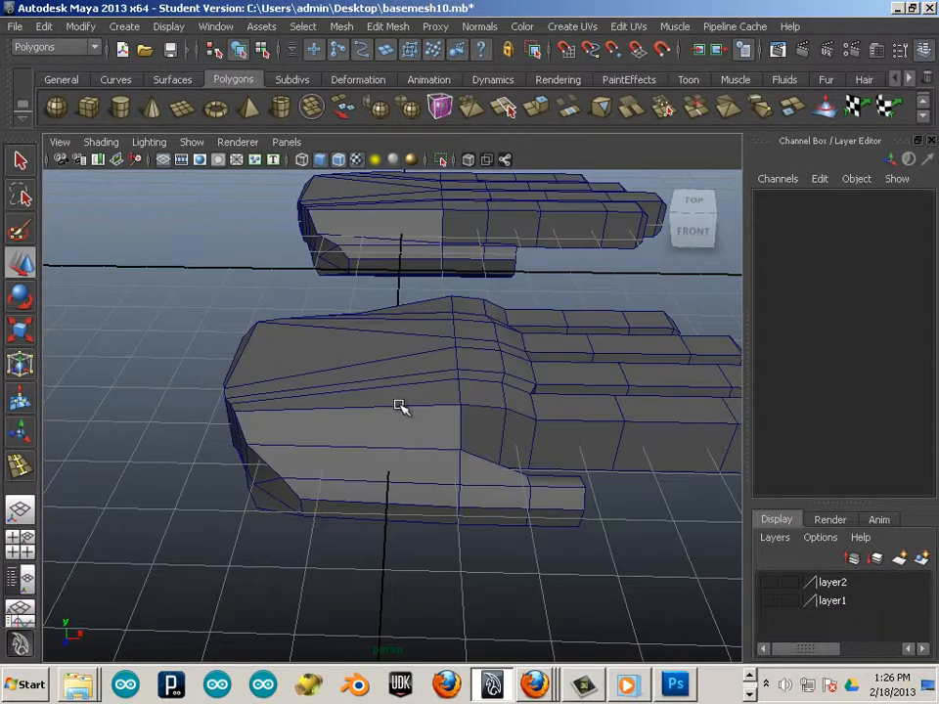
click(401, 407)
click(14, 26)
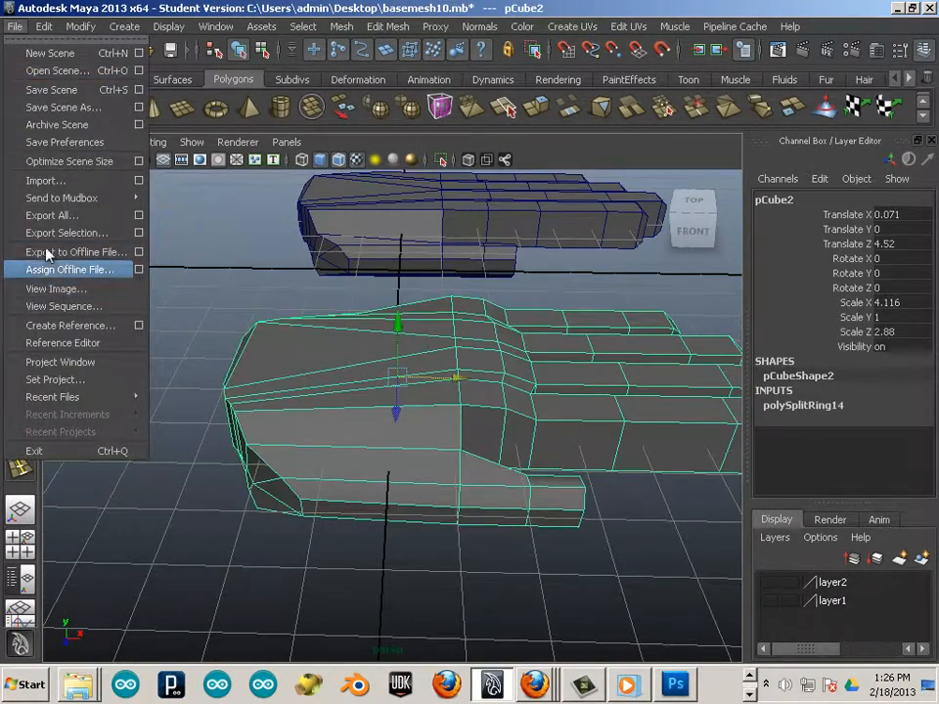
mouse_move(65, 200)
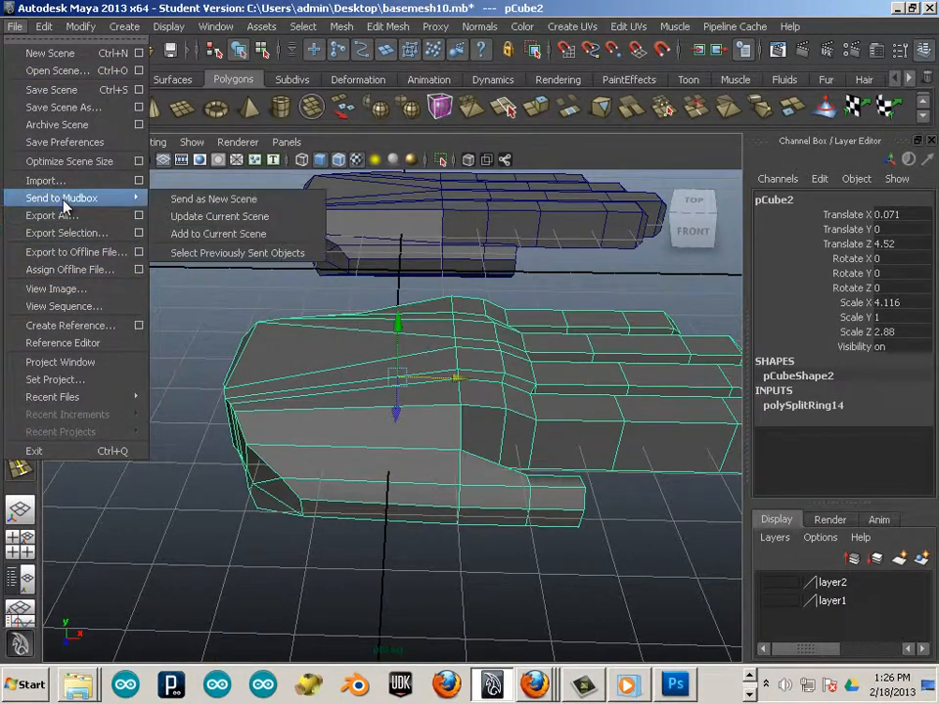
click(217, 200)
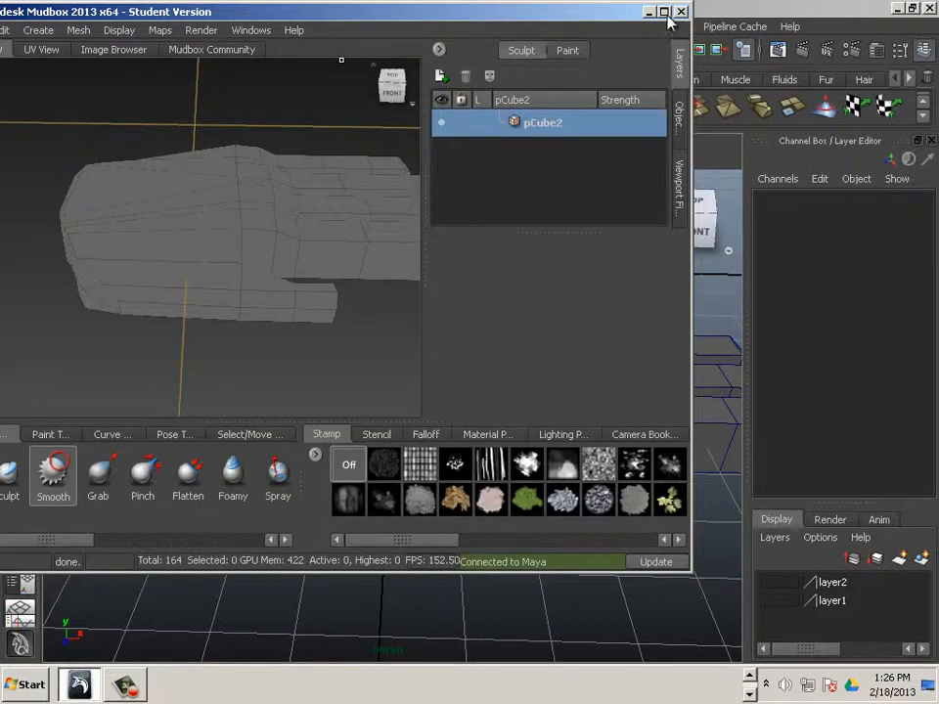
Maximize the Mudbox window and widen the 3D view by narrowing the layers area.
click(664, 12)
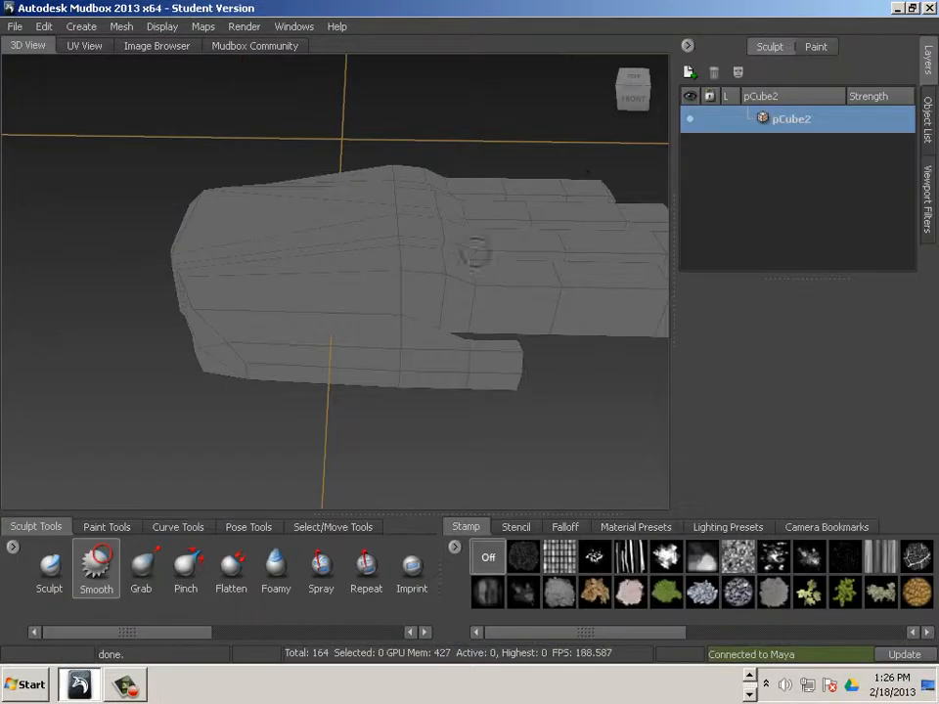
click(686, 49)
click(866, 407)
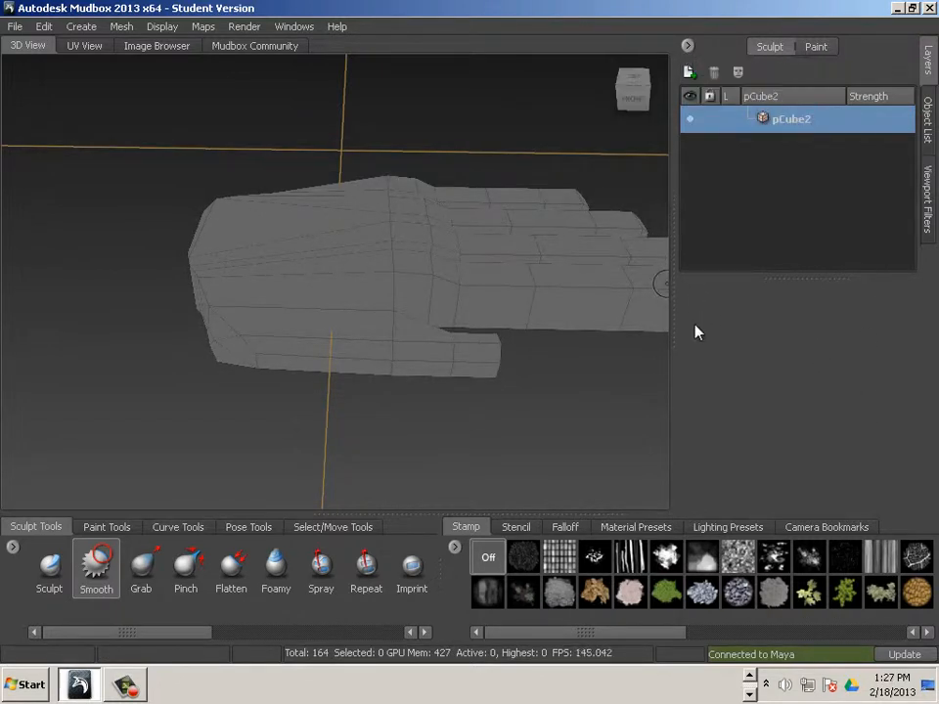
drag(672, 343, 749, 343)
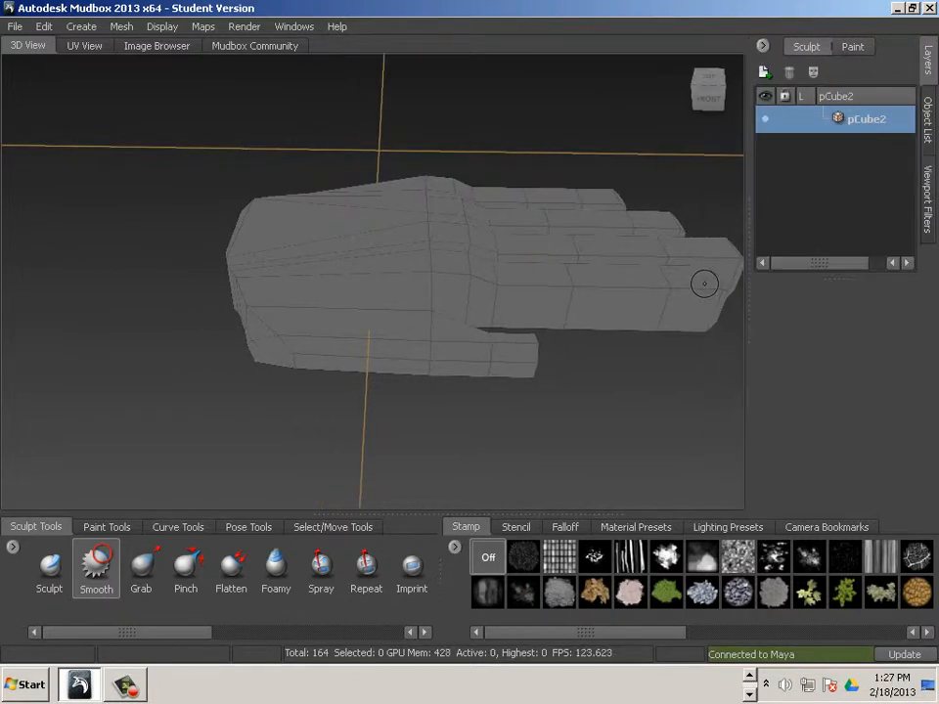
alt+drag(614, 331, 285, 299)
alt+middle_drag(285, 299, 283, 290)
alt+drag(283, 289, 237, 311)
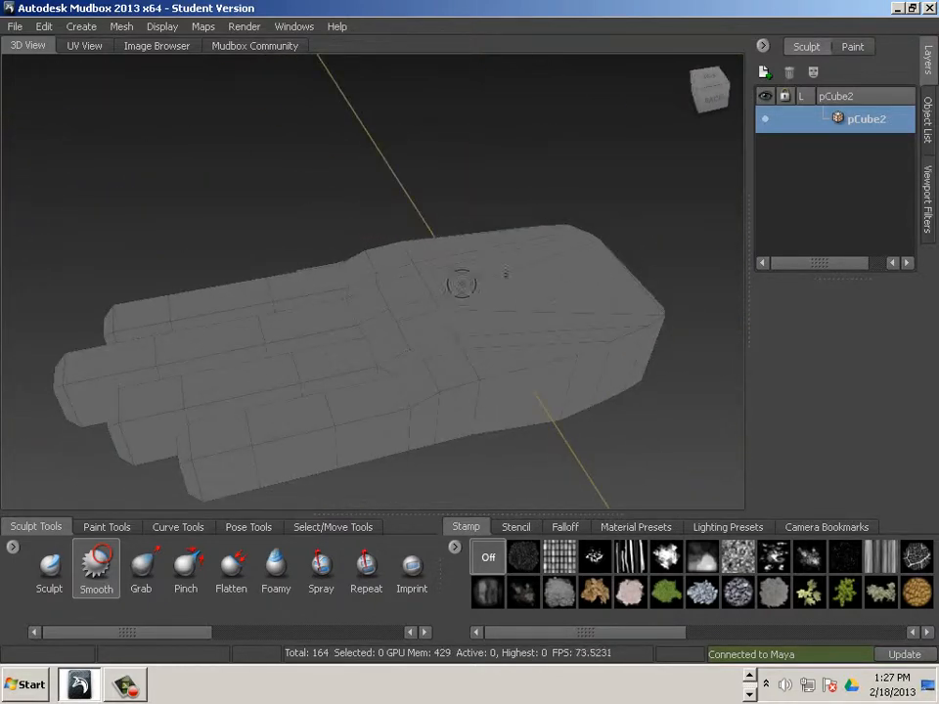
click(16, 27)
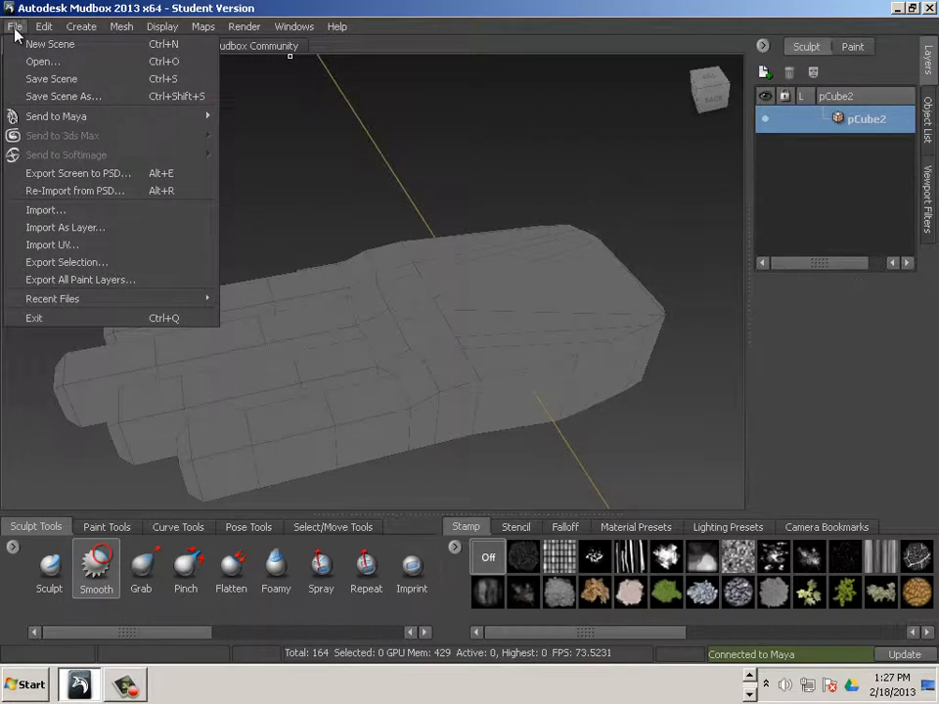
mouse_move(49, 30)
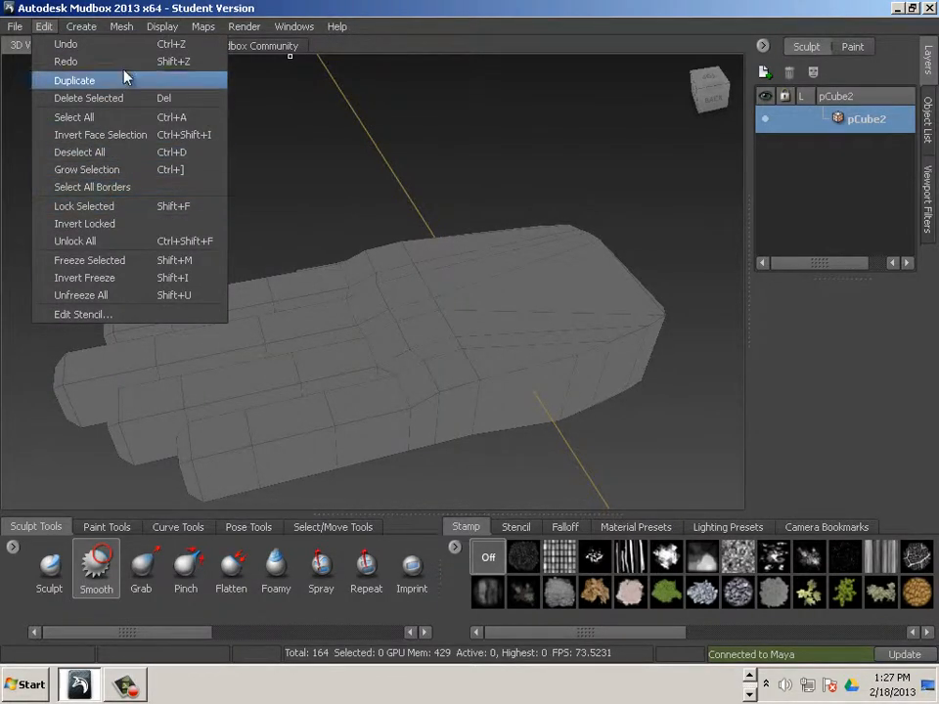
mouse_move(19, 31)
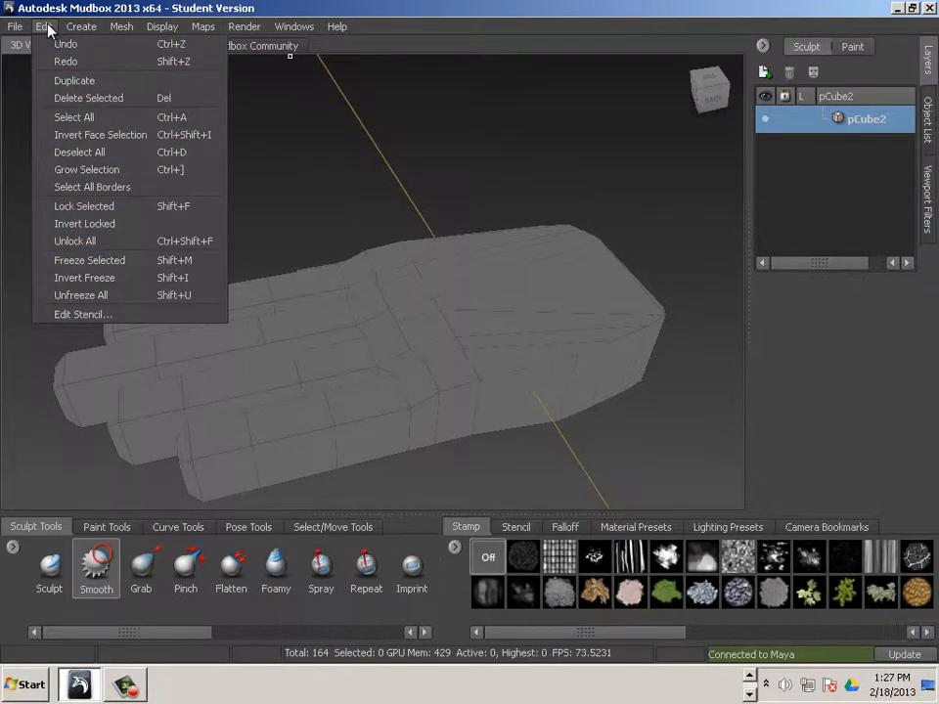
mouse_move(90, 28)
mouse_move(130, 30)
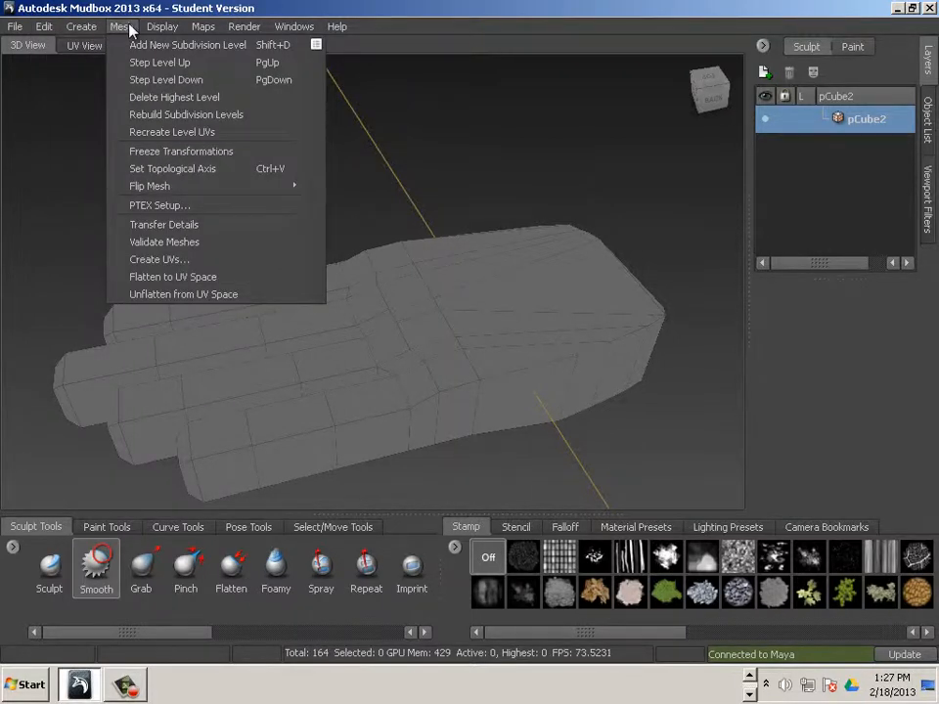
mouse_move(159, 32)
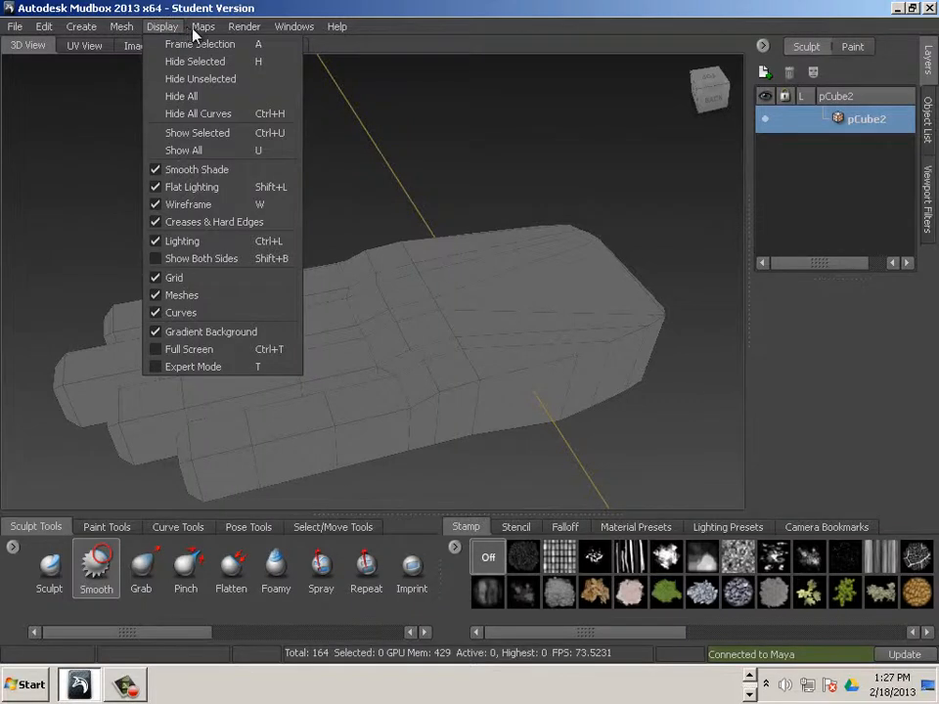
In the color preferences, set Viewport Top to a medium grey and Viewport Middle to a lighter grey.
mouse_move(286, 35)
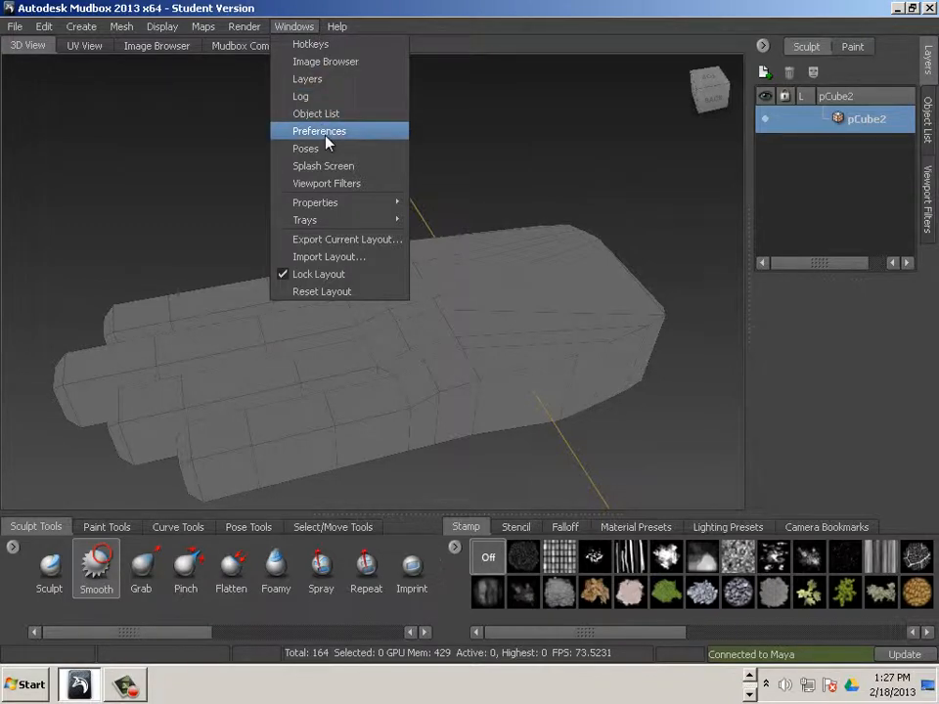
click(352, 131)
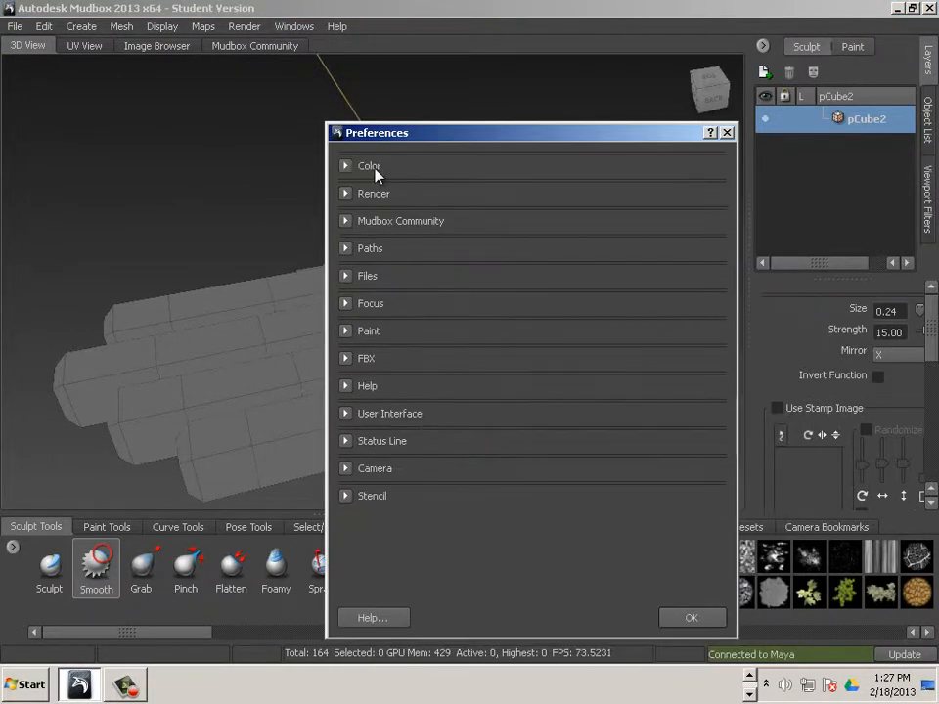
click(362, 172)
click(584, 192)
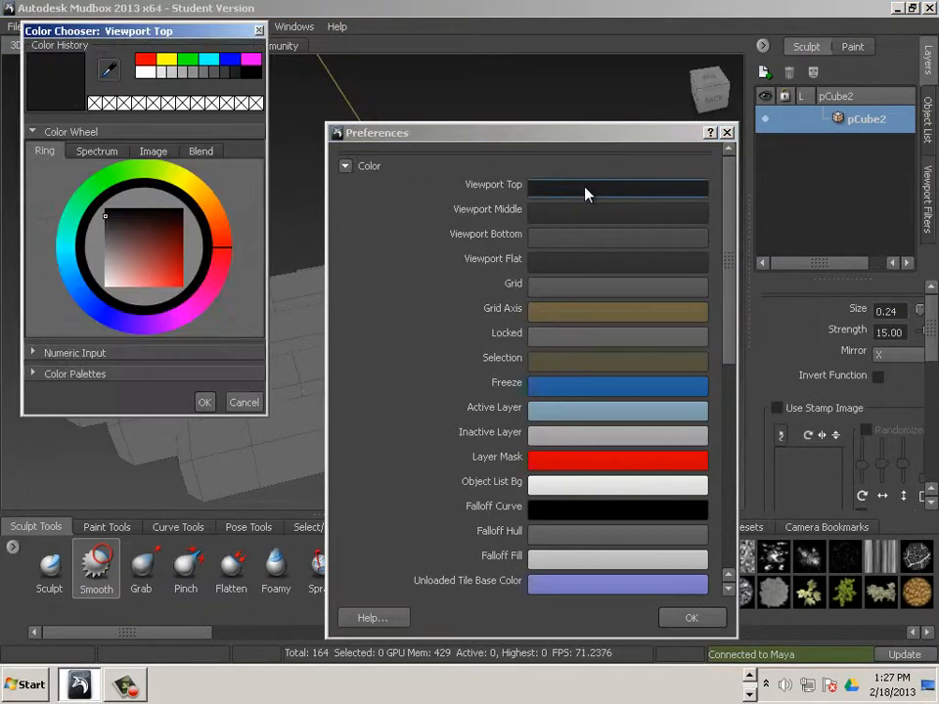
click(205, 81)
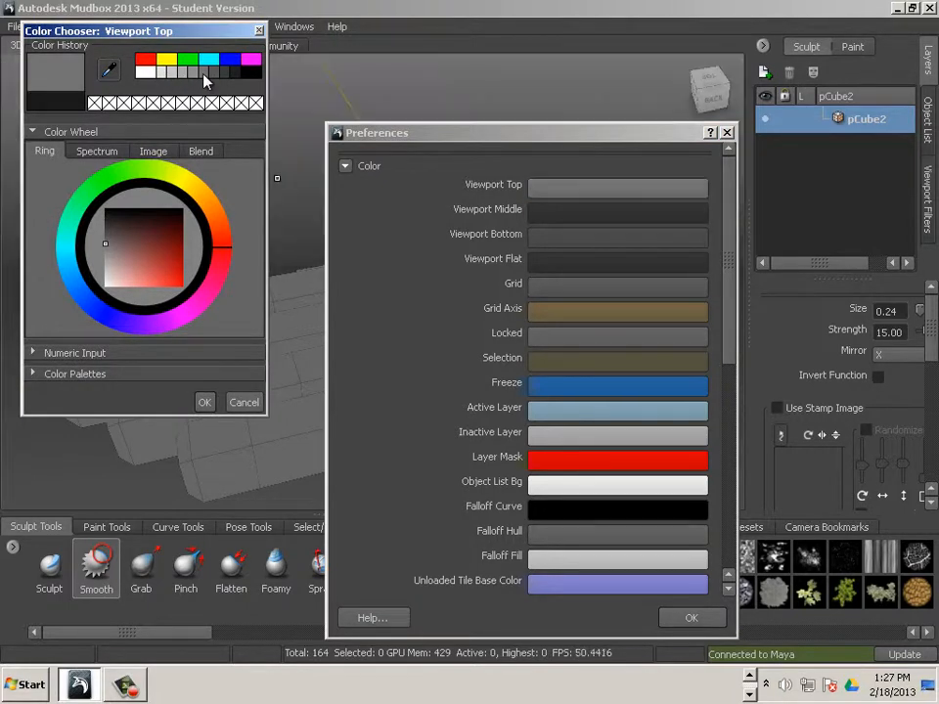
click(572, 215)
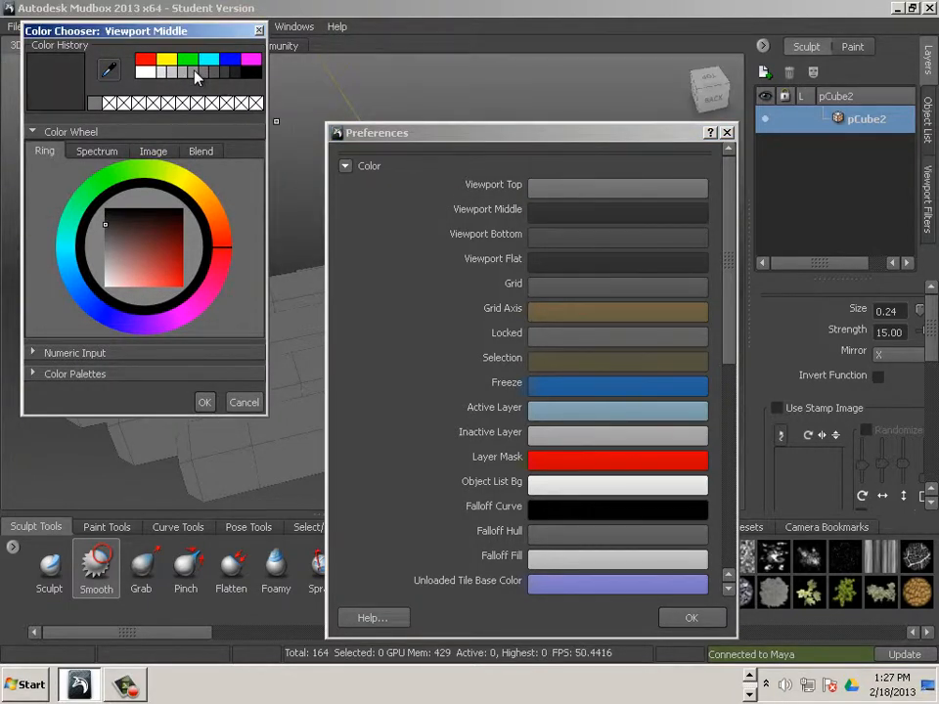
click(196, 74)
Set the Viewport Bottom and Viewport Top colors to the same lighter grey as Viewport Middle and close the preferences.
click(598, 236)
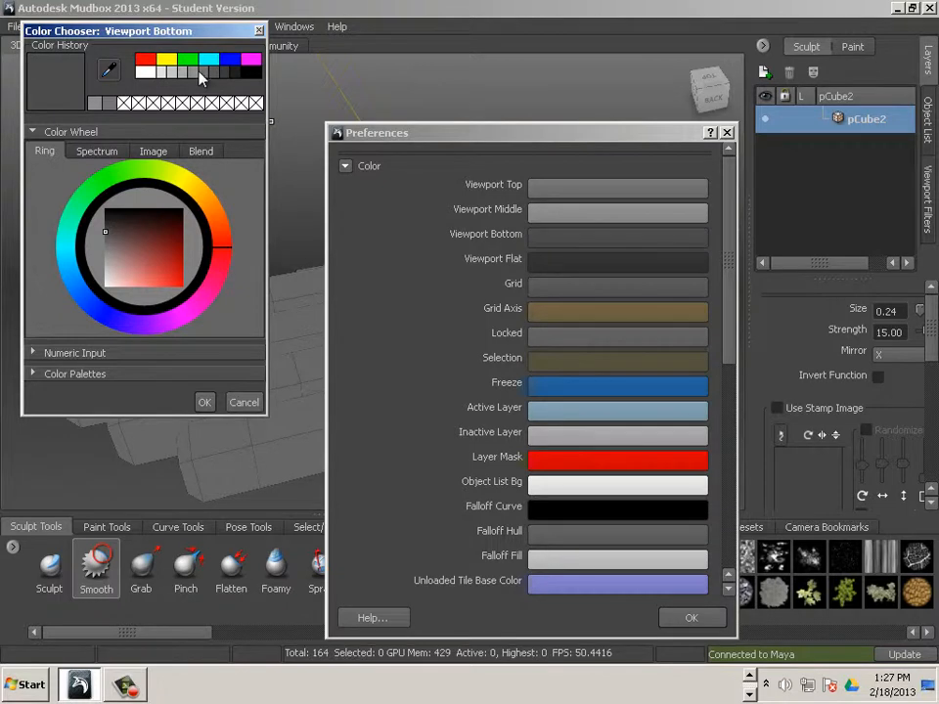
click(200, 73)
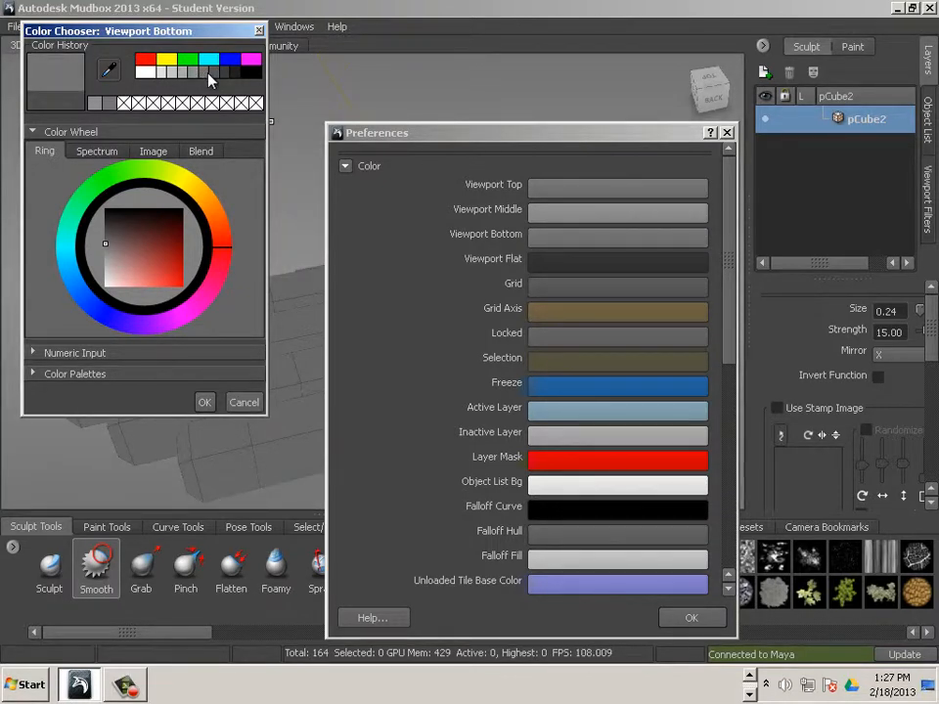
click(186, 72)
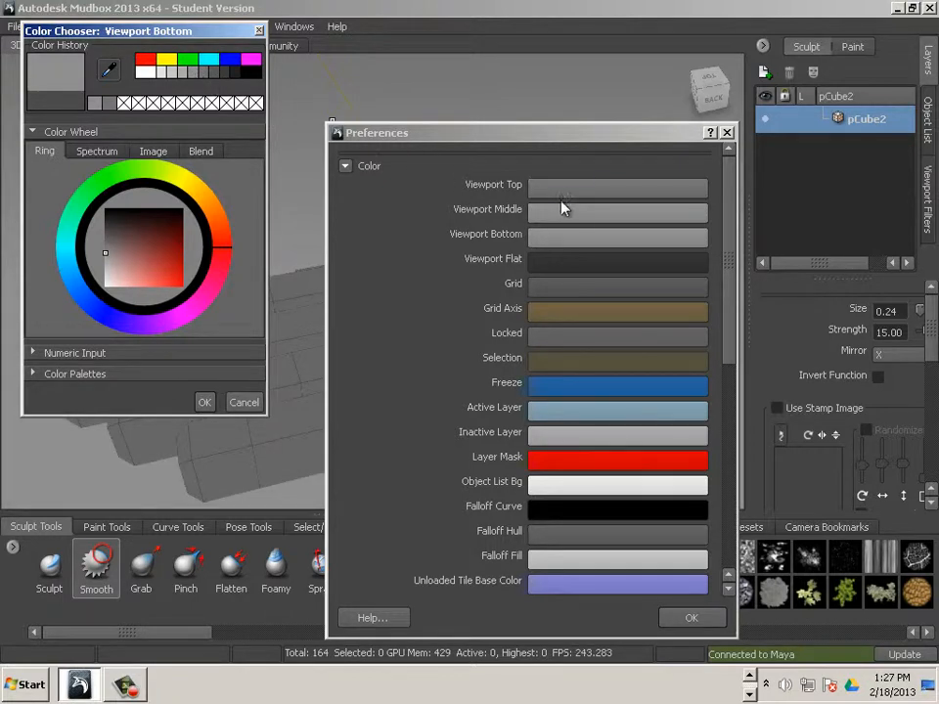
click(572, 194)
click(206, 72)
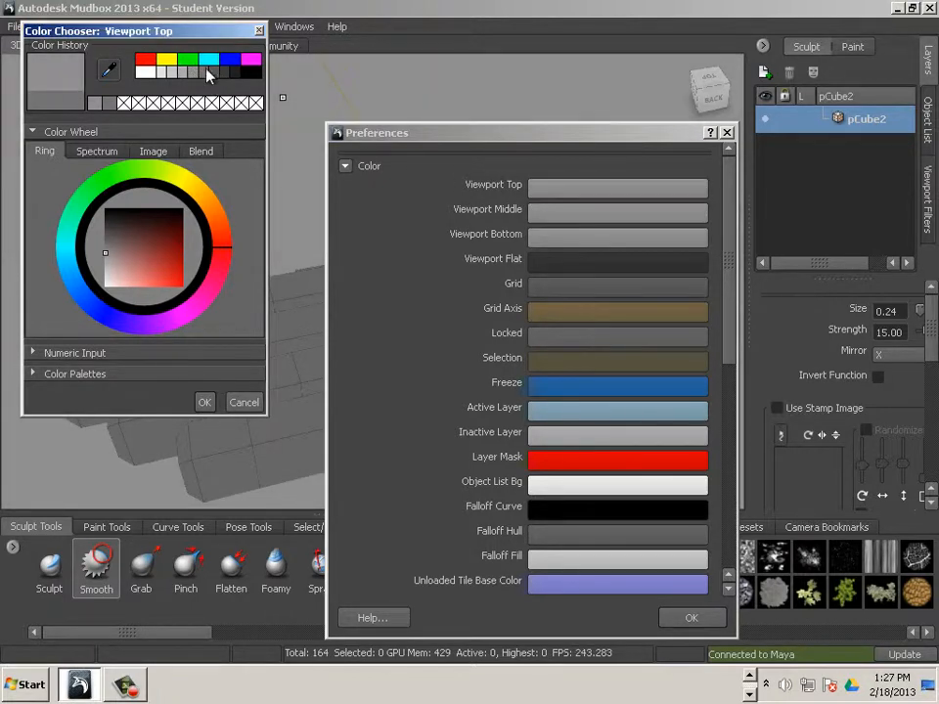
click(258, 32)
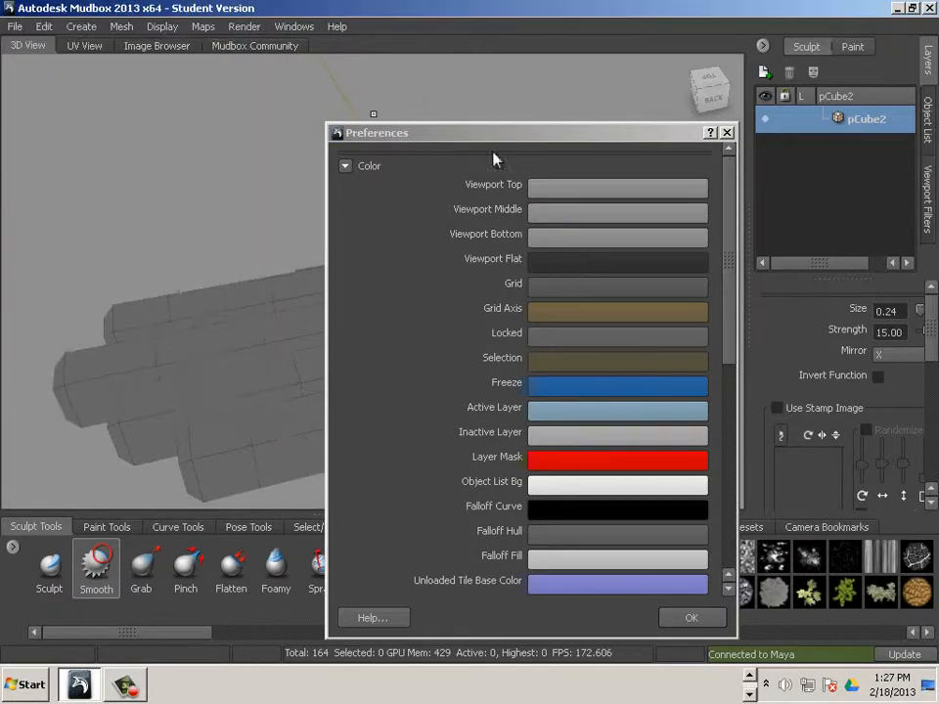
click(726, 133)
Try displaying the hand with Flat Lighting turned off and regular Lighting on.
alt+drag(524, 216, 384, 186)
click(162, 26)
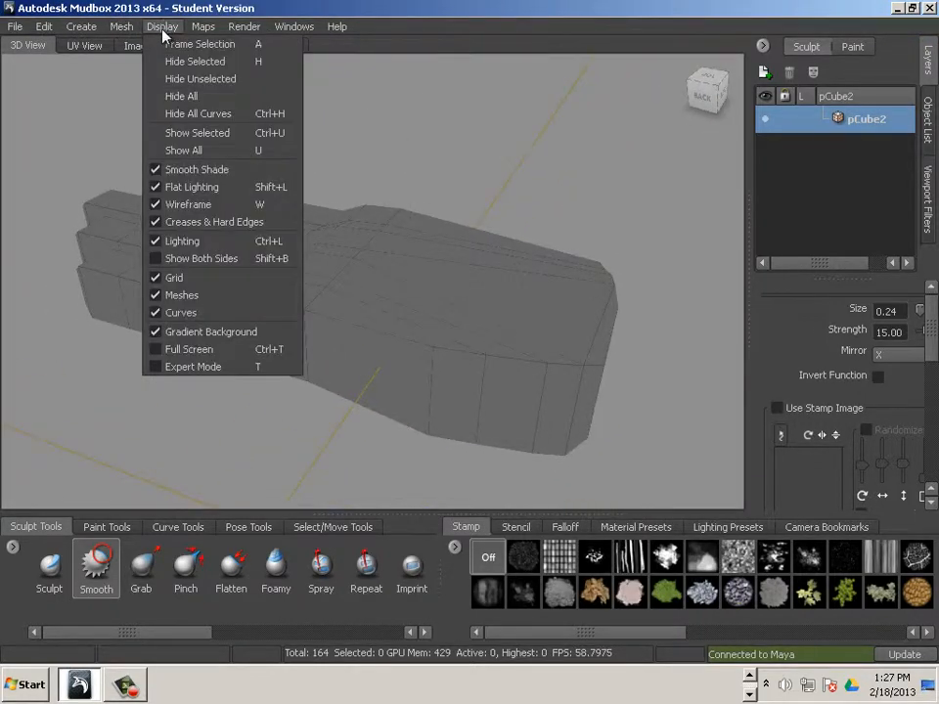
click(203, 245)
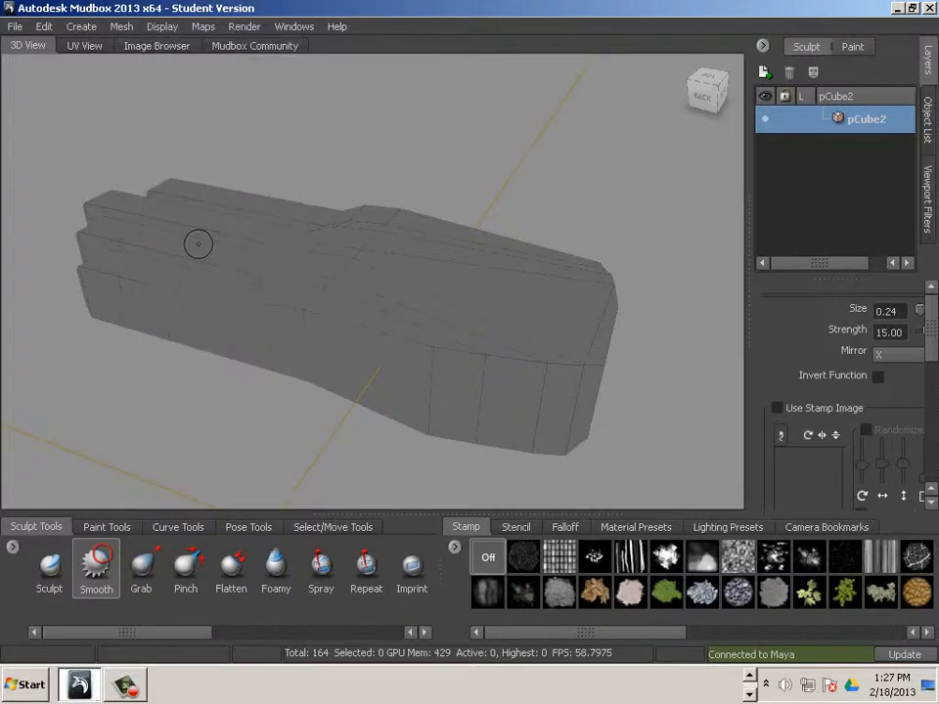
click(156, 28)
click(196, 189)
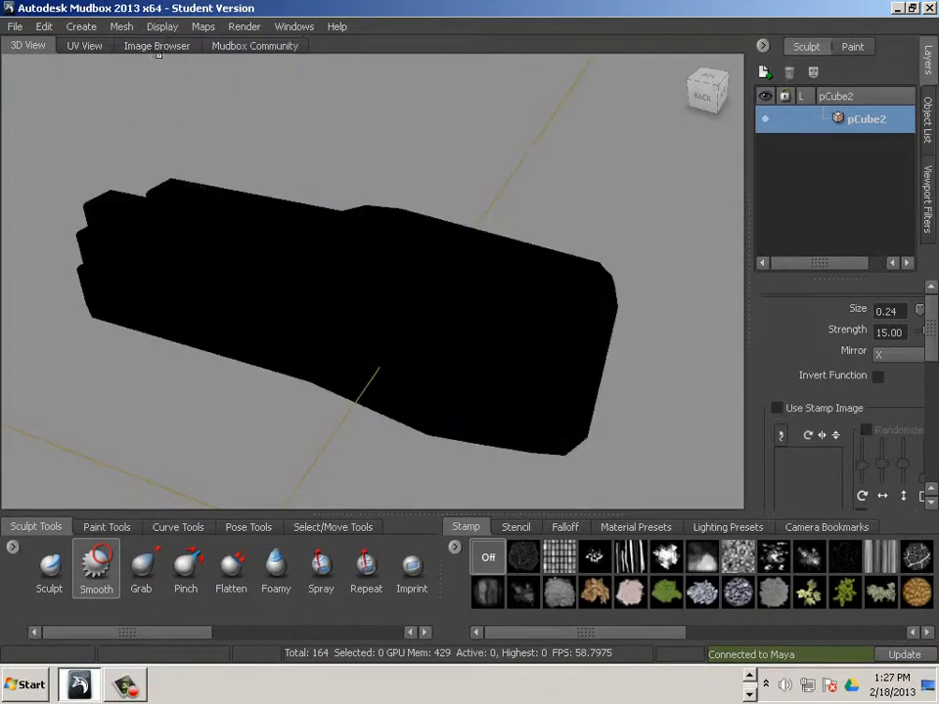
click(162, 26)
click(184, 242)
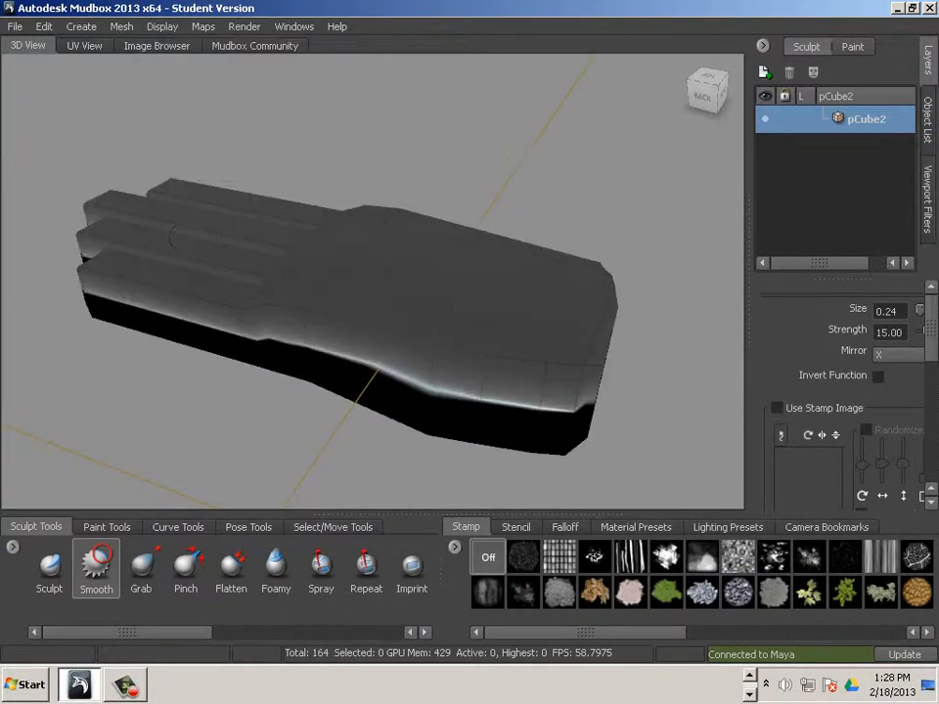
Enable the Tonemapper viewport filter and check the brightened hand from its thumb side.
mouse_move(279, 286)
alt+mouse_down()
mouse_move(349, 233)
mouse_move(502, 230)
mouse_move(587, 176)
alt+mouse_up()
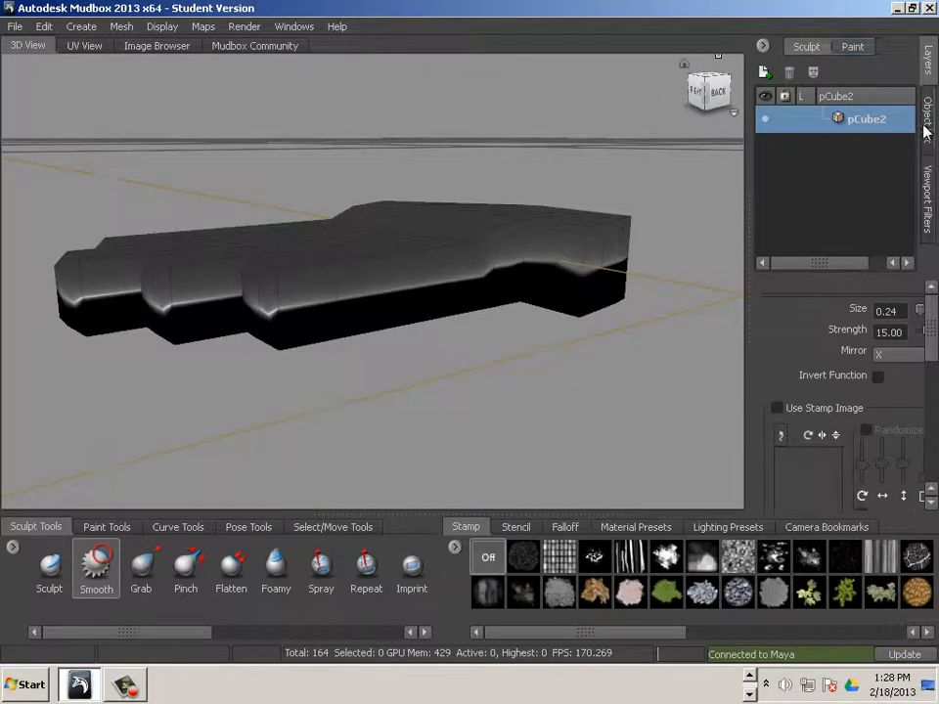
click(927, 197)
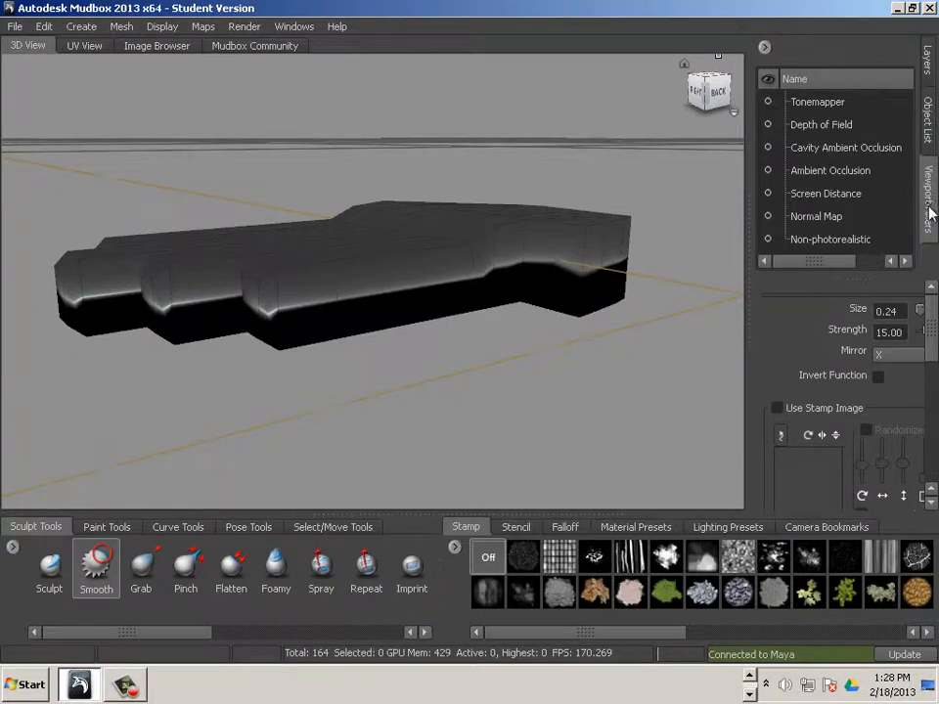
click(768, 103)
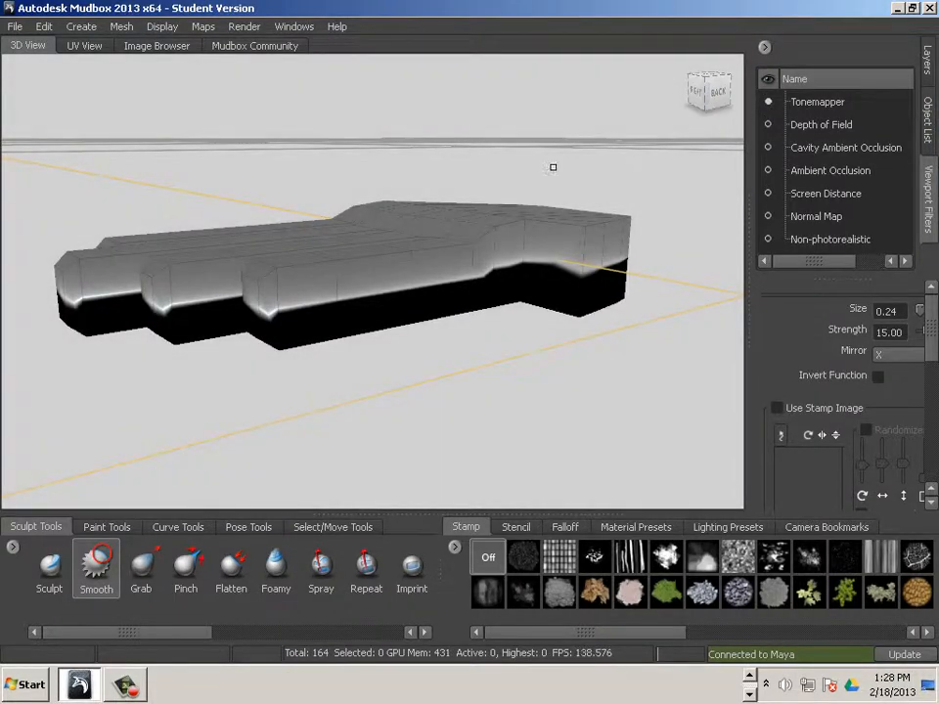
alt+drag(511, 171, 496, 186)
Enable Show Both Sides and turn Flat Lighting back on for the hand's display.
click(120, 27)
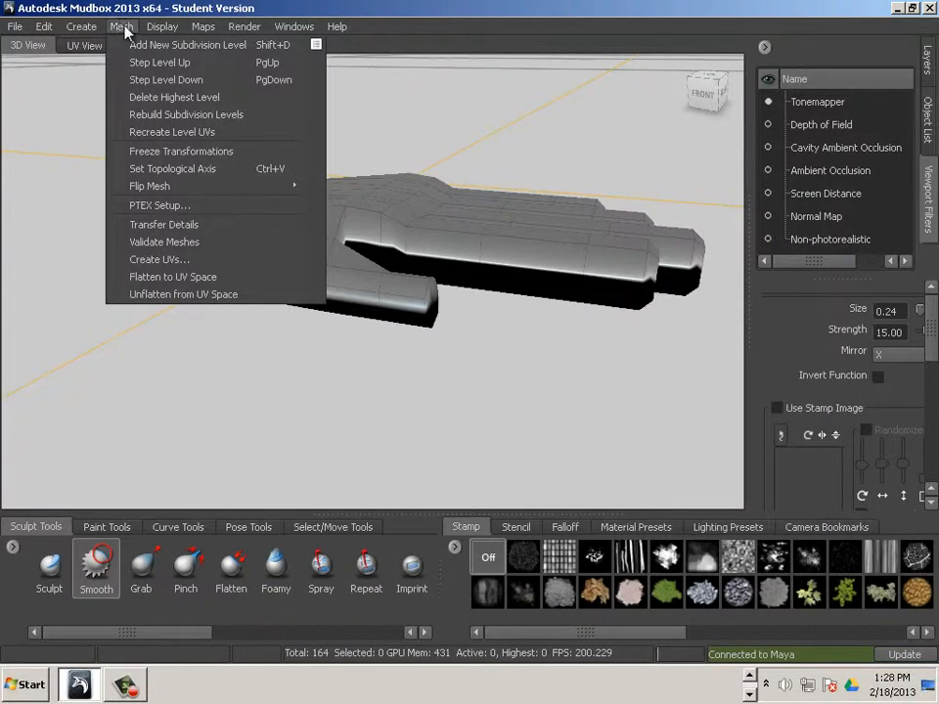
mouse_move(156, 33)
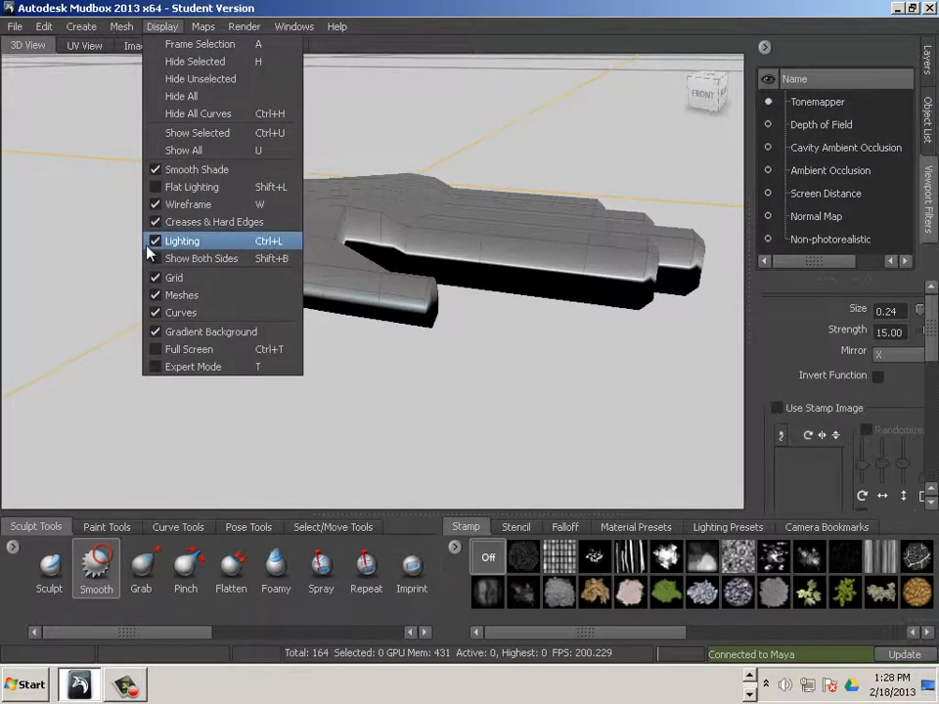
click(196, 259)
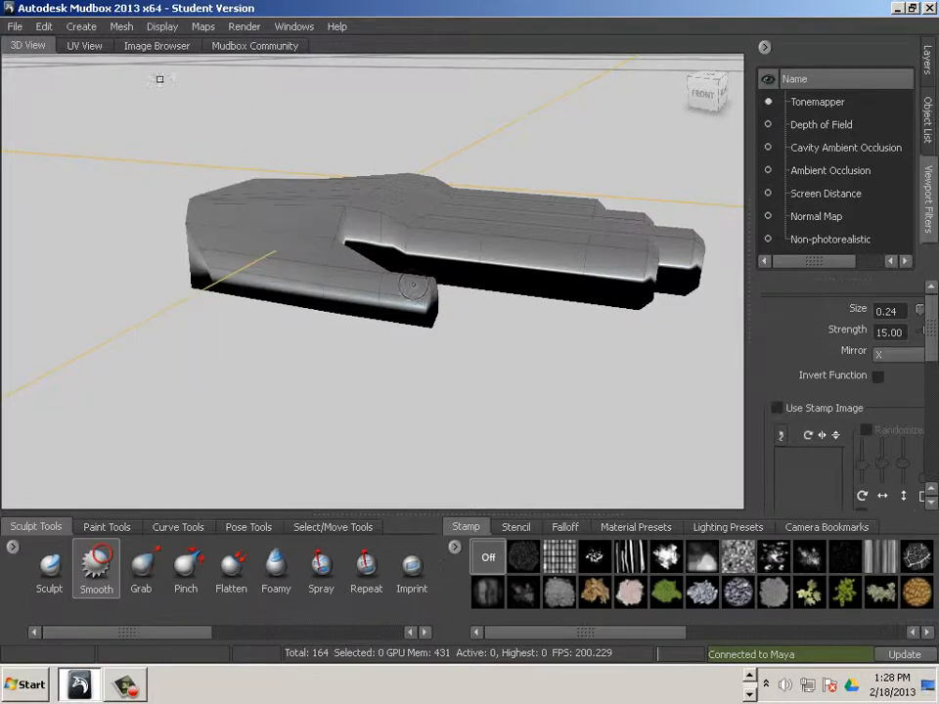
click(147, 32)
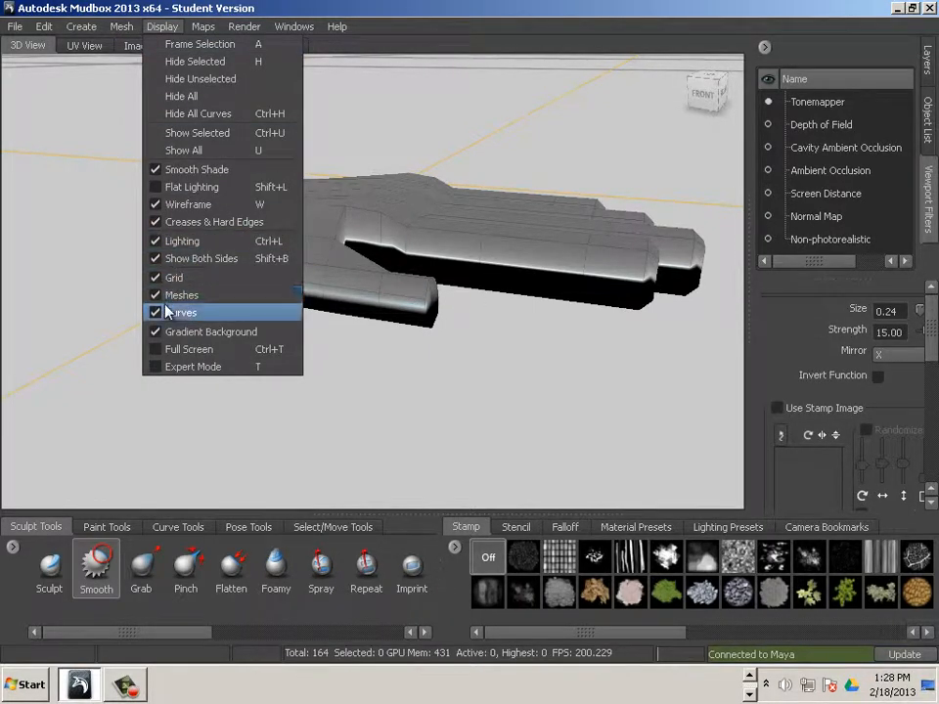
click(149, 188)
Add a new subdivision level to the hand mesh and inspect the smoothed fingers and palm.
alt+drag(480, 282, 395, 340)
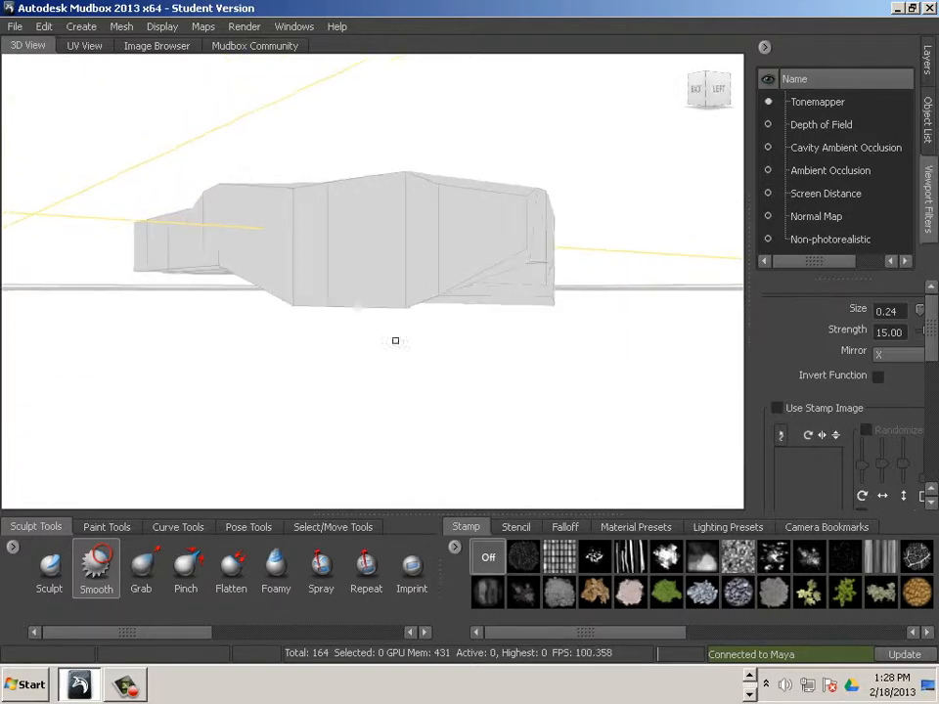
mouse_move(251, 509)
alt+mouse_down()
mouse_move(264, 480)
mouse_move(228, 480)
mouse_move(264, 451)
mouse_move(312, 453)
mouse_move(306, 420)
mouse_move(500, 356)
mouse_move(471, 377)
mouse_move(427, 312)
mouse_move(291, 320)
mouse_move(182, 295)
mouse_move(237, 325)
mouse_move(248, 224)
mouse_move(361, 317)
mouse_move(273, 320)
mouse_move(285, 316)
mouse_move(377, 352)
alt+mouse_up()
key(shift+d)
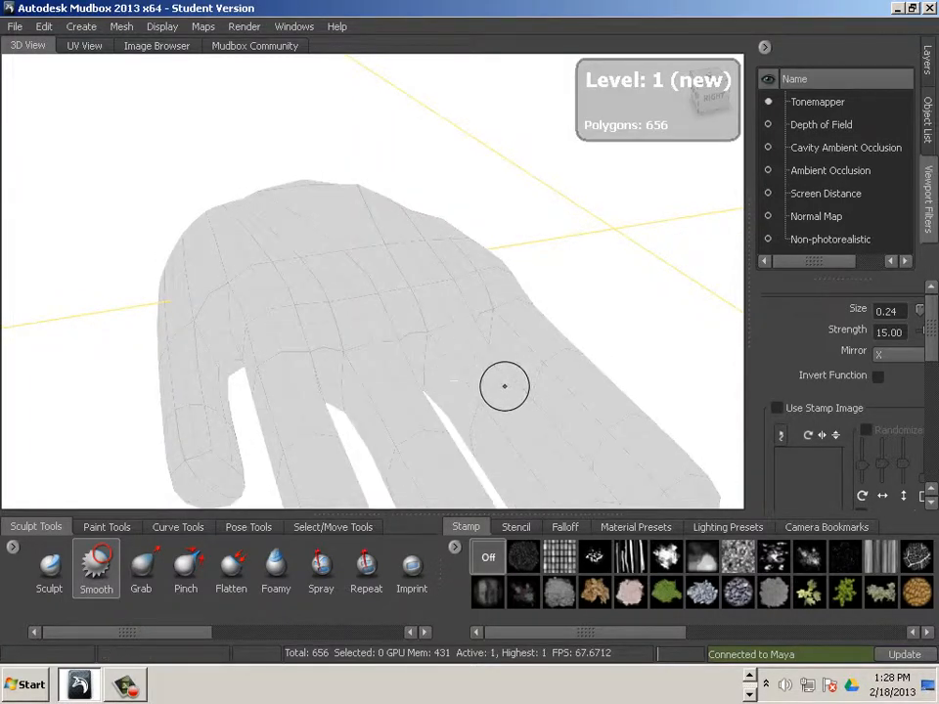
alt+drag(503, 384, 323, 340)
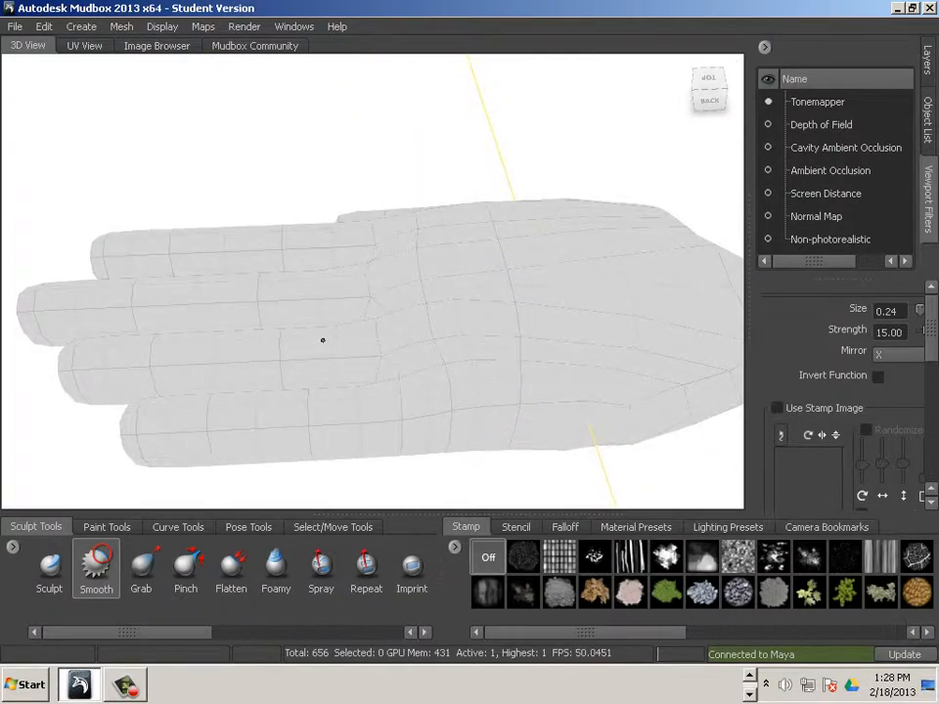
Switch to the Grab sculpt tool with mirroring off and reduce its brush size to 0.07 over the fingers.
click(142, 567)
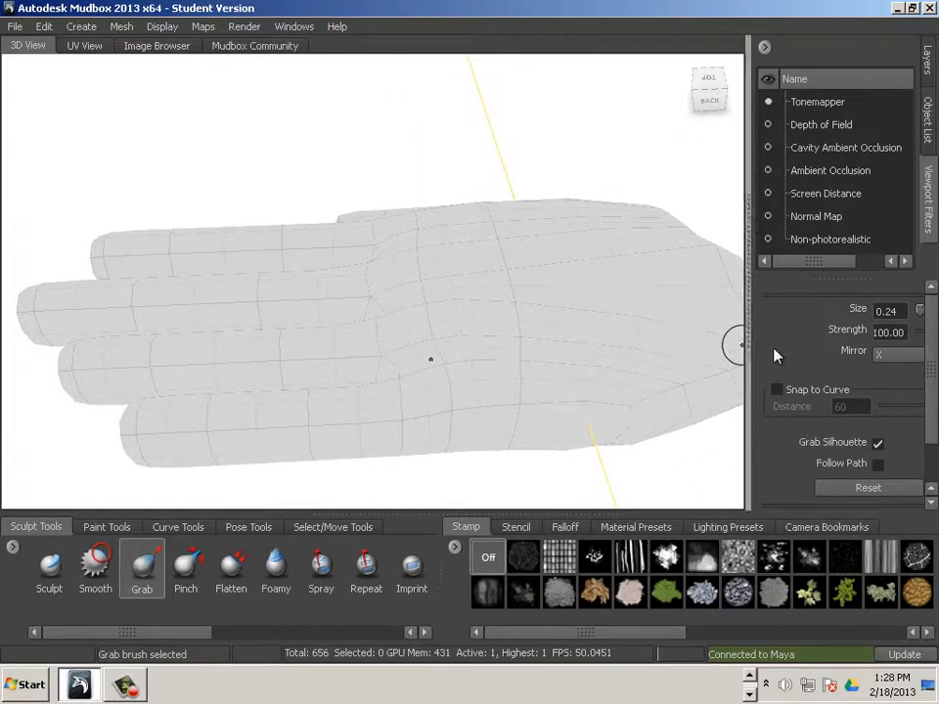
click(885, 354)
click(880, 369)
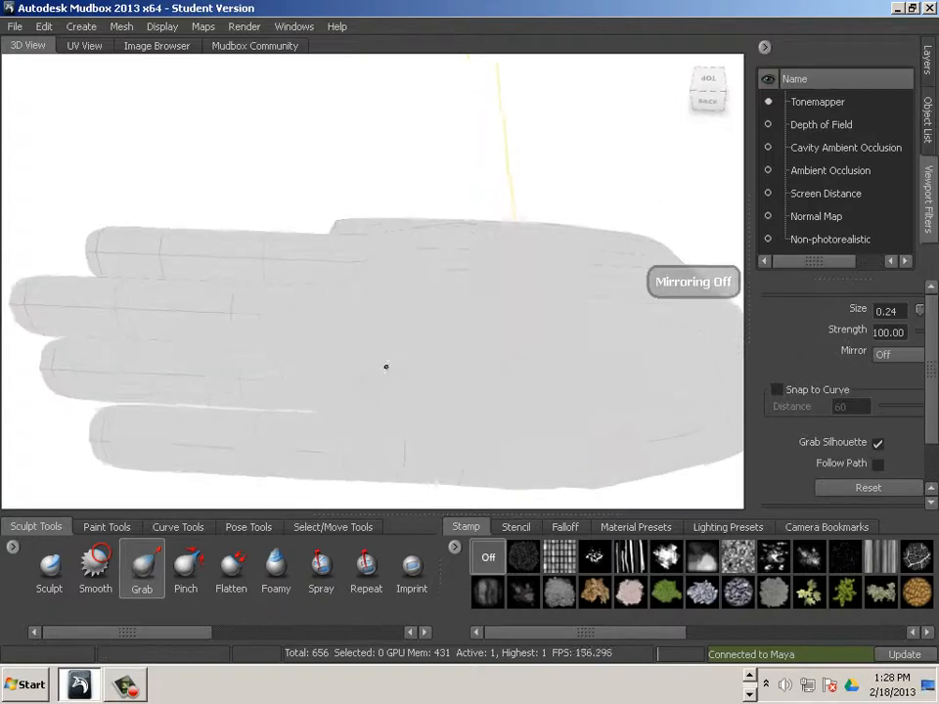
mouse_move(385, 366)
alt+mouse_down()
mouse_move(310, 384)
mouse_move(398, 377)
mouse_move(218, 354)
mouse_move(277, 341)
mouse_move(367, 362)
mouse_move(365, 306)
alt+mouse_up()
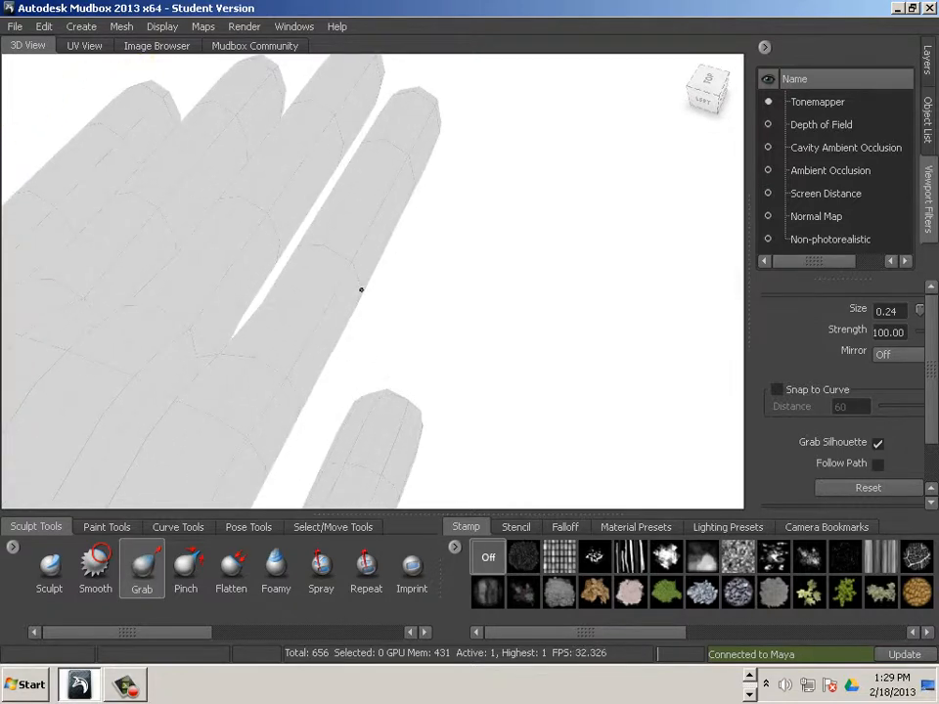
mouse_move(329, 339)
alt+mouse_down()
mouse_move(385, 352)
mouse_move(362, 312)
alt+mouse_up()
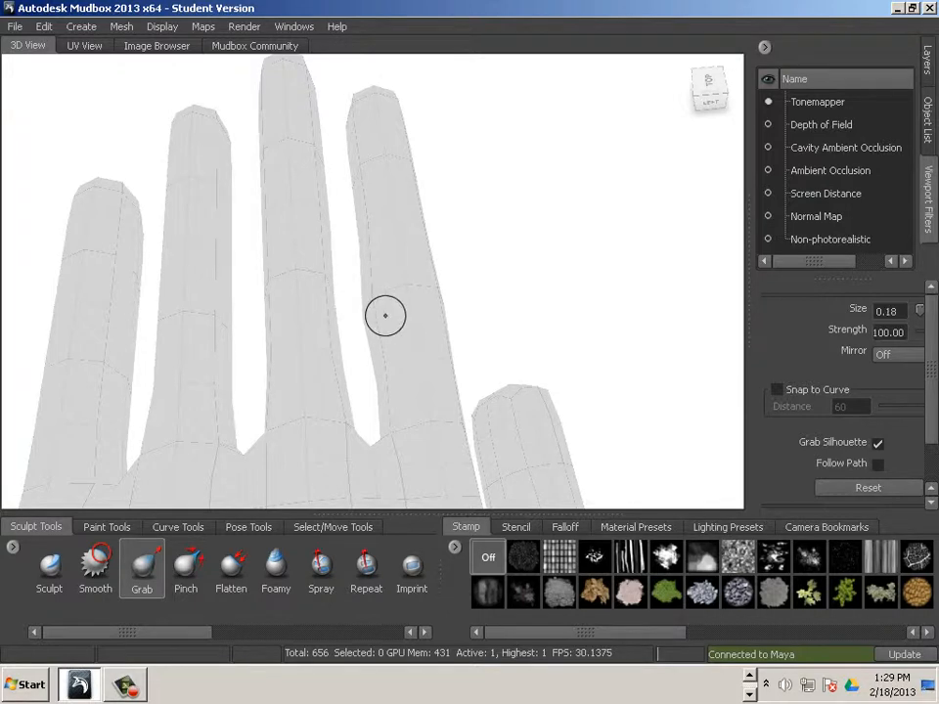
key(b)
mouse_move(385, 316)
mouse_down()
mouse_move(423, 378)
mouse_move(308, 296)
mouse_up()
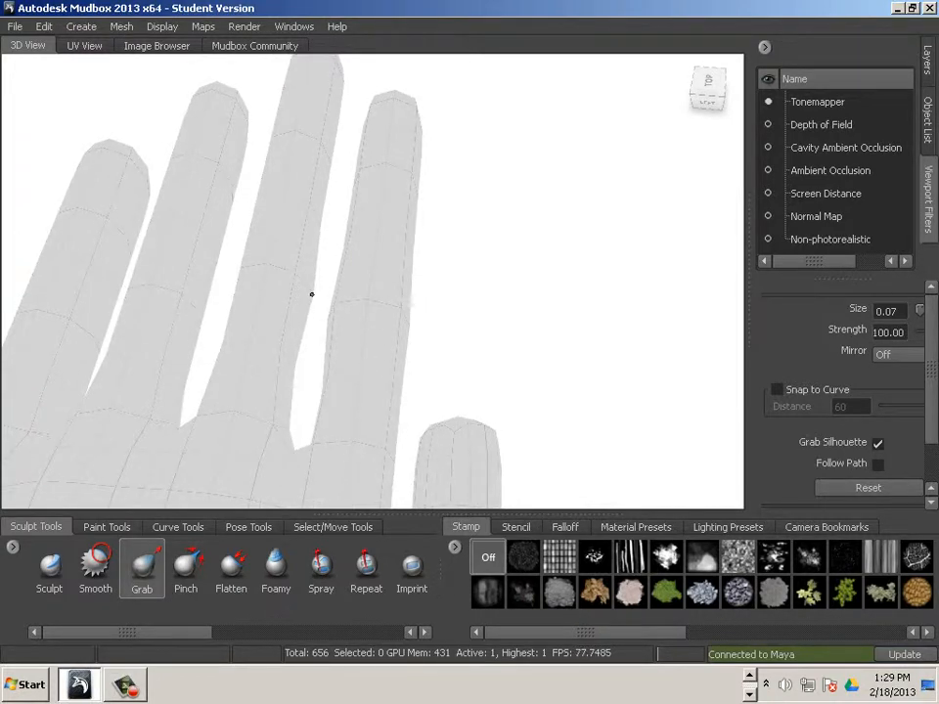
Check the fingers, knuckles and thumb from several angles and turn off the Tonemapper viewport filter.
alt+drag(298, 360, 282, 335)
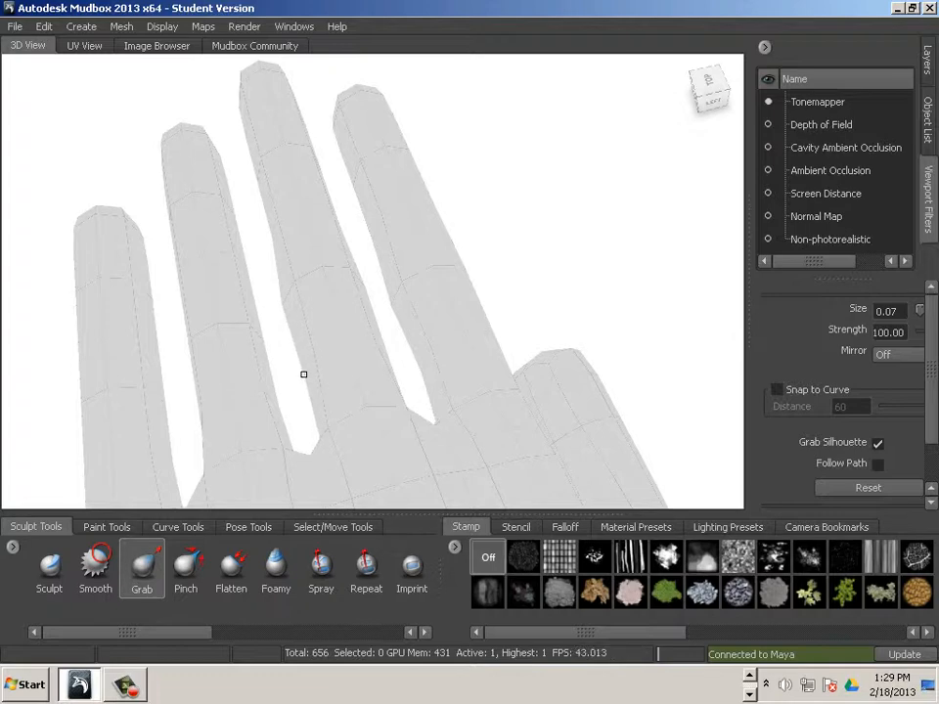
alt+drag(394, 366, 335, 260)
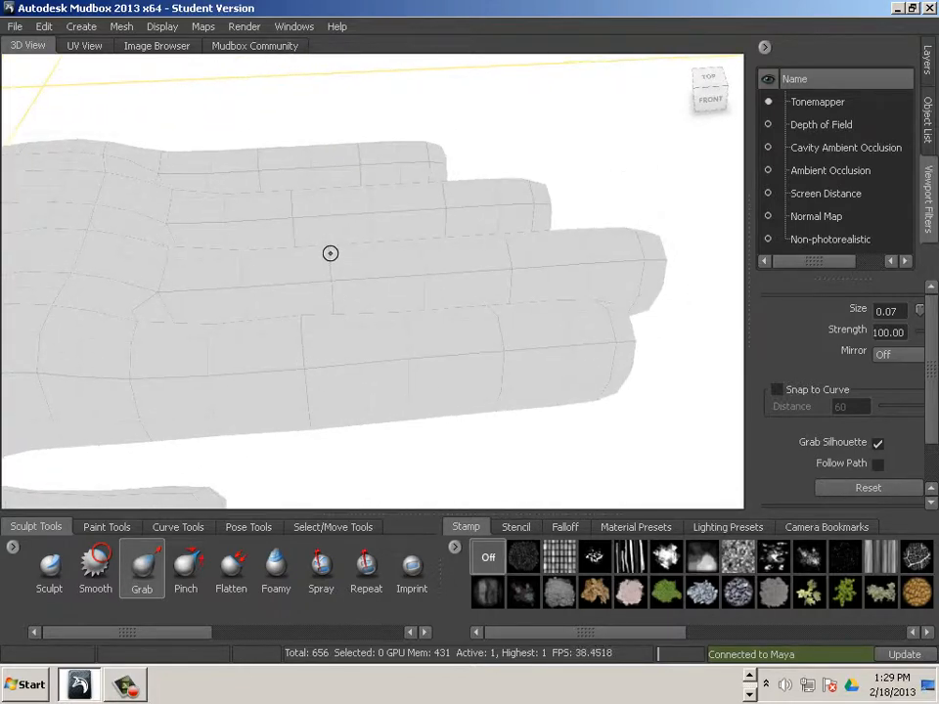
alt+drag(291, 340, 256, 369)
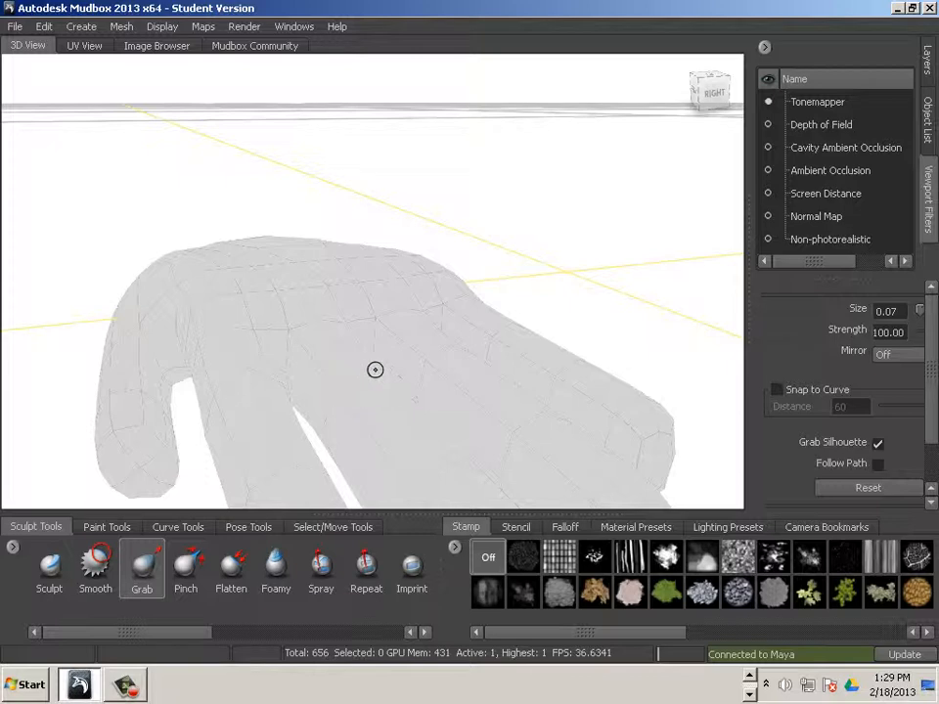
alt+drag(453, 340, 464, 349)
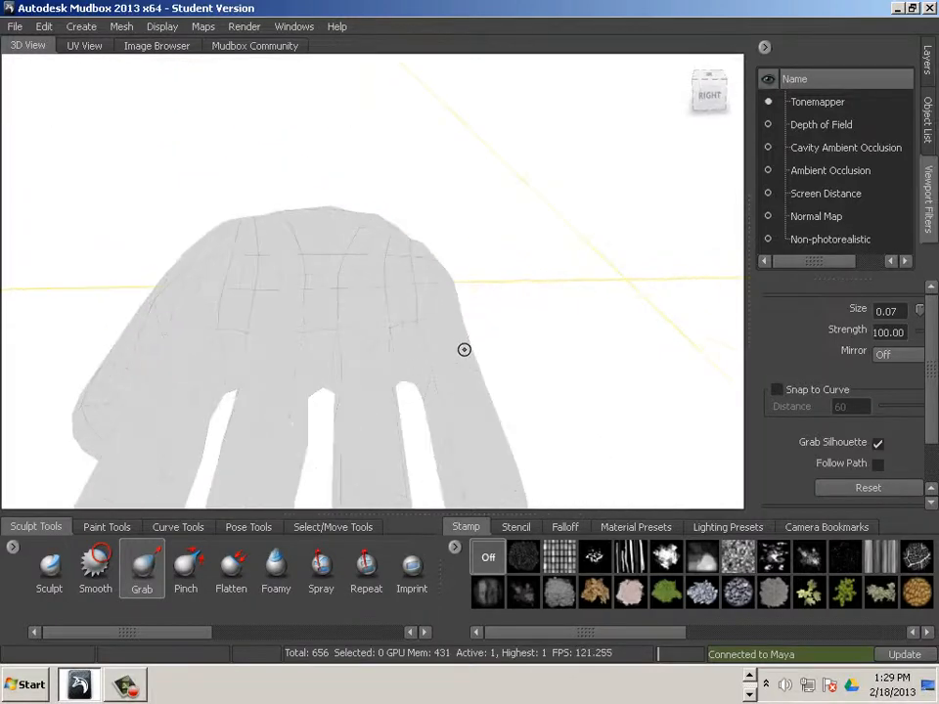
click(769, 101)
alt+drag(426, 330, 667, 365)
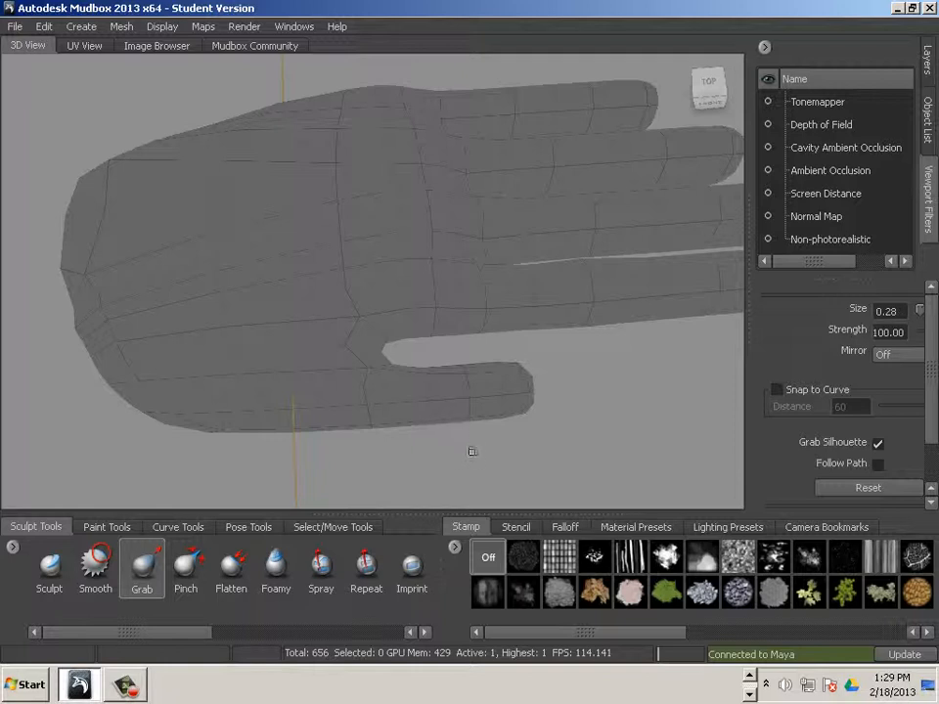
Reveal the full Grab settings beside the view and lower the brush size to -4.37.
drag(459, 423, 438, 409)
drag(510, 458, 501, 431)
drag(746, 353, 615, 355)
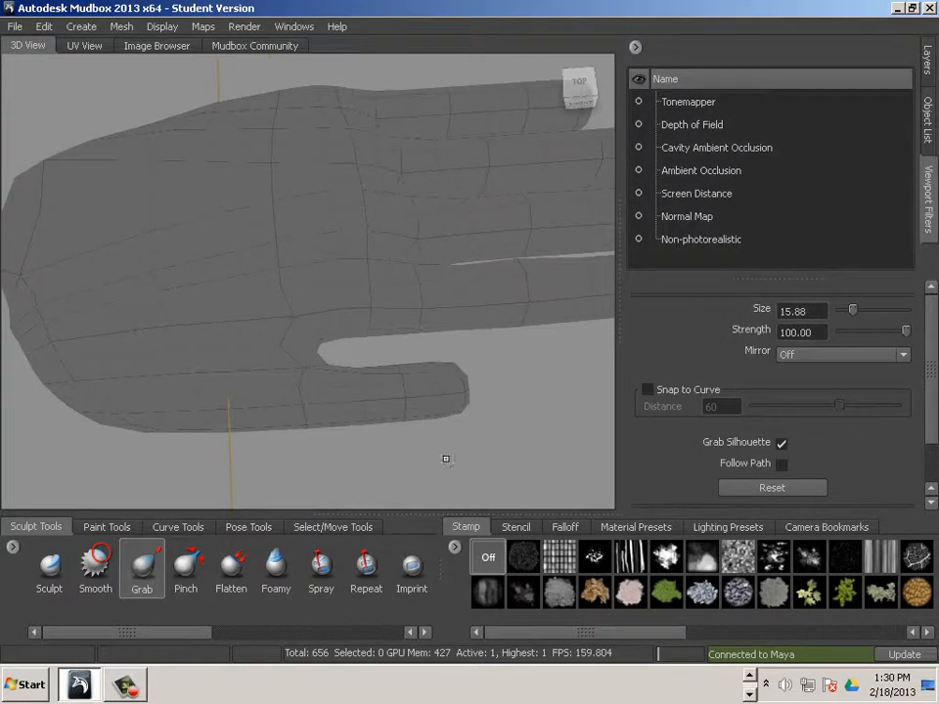
mouse_move(446, 458)
alt+mouse_down()
mouse_move(455, 464)
mouse_move(453, 411)
mouse_move(419, 402)
mouse_move(353, 323)
mouse_move(341, 326)
mouse_move(385, 322)
alt+mouse_up()
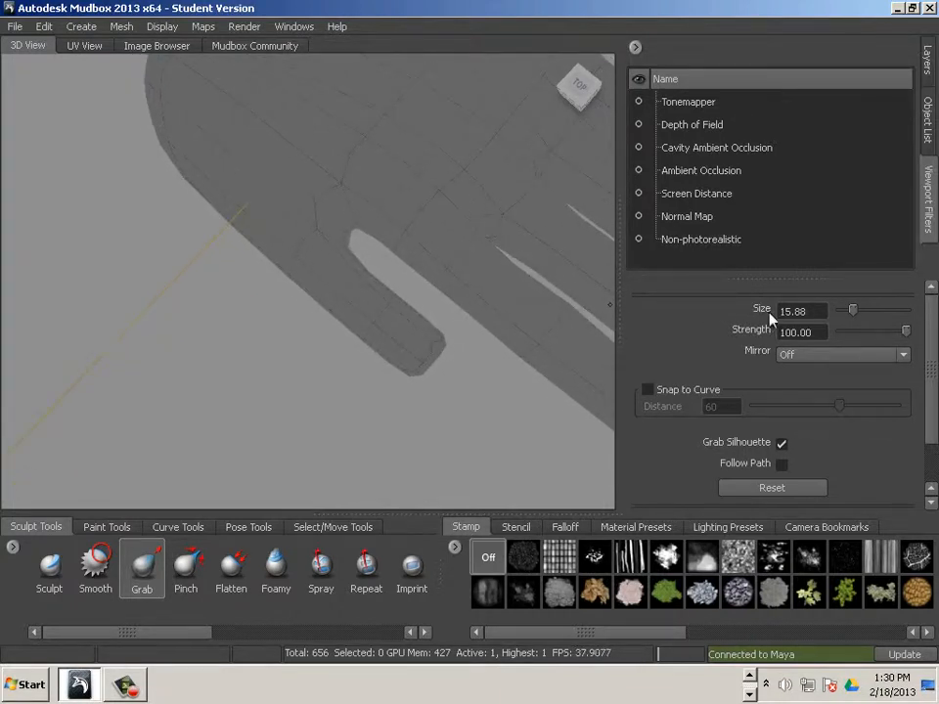
drag(852, 311, 846, 311)
alt+drag(352, 316, 346, 323)
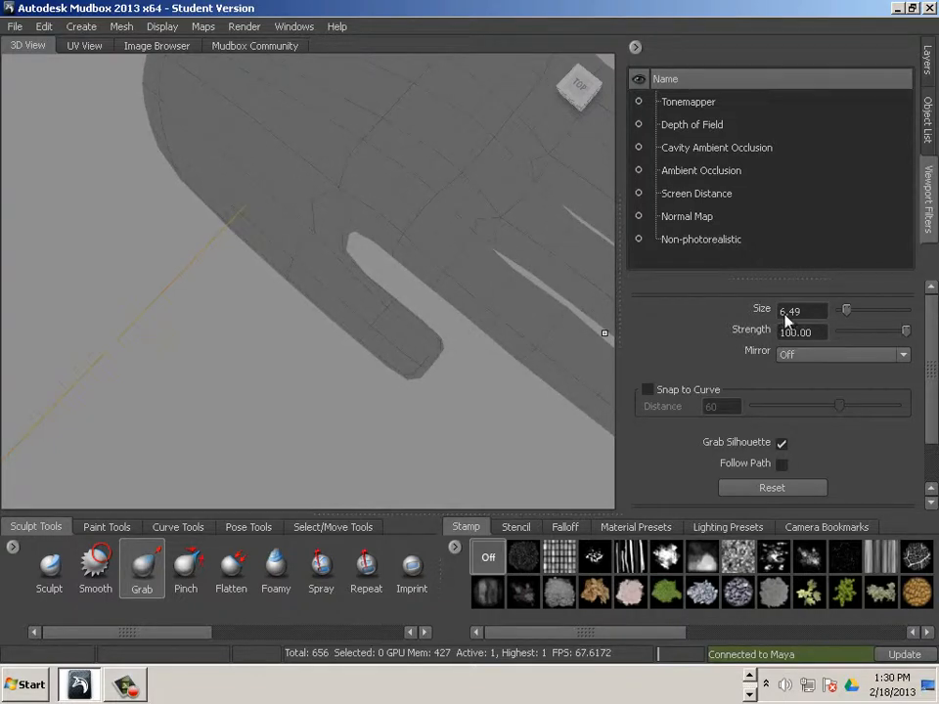
drag(846, 311, 839, 311)
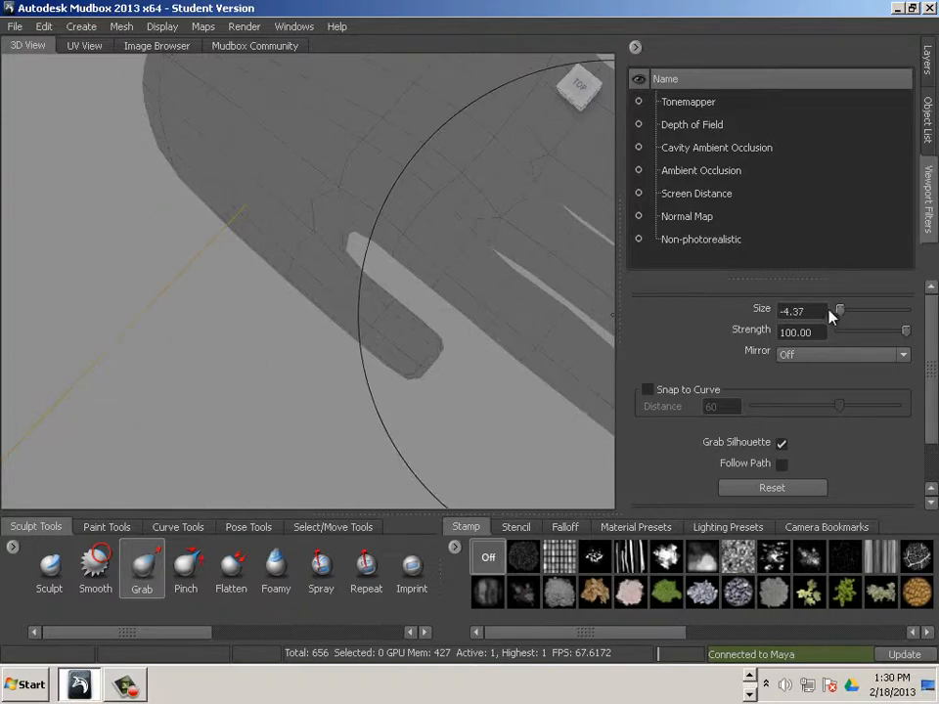
Frame the whole hand and step the mesh down to subdivision level 0.
scroll(358, 317, down, 5)
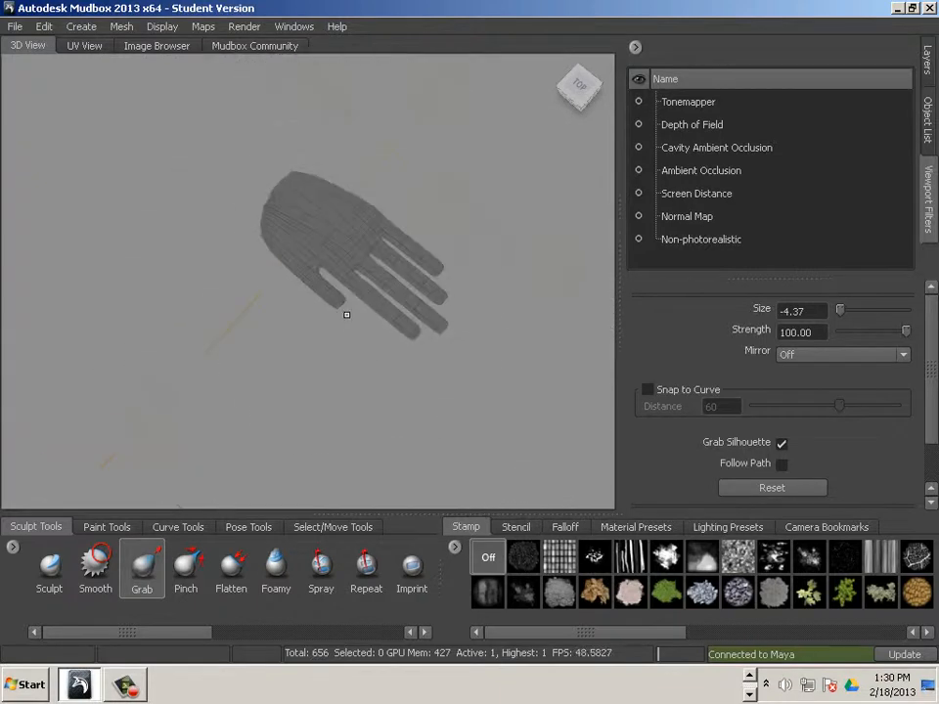
mouse_move(346, 312)
alt+mouse_down()
mouse_move(266, 306)
mouse_move(330, 275)
alt+mouse_up()
scroll(327, 277, up, 10)
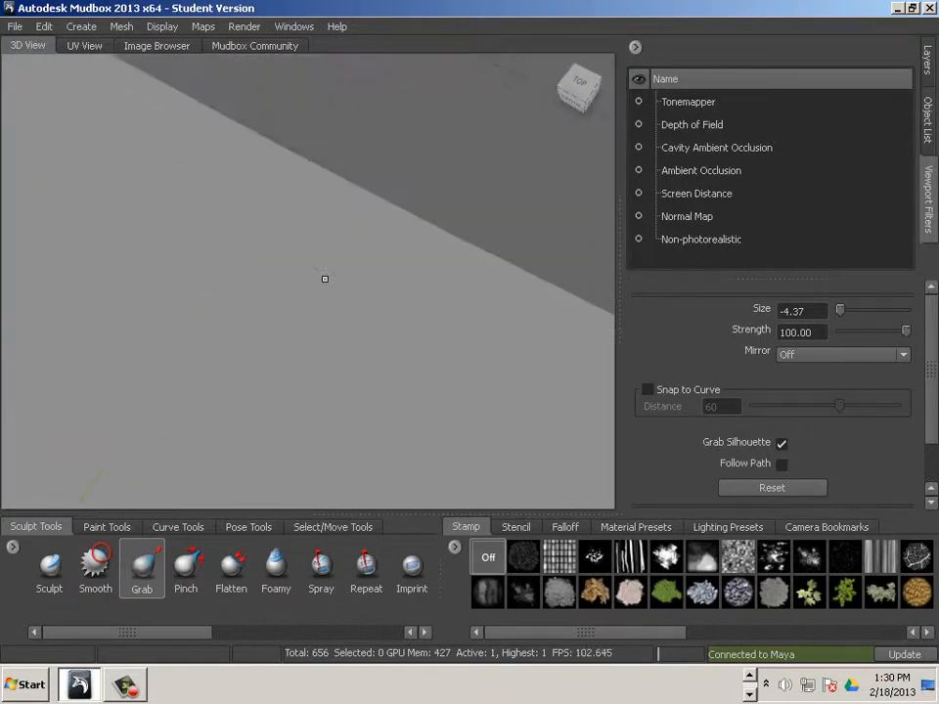
scroll(324, 278, down, 10)
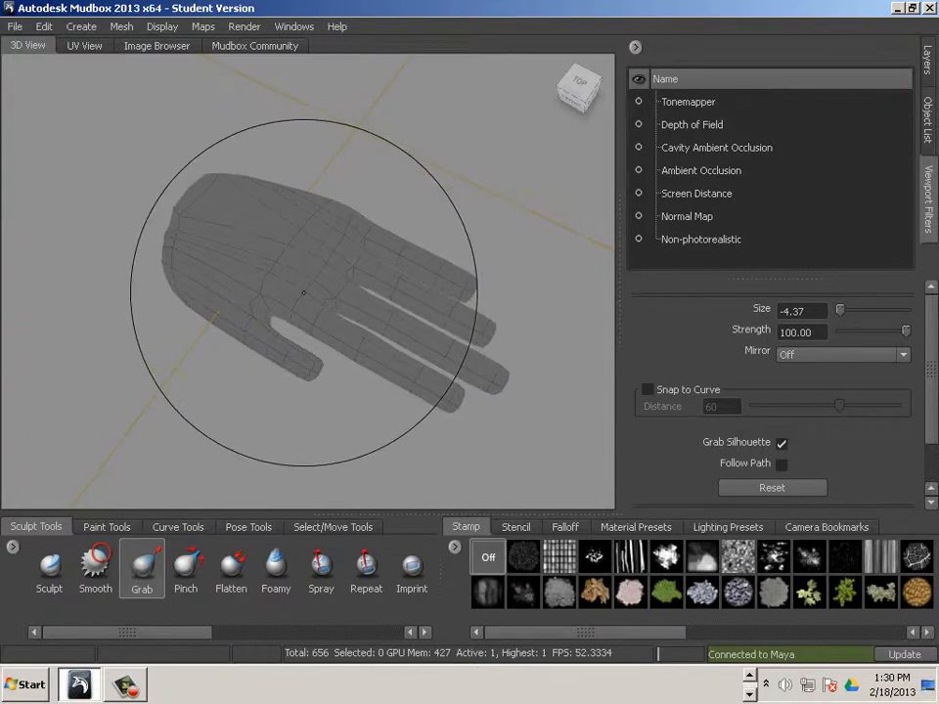
mouse_move(303, 292)
alt+mouse_down()
mouse_move(310, 321)
mouse_move(335, 346)
mouse_move(294, 377)
mouse_move(284, 373)
alt+mouse_up()
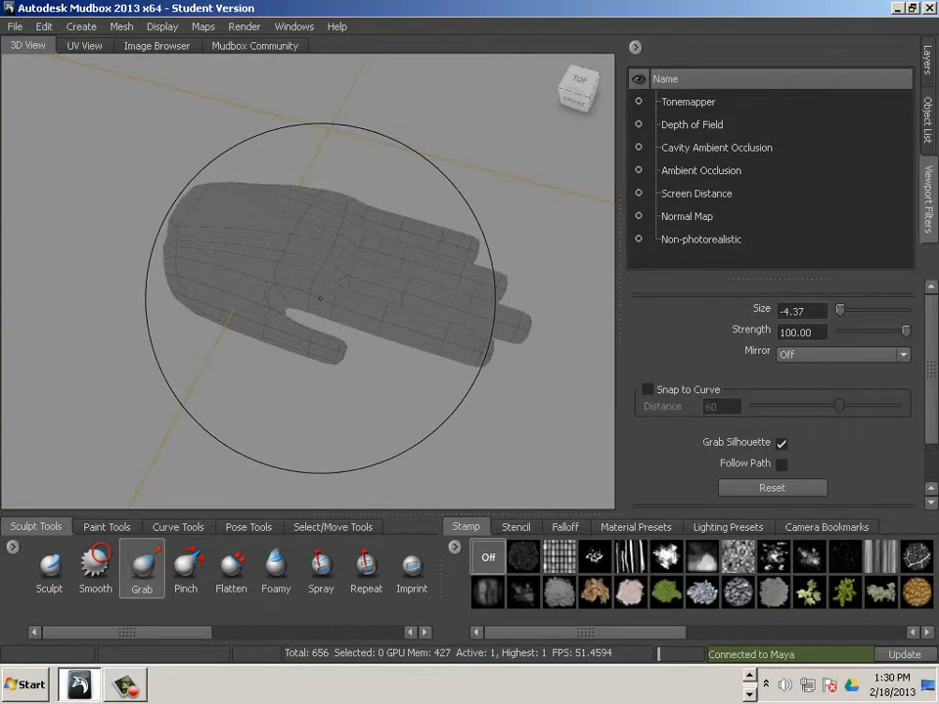
key(Page_Down)
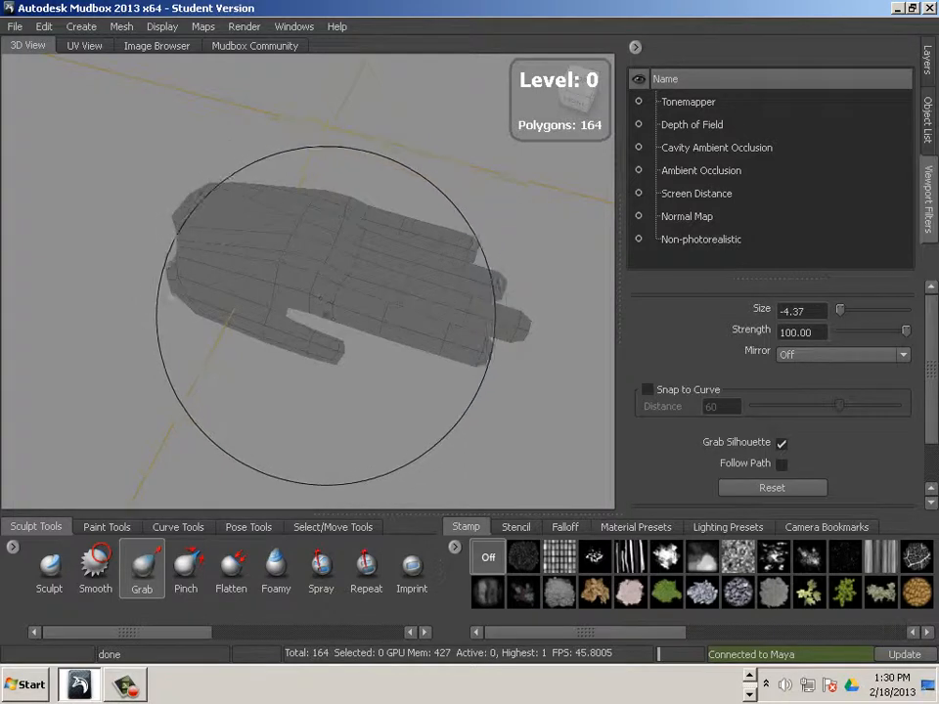
mouse_move(325, 314)
alt+mouse_down()
mouse_move(283, 325)
mouse_move(311, 309)
alt+mouse_up()
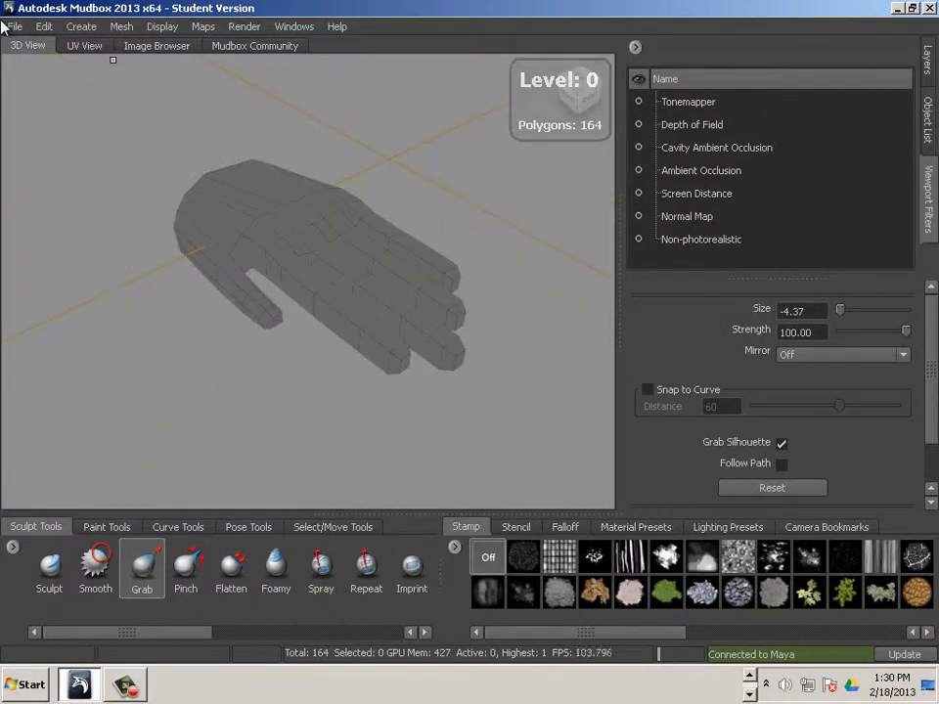
Activate the Translate tool and add the hand to the current Maya scene, accepting that the entire scene is sent.
click(14, 27)
mouse_move(98, 116)
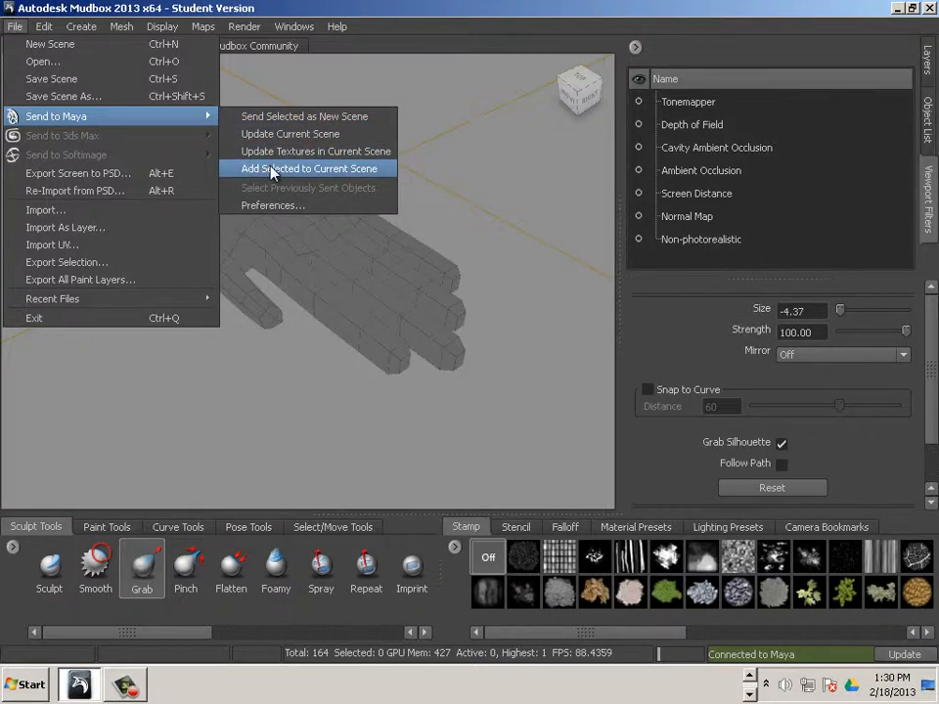
click(313, 529)
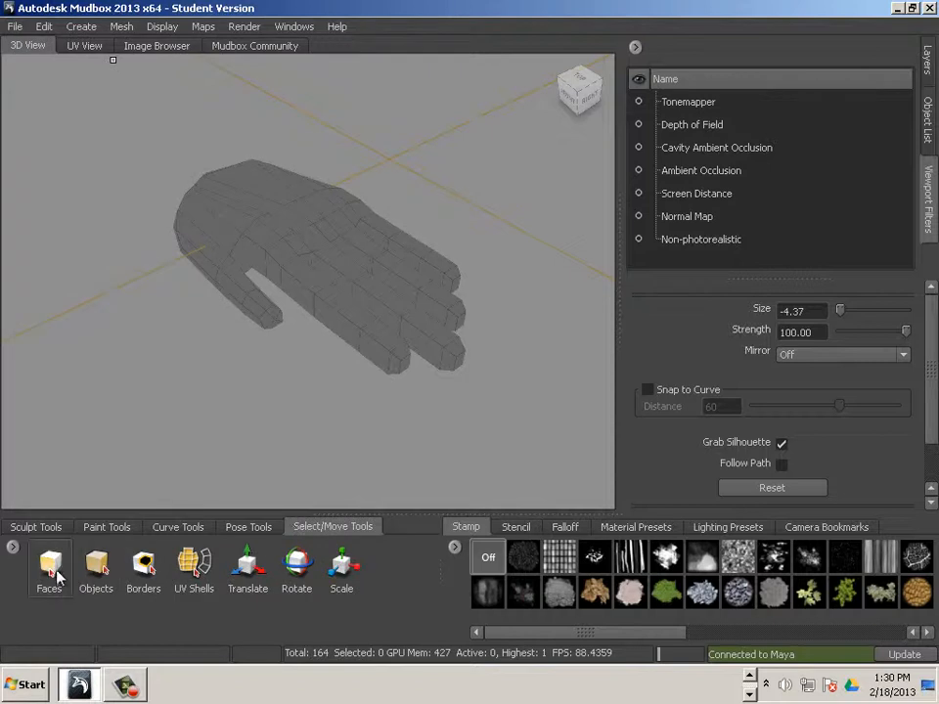
click(256, 570)
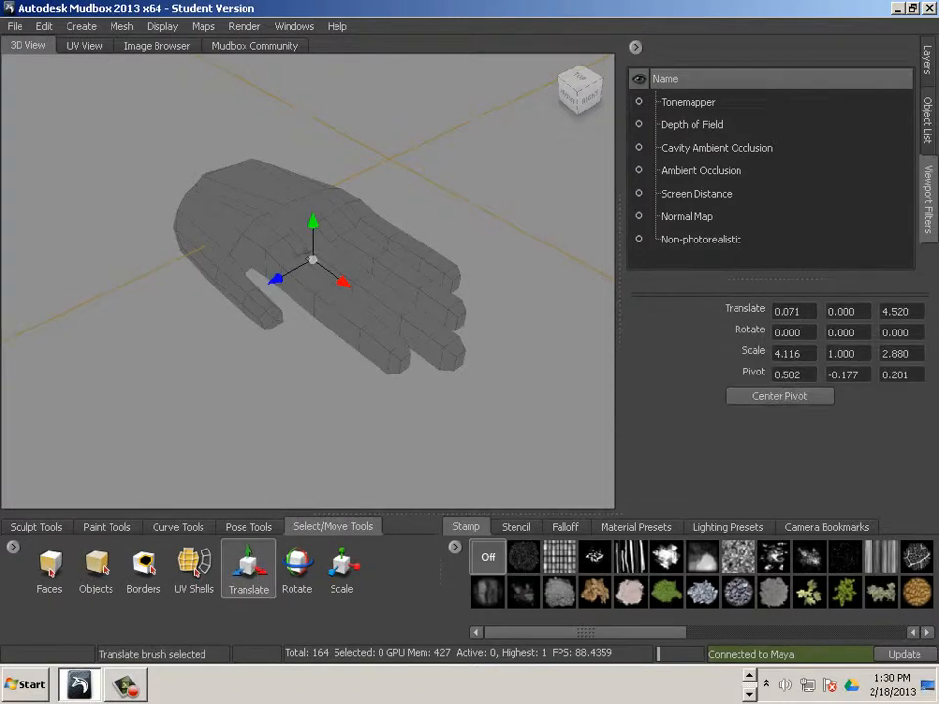
click(16, 28)
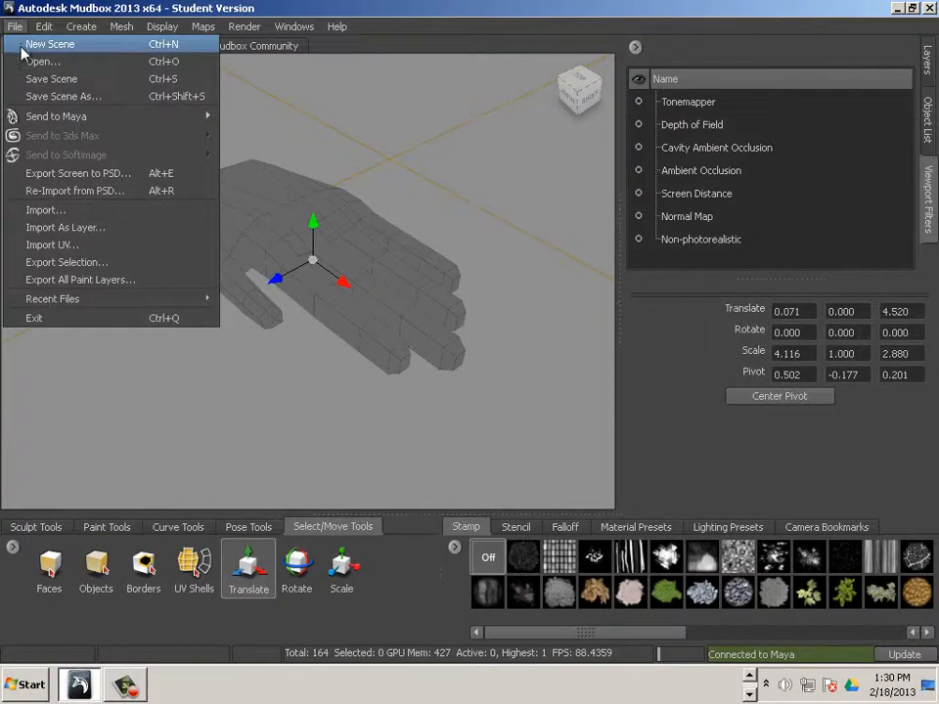
mouse_move(147, 116)
click(253, 169)
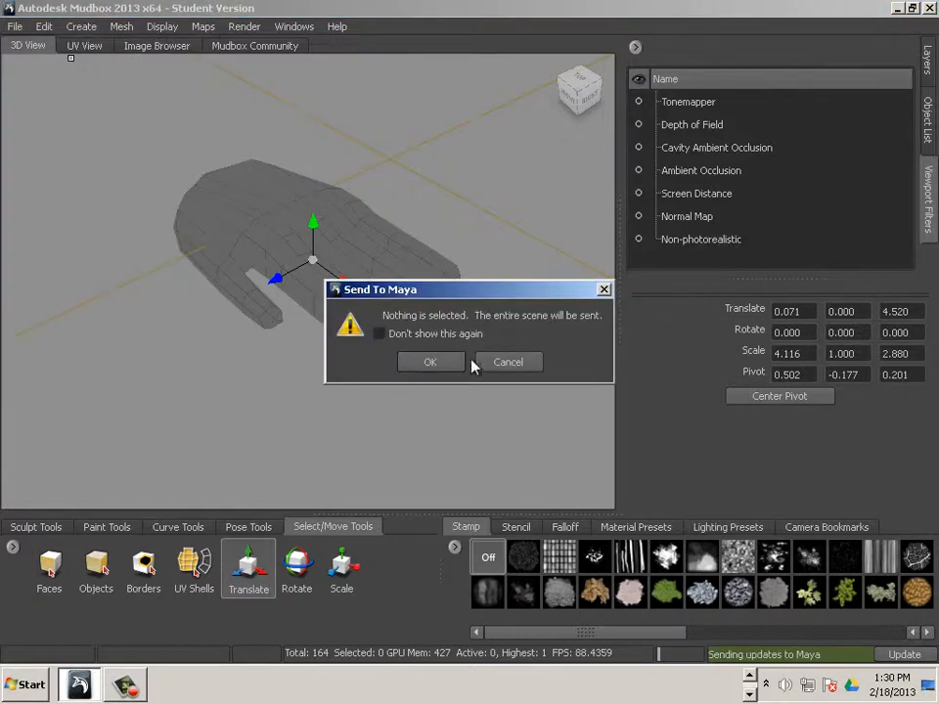
click(431, 362)
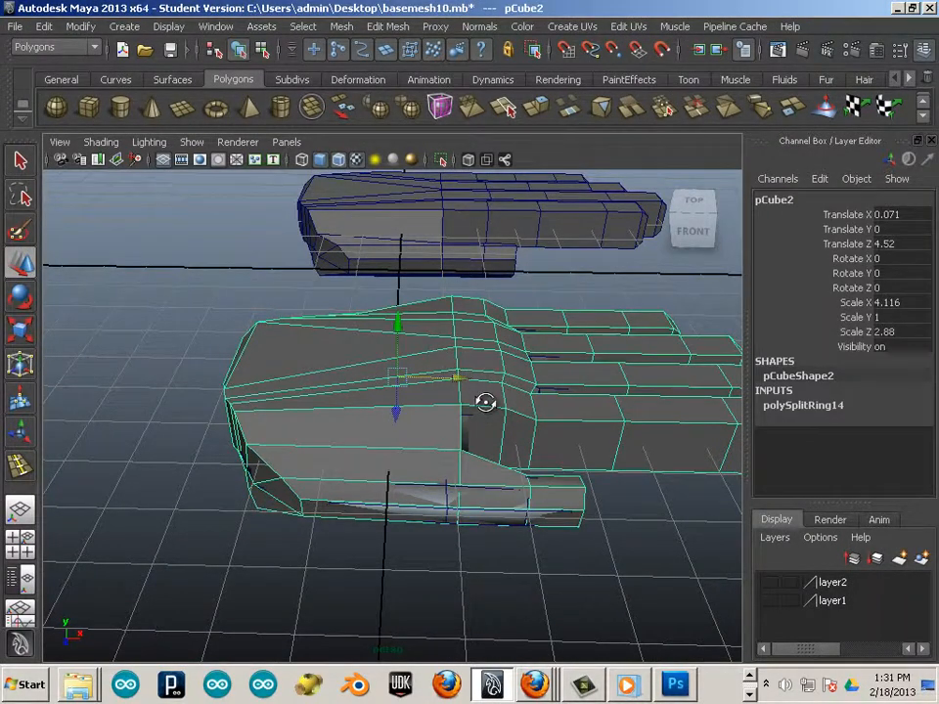
In Maya, move the original hand pCube2 to Translate Z 11.134 and uniformly scale up the imported hand.
alt+drag(486, 402, 19, 645)
alt+right_drag(362, 534, 358, 447)
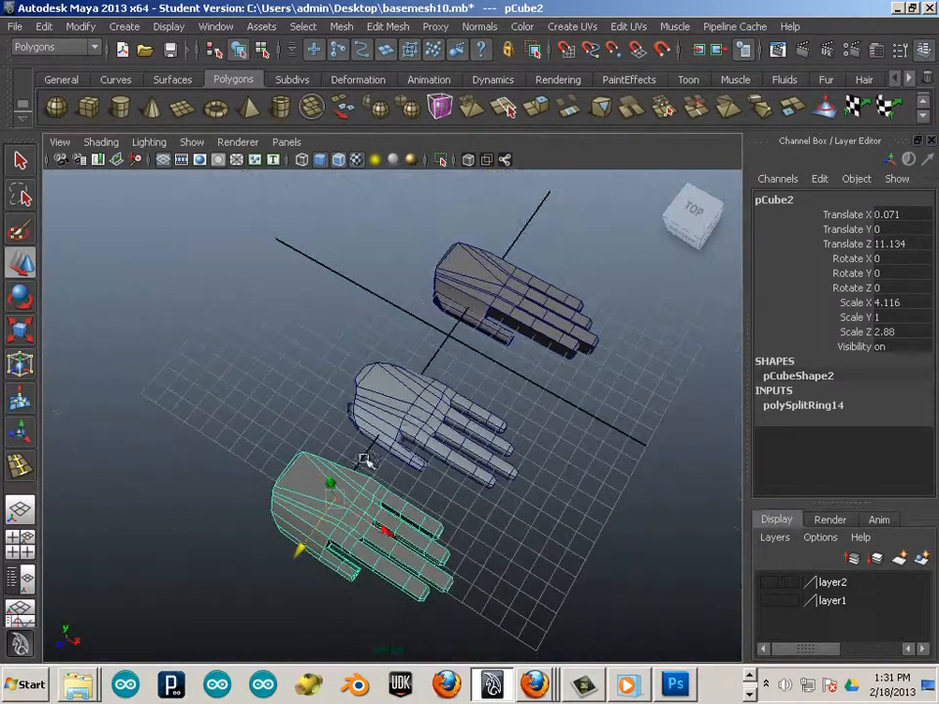
click(400, 411)
click(32, 334)
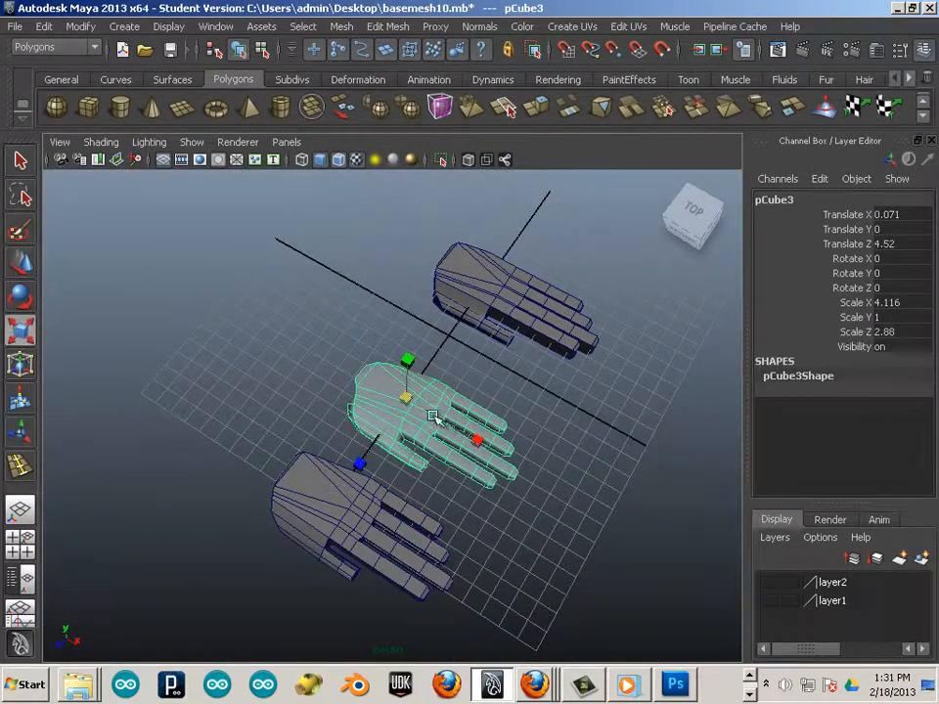
drag(409, 396, 596, 481)
Delete the original hand that was moved off the imported copy.
click(291, 360)
key(Delete)
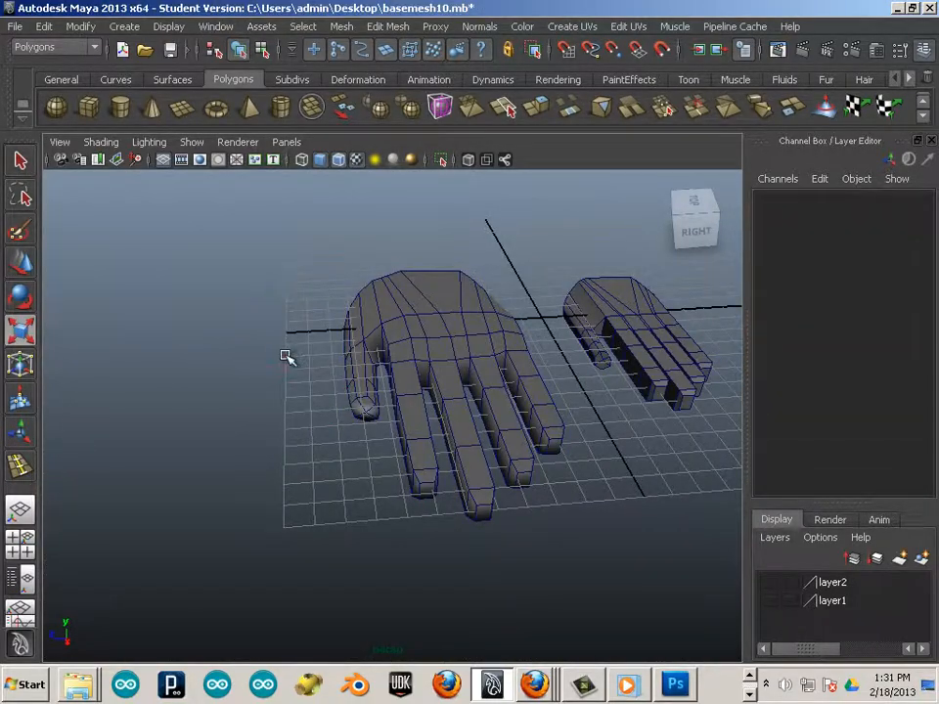
Insert a horizontal edge loop around the sides of the imported hand's fingers and thumb at about mid-height.
alt+drag(285, 358, 364, 437)
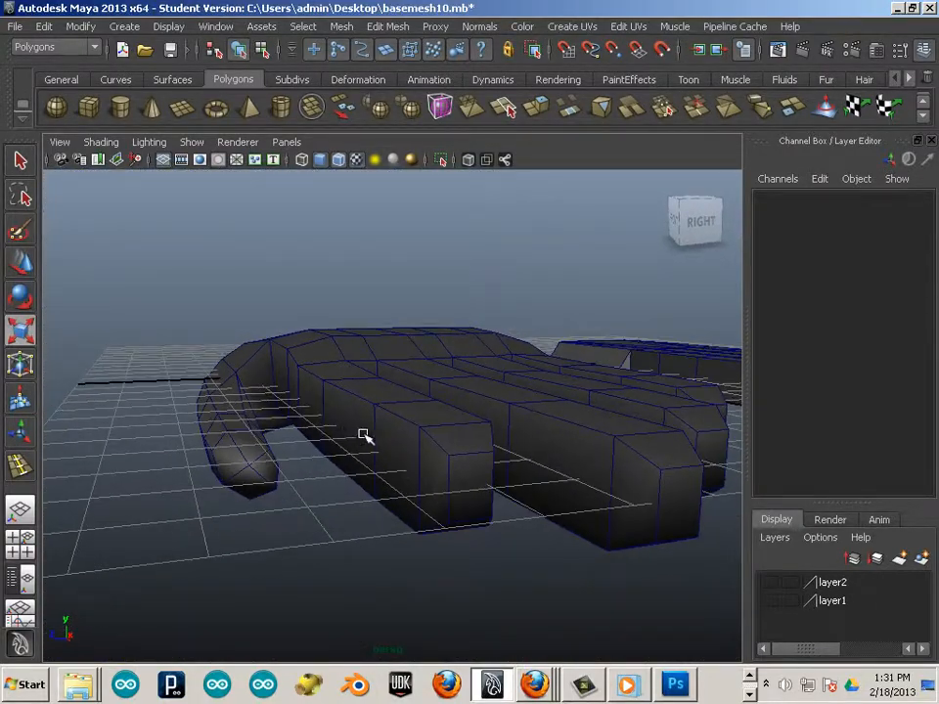
key(y)
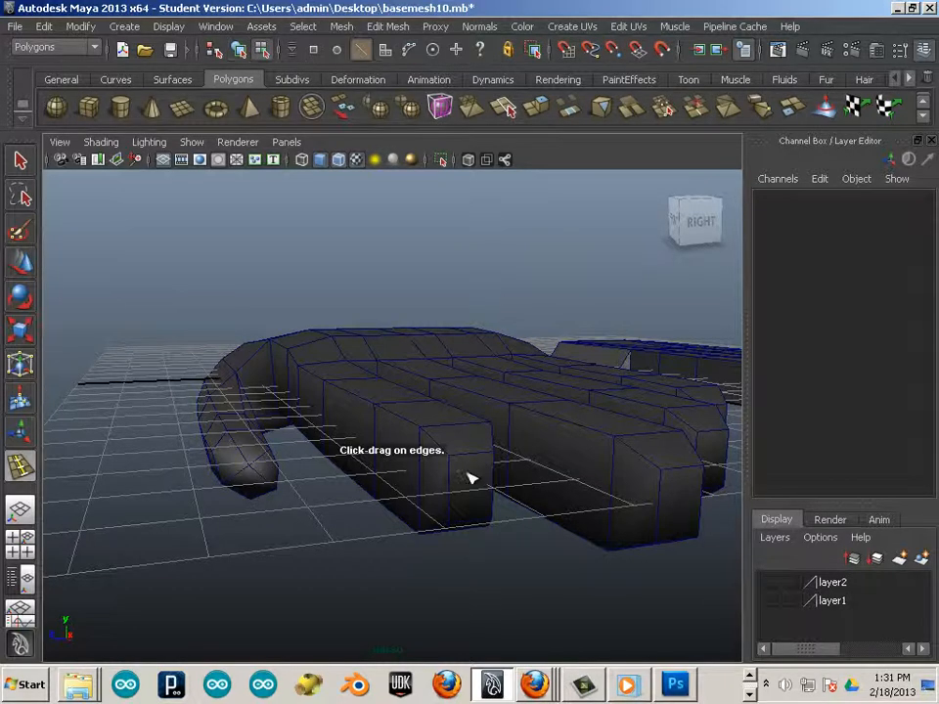
click(448, 486)
drag(449, 485, 450, 486)
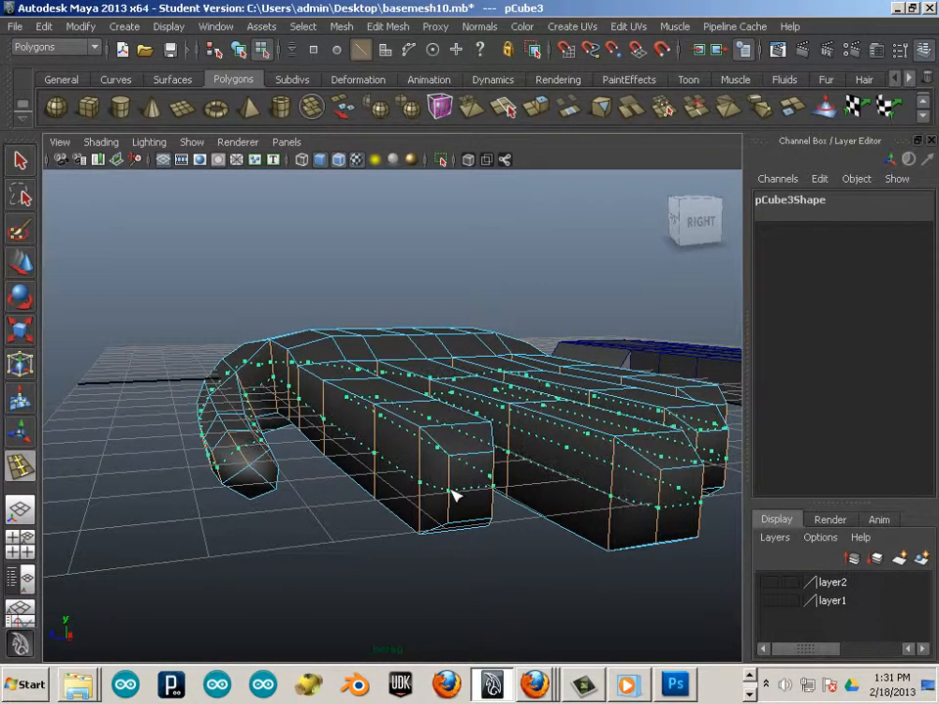
drag(452, 496, 453, 497)
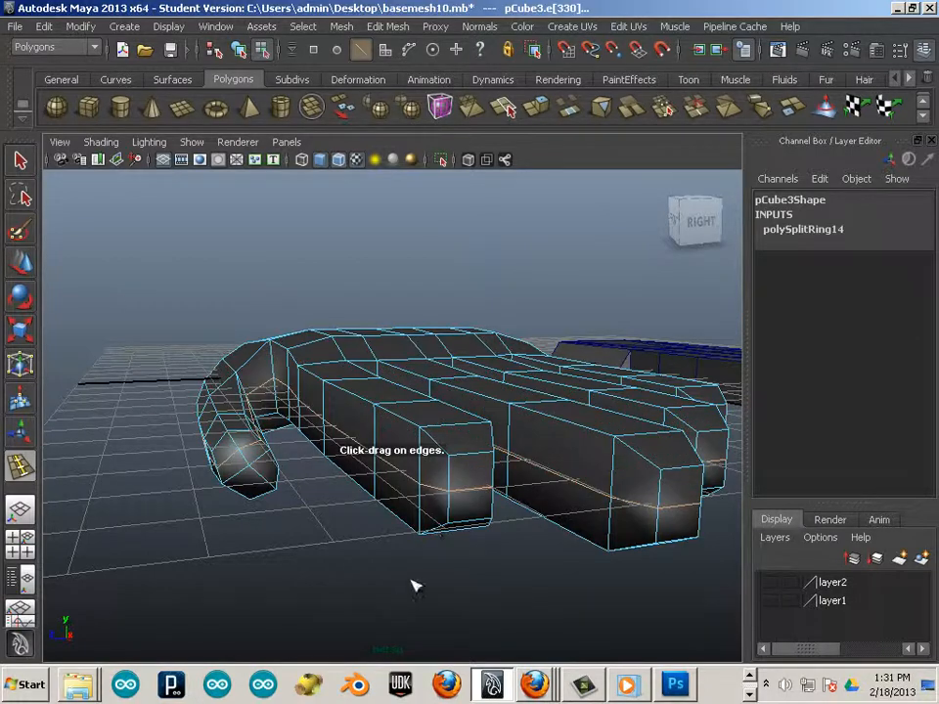
Select the new mid-height edges along the index finger's thumb-facing side and pull them outward to round it.
alt+drag(411, 587, 184, 465)
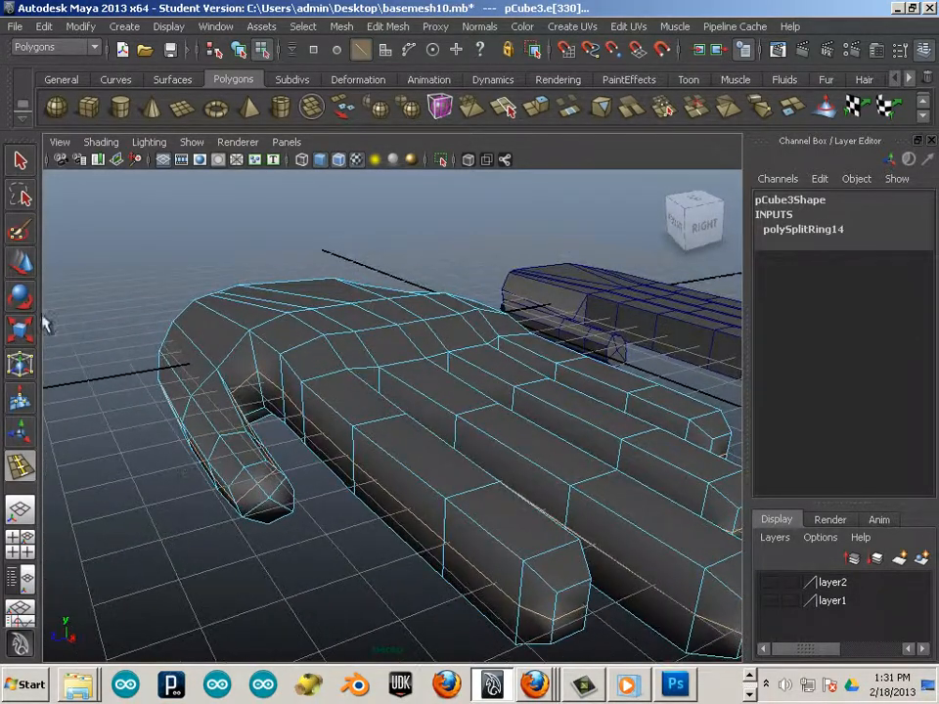
right_drag(295, 354, 341, 329)
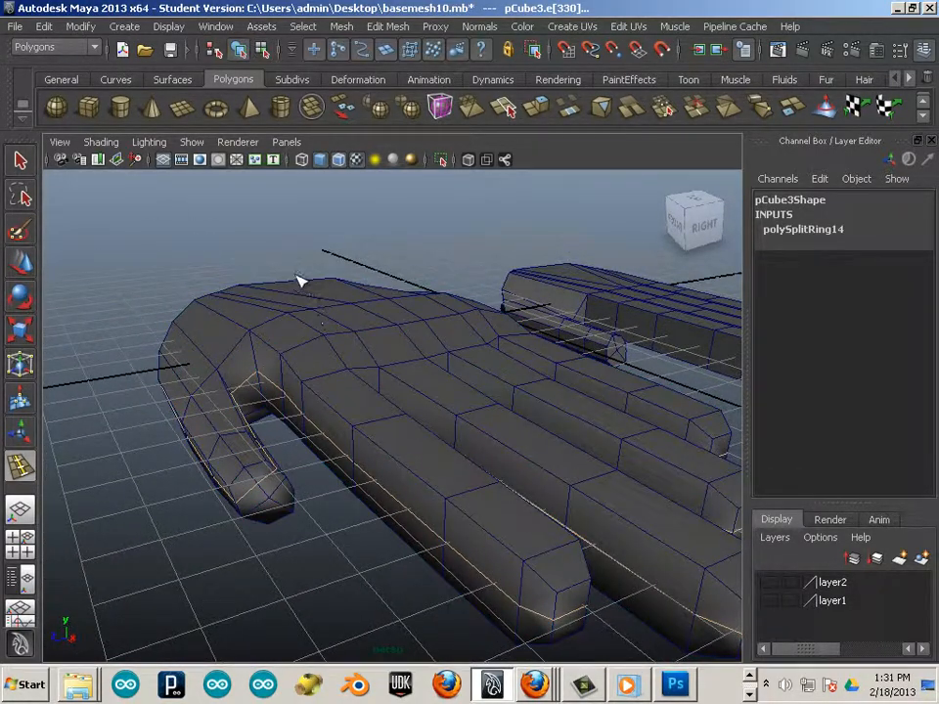
key(q)
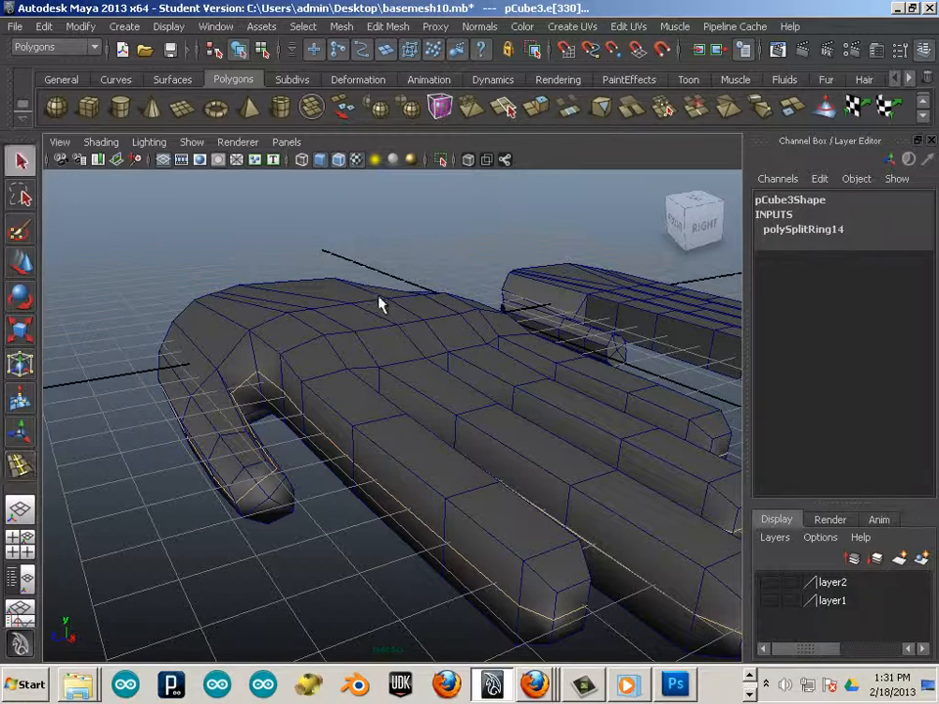
click(341, 448)
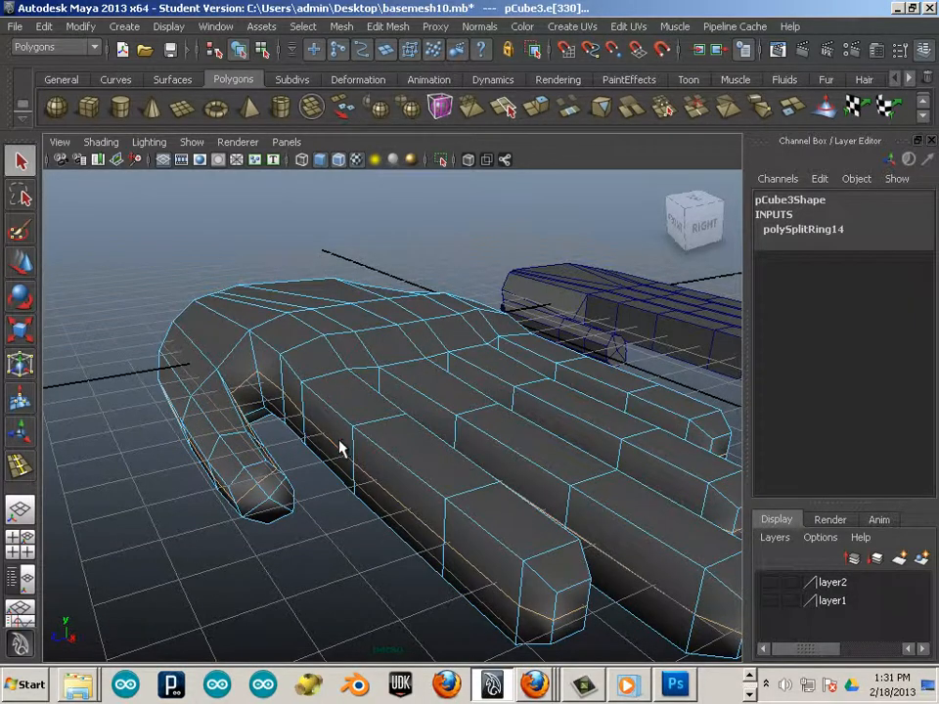
click(375, 518)
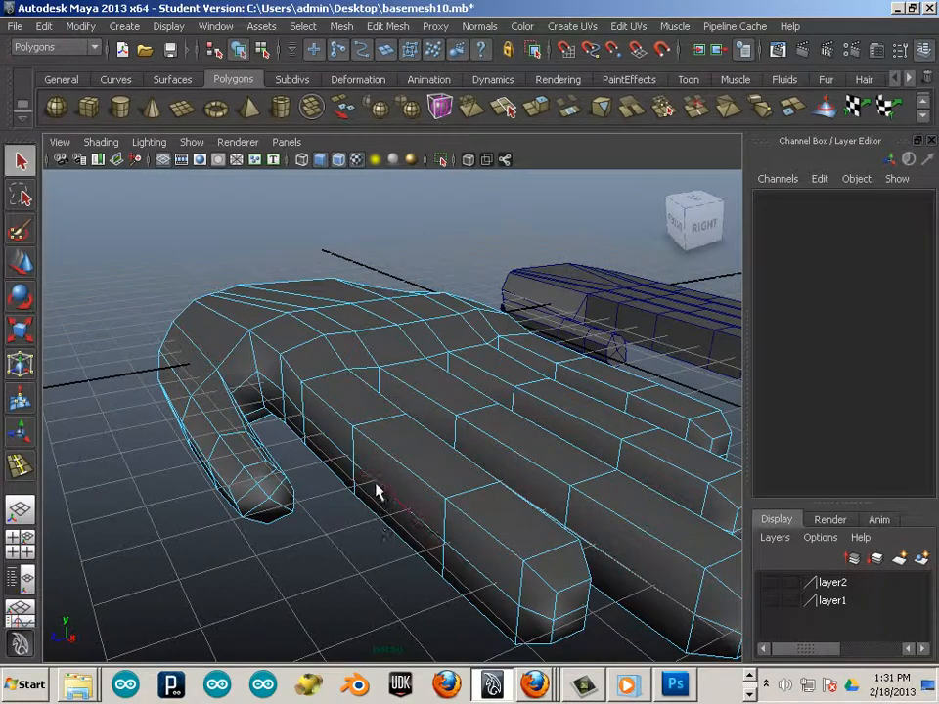
click(375, 492)
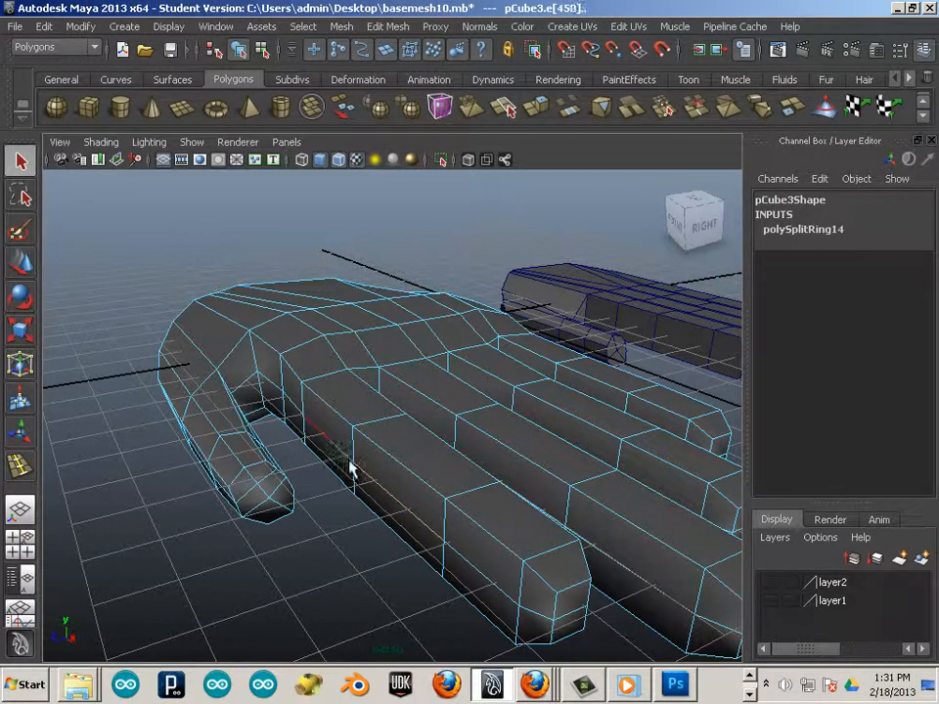
alt+drag(413, 517, 308, 442)
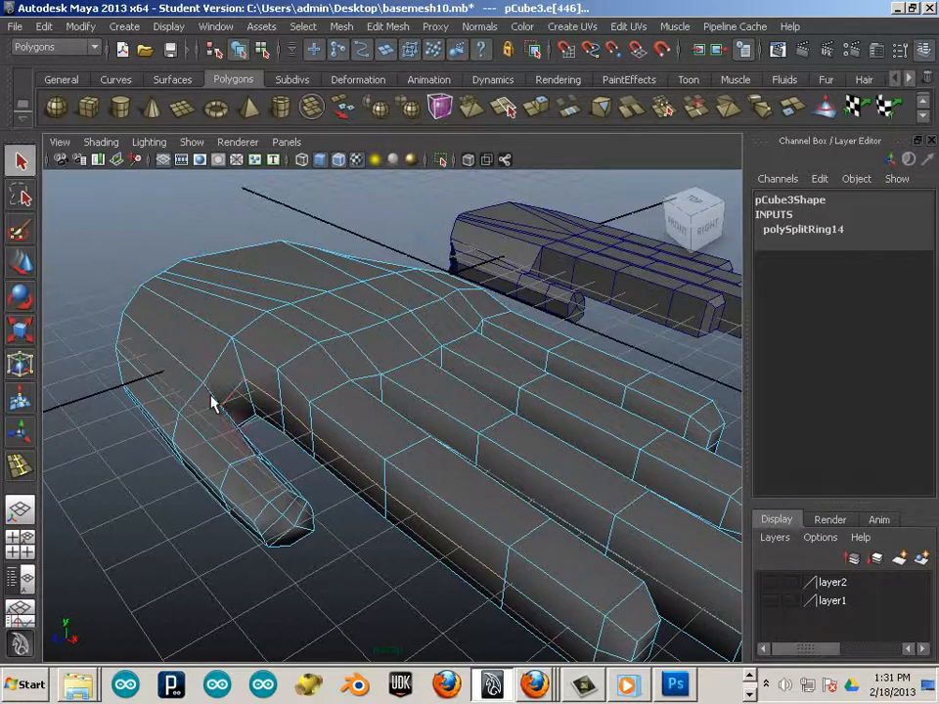
key(w)
click(384, 496)
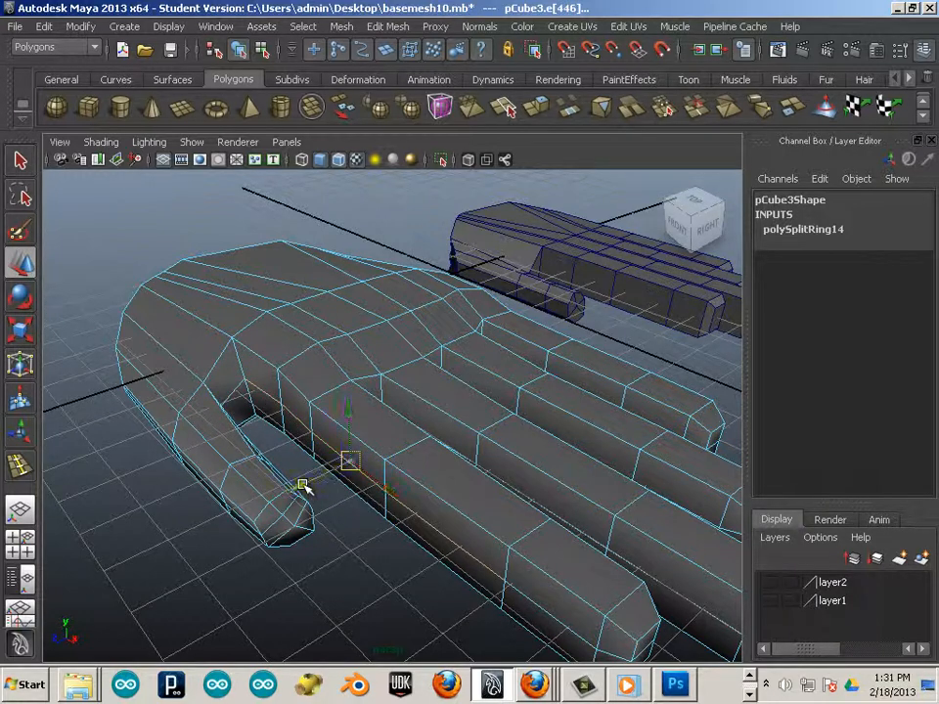
click(412, 521)
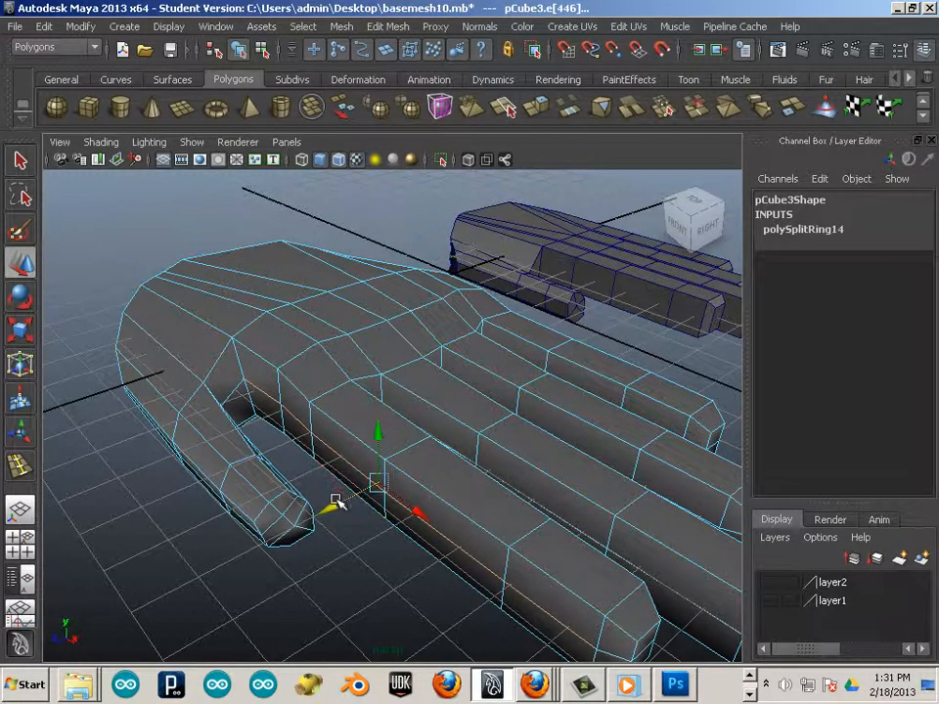
Push the mid-height edges on the index finger's inner side outward toward the middle finger.
mouse_move(320, 510)
alt+mouse_down()
mouse_move(304, 490)
mouse_move(318, 486)
alt+mouse_up()
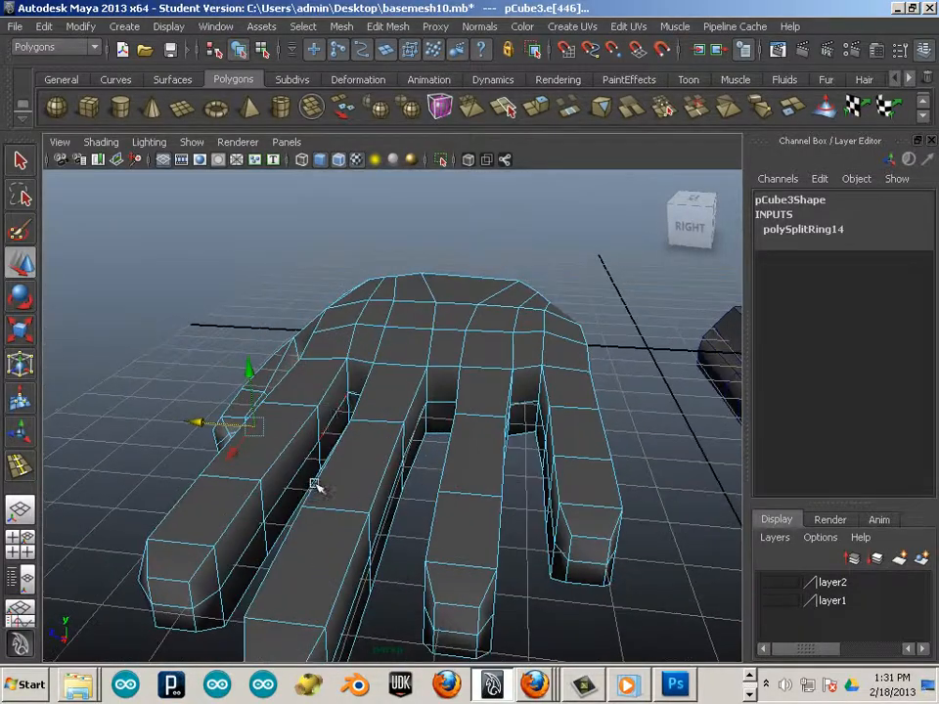
click(333, 419)
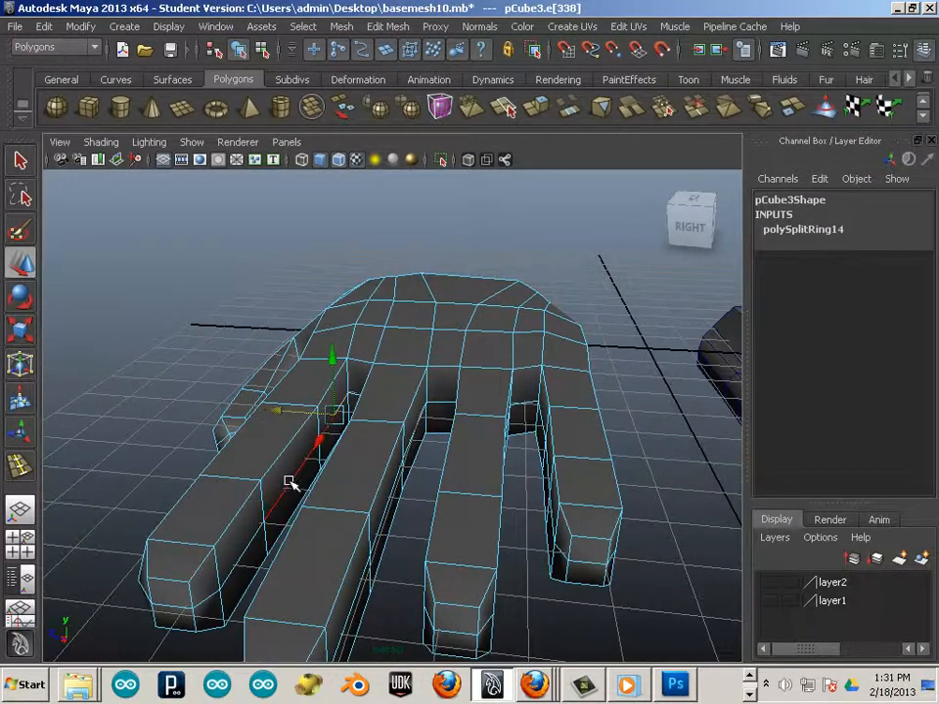
click(260, 528)
alt+drag(254, 540, 400, 450)
click(273, 481)
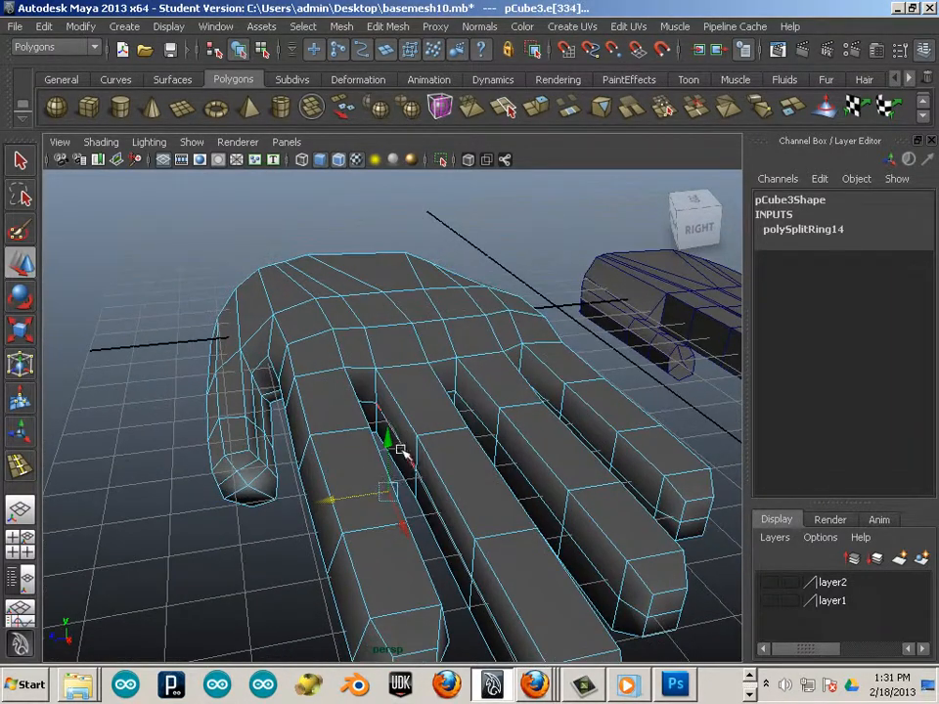
Select the mid-height edges along the middle finger's index-facing side and move them outward.
click(442, 553)
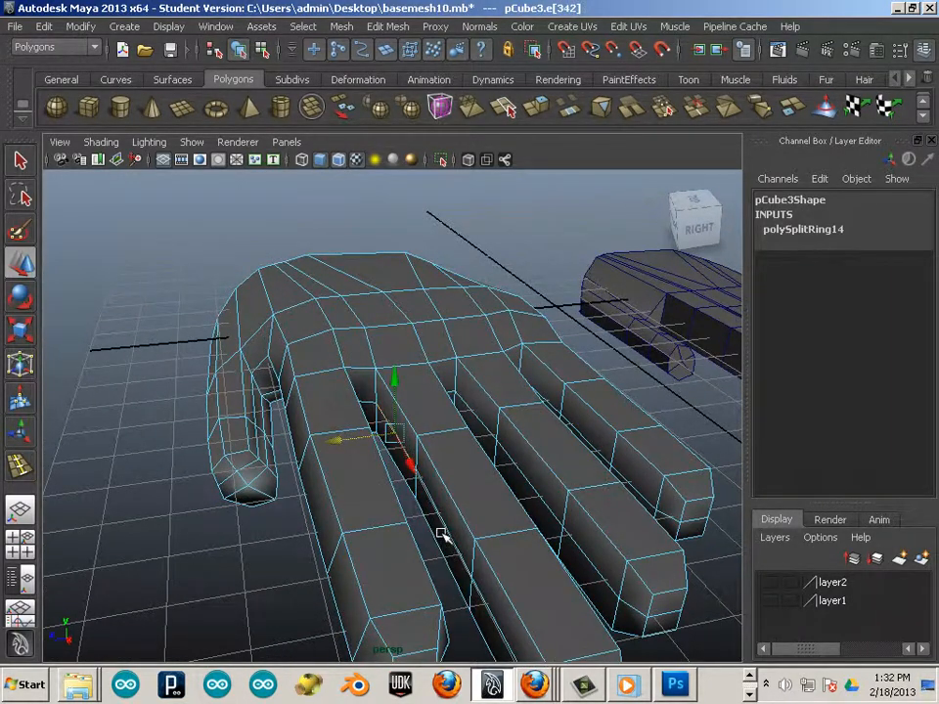
shift+click(444, 531)
shift+click(488, 607)
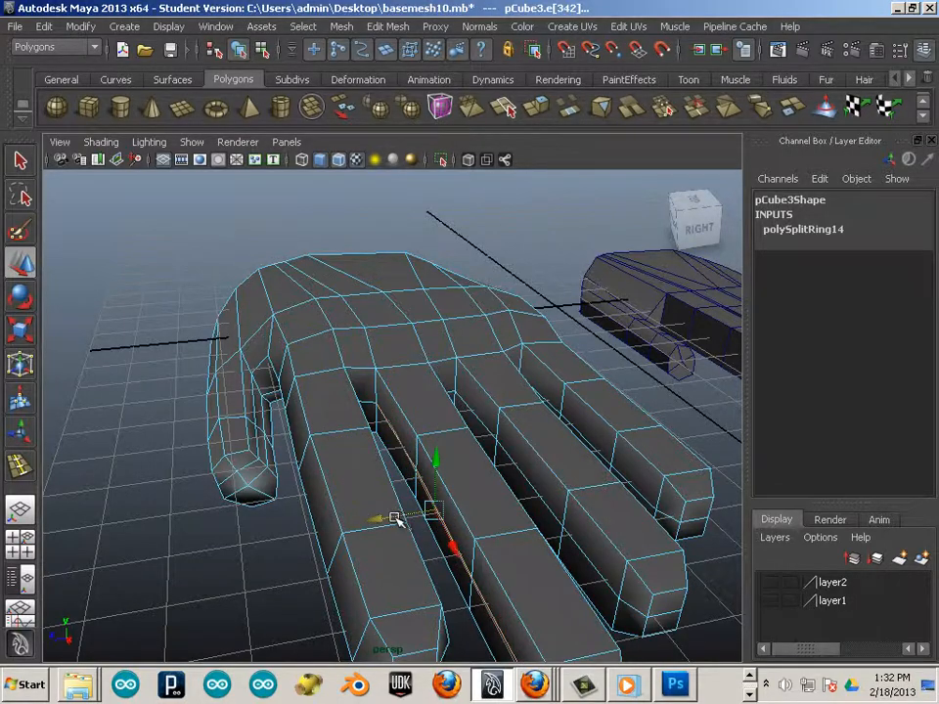
alt+drag(384, 516, 436, 446)
click(413, 438)
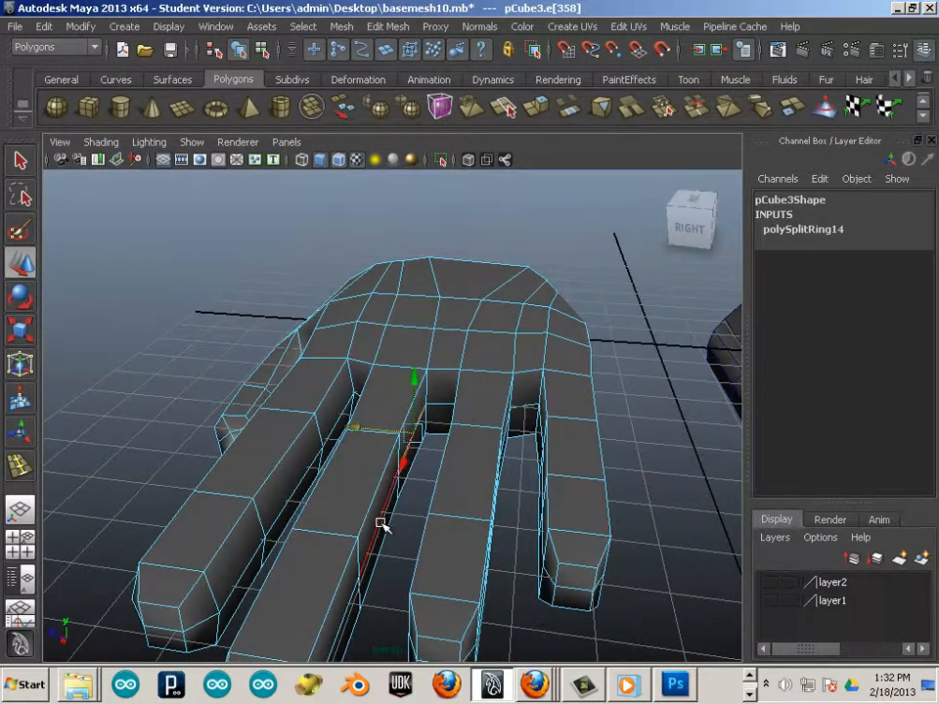
shift+click(381, 524)
alt+middle_drag(381, 612, 403, 509)
shift+click(362, 509)
alt+drag(363, 510, 521, 485)
shift+click(536, 470)
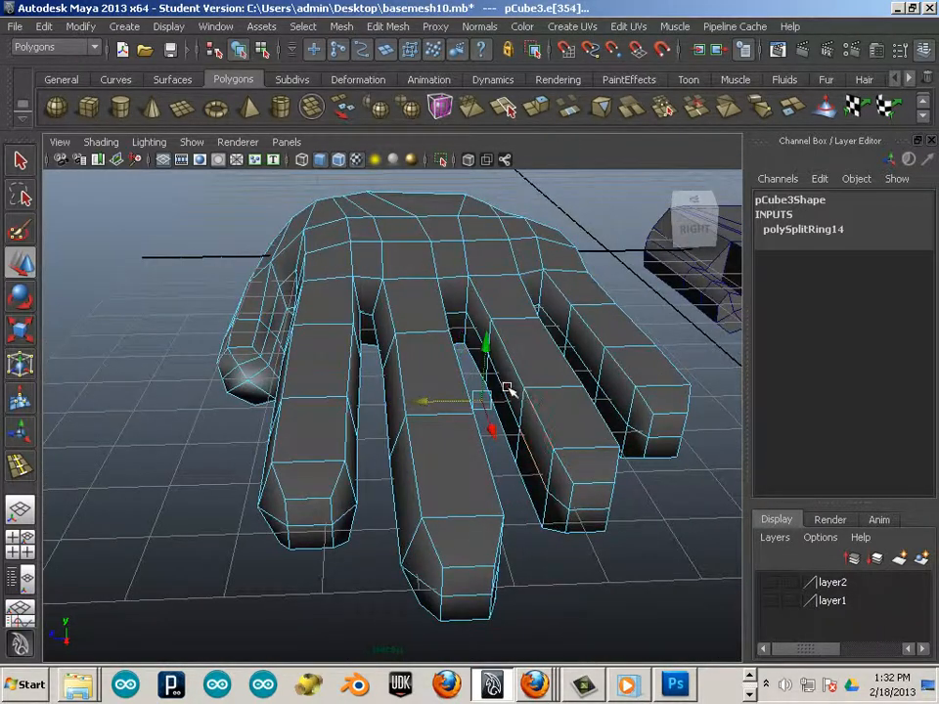
shift+click(476, 330)
shift+click(476, 330)
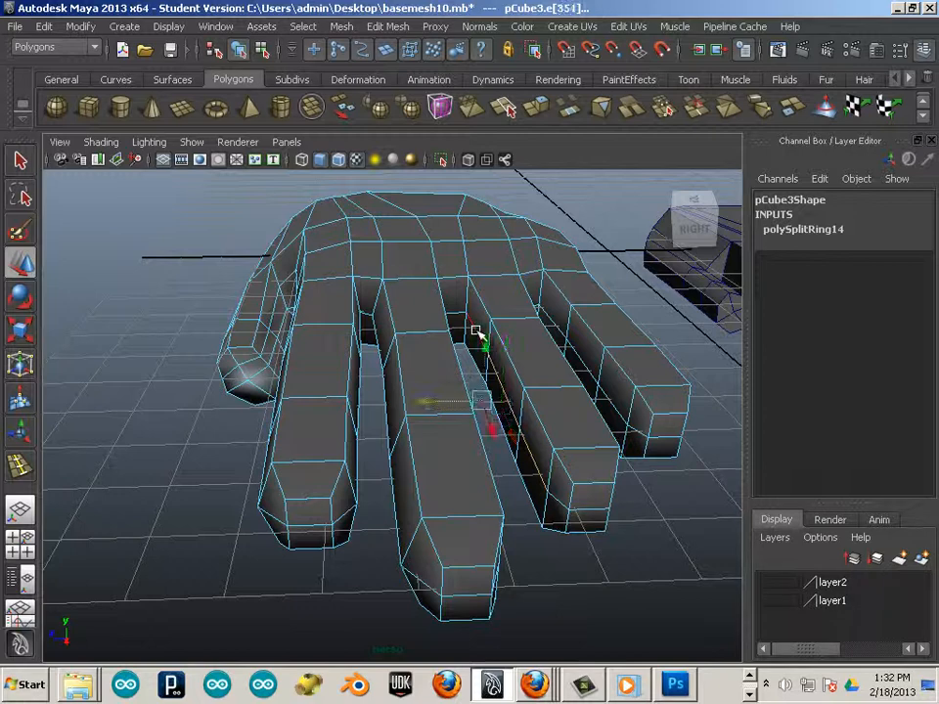
drag(425, 398, 424, 398)
key(ctrl+z)
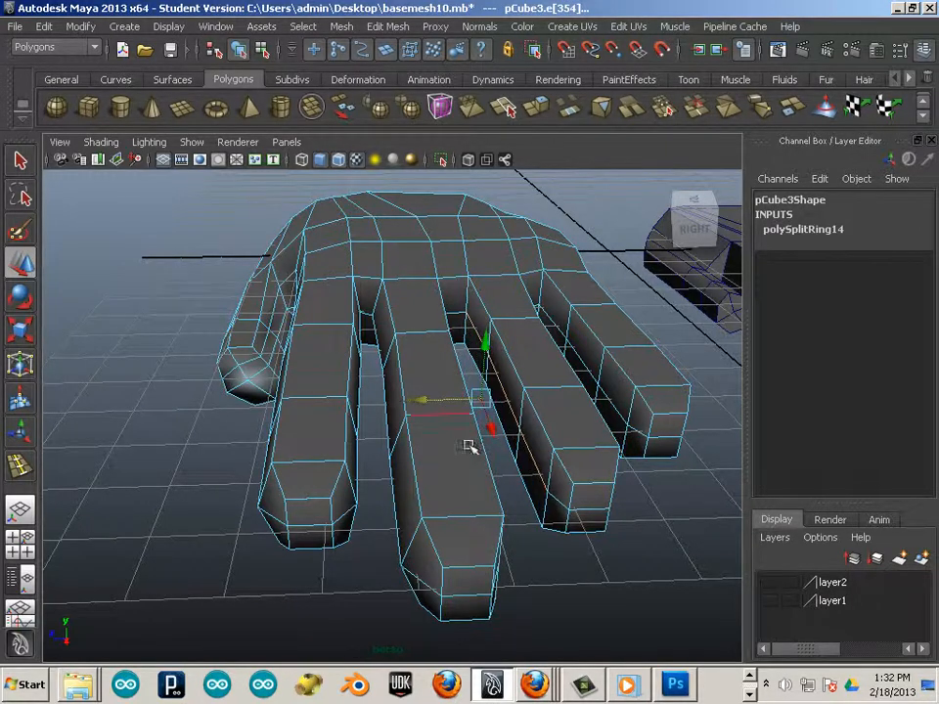
Select the mid-height edges along the ring finger's side facing the middle finger and move them outward.
click(532, 474)
click(494, 354)
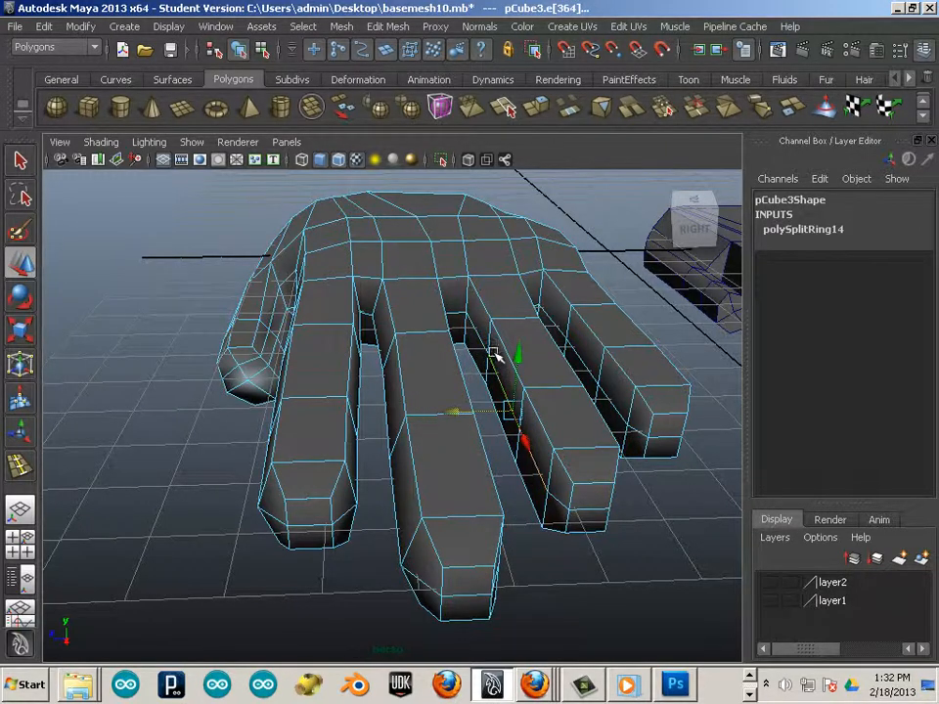
click(472, 381)
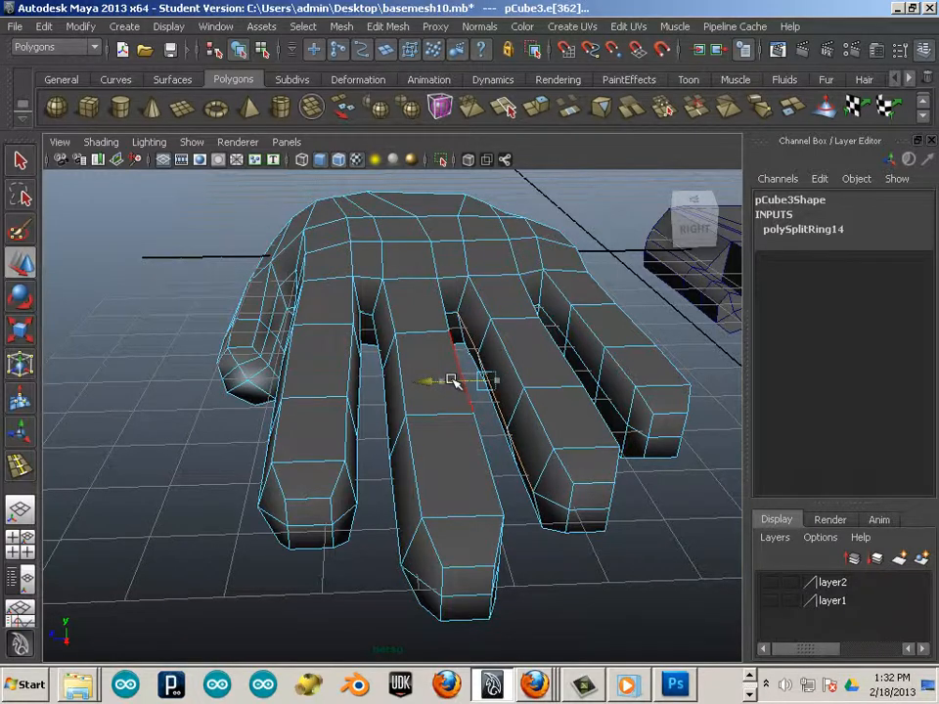
Select the mid-height edges along the middle finger's side facing the ring finger and bulge them outward.
alt+drag(527, 535, 373, 458)
click(445, 580)
click(388, 529)
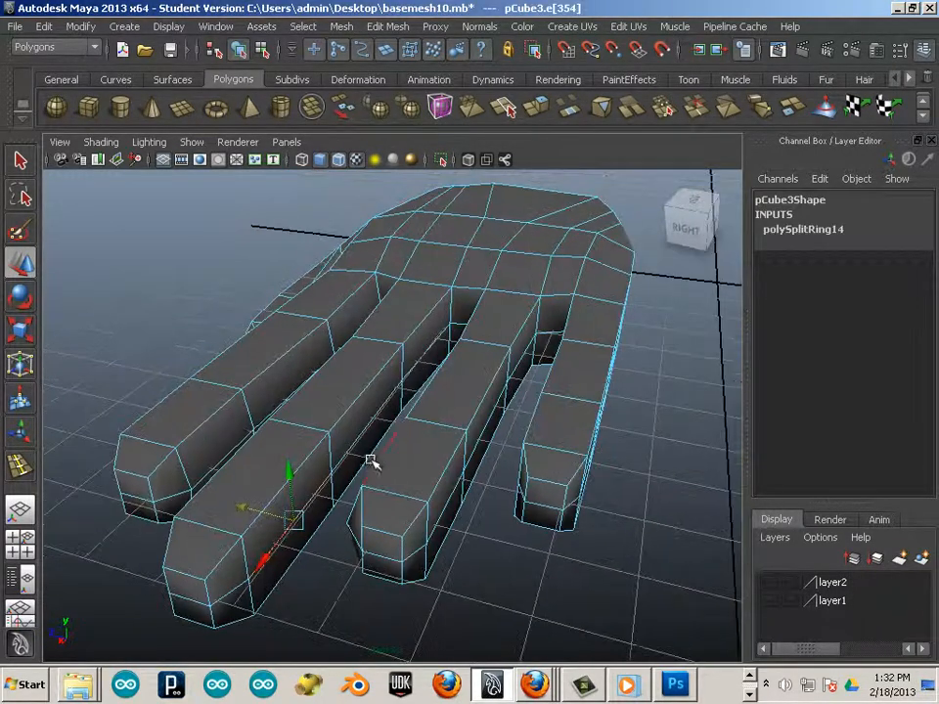
shift+click(427, 354)
drag(321, 402, 333, 408)
Move the mid-height edges on the ring finger's side facing the little finger outward.
alt+drag(530, 625, 545, 580)
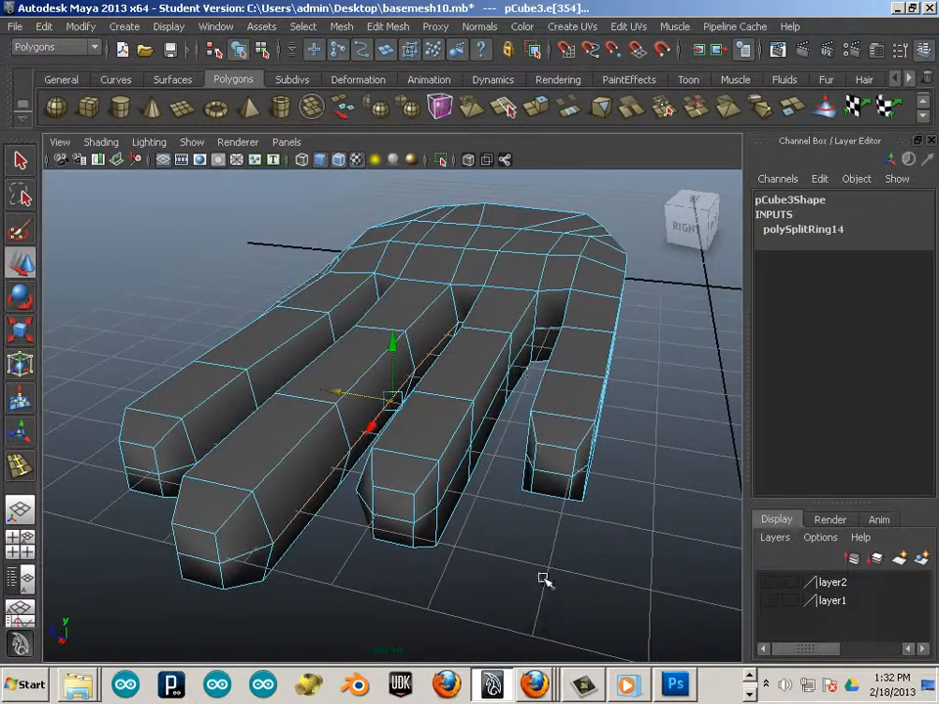
click(519, 352)
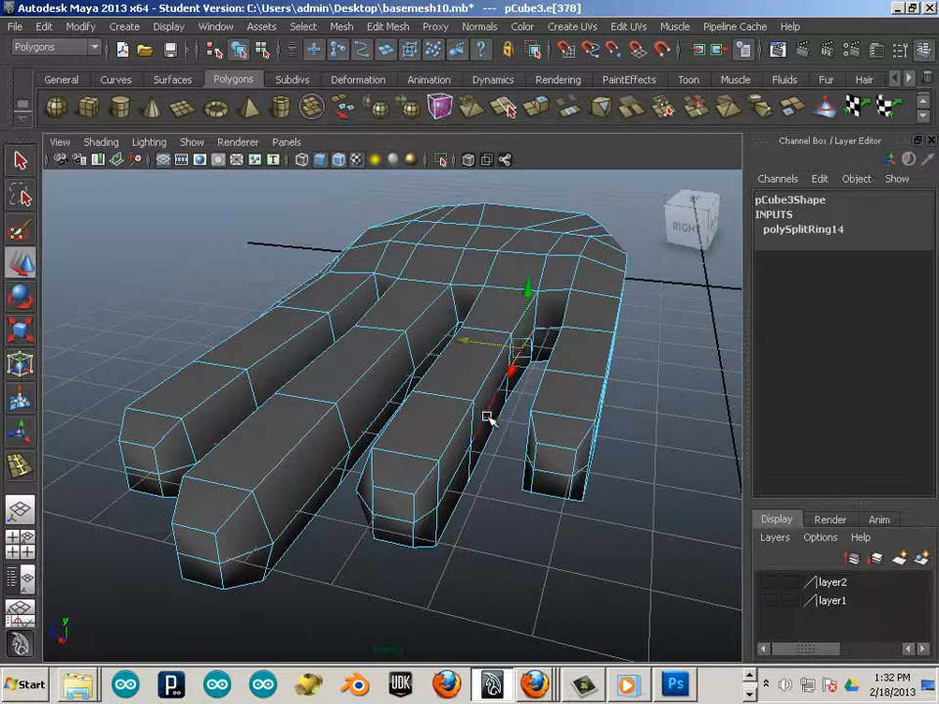
click(454, 394)
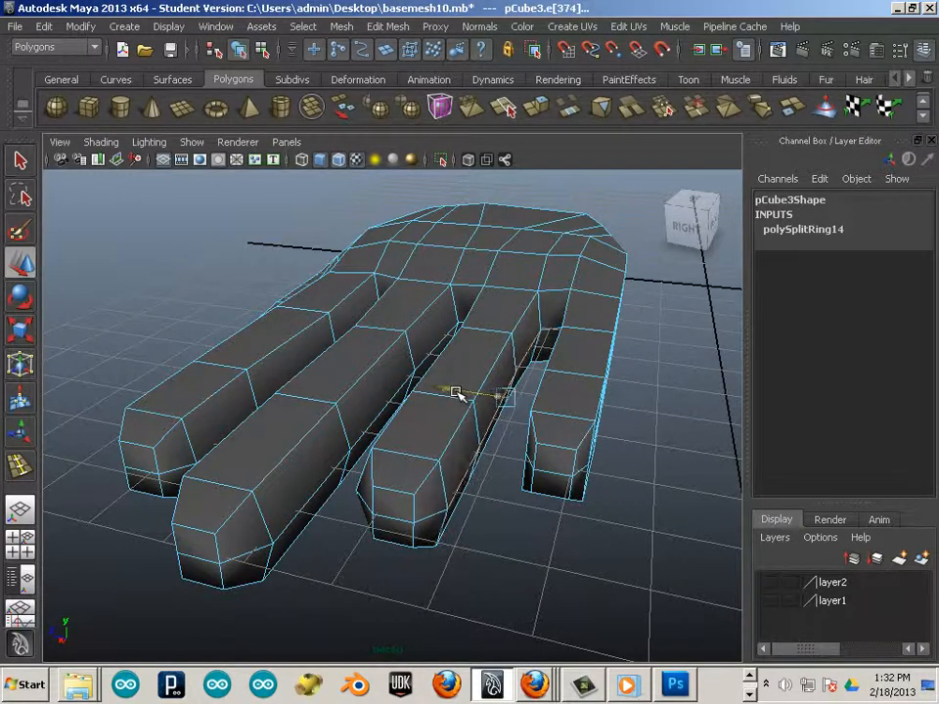
Pull the mid-height edges on the little finger's inner side outward toward the ring finger.
alt+drag(425, 499, 619, 470)
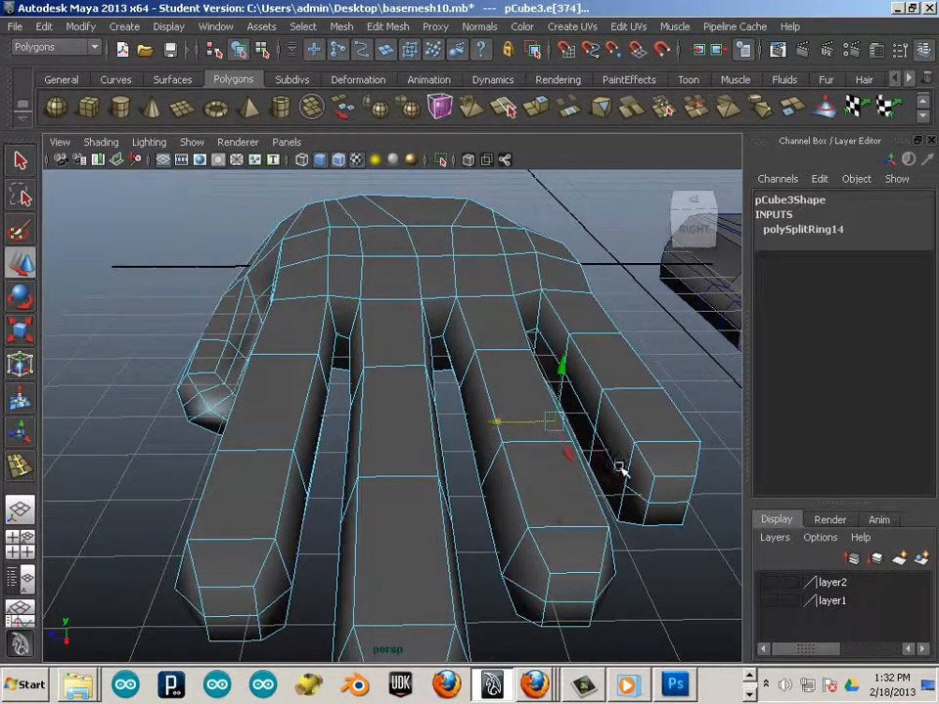
click(611, 461)
click(556, 355)
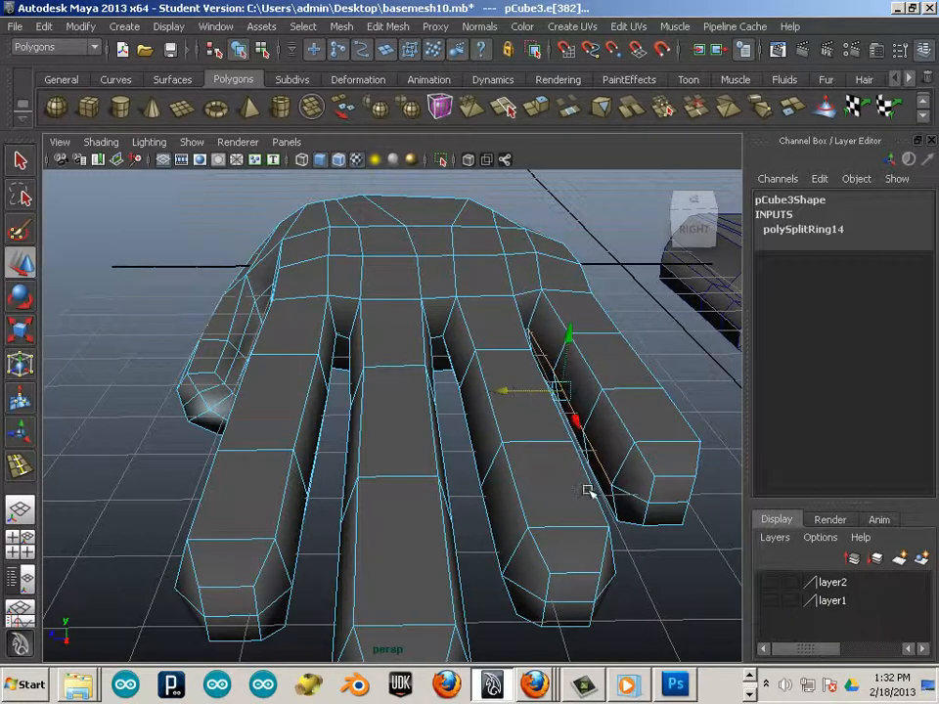
click(589, 493)
Select the mid-height edges along the outer side of the little finger and palm, move them outward, and clear the selection.
alt+drag(649, 537, 570, 475)
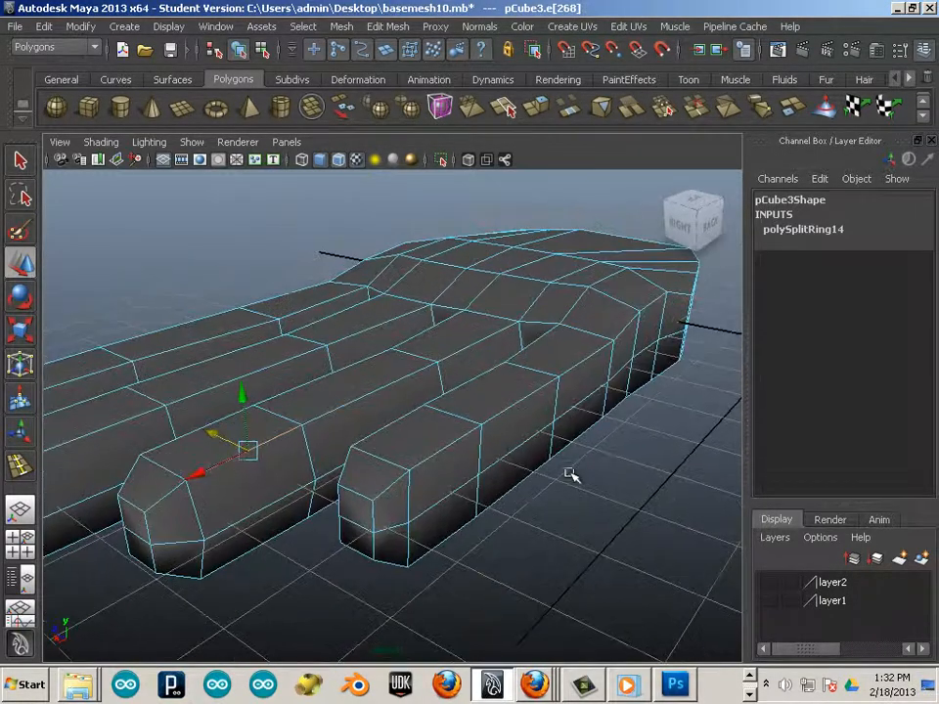
click(670, 339)
click(651, 347)
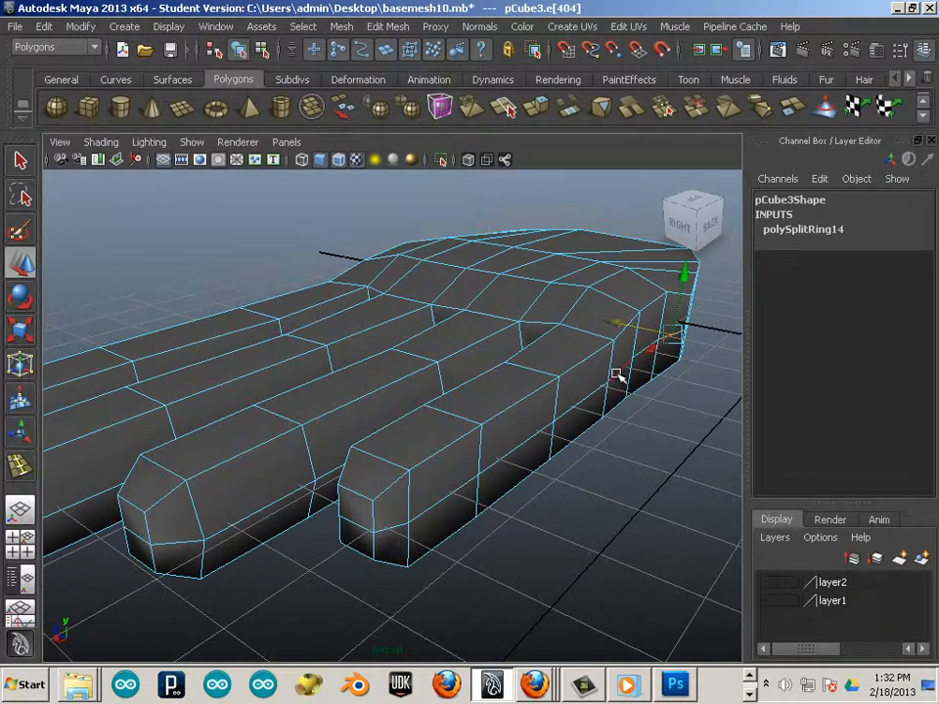
click(585, 401)
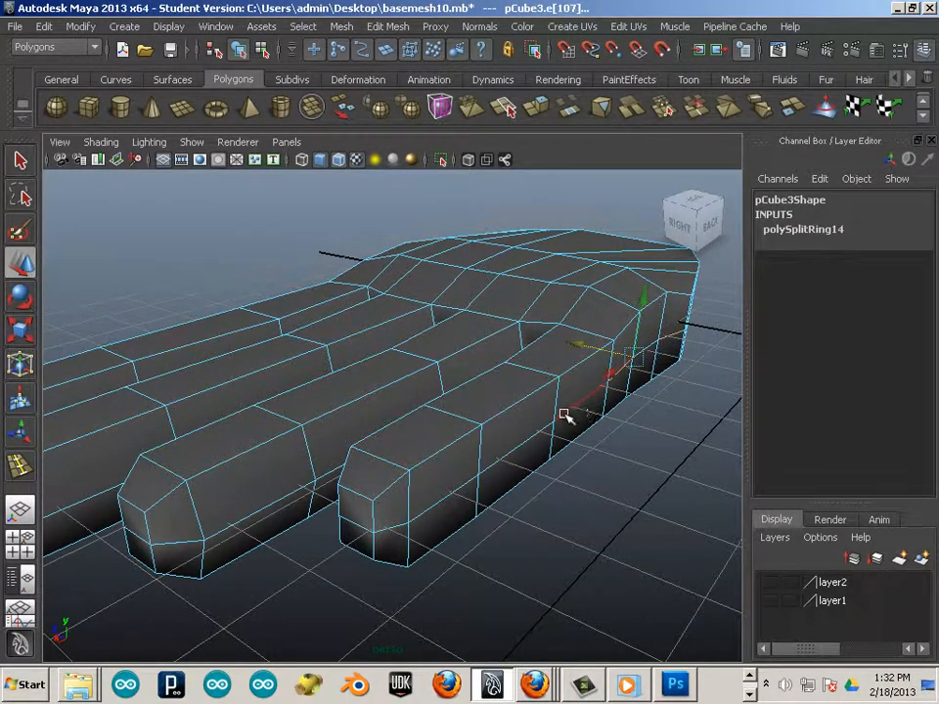
shift+click(451, 491)
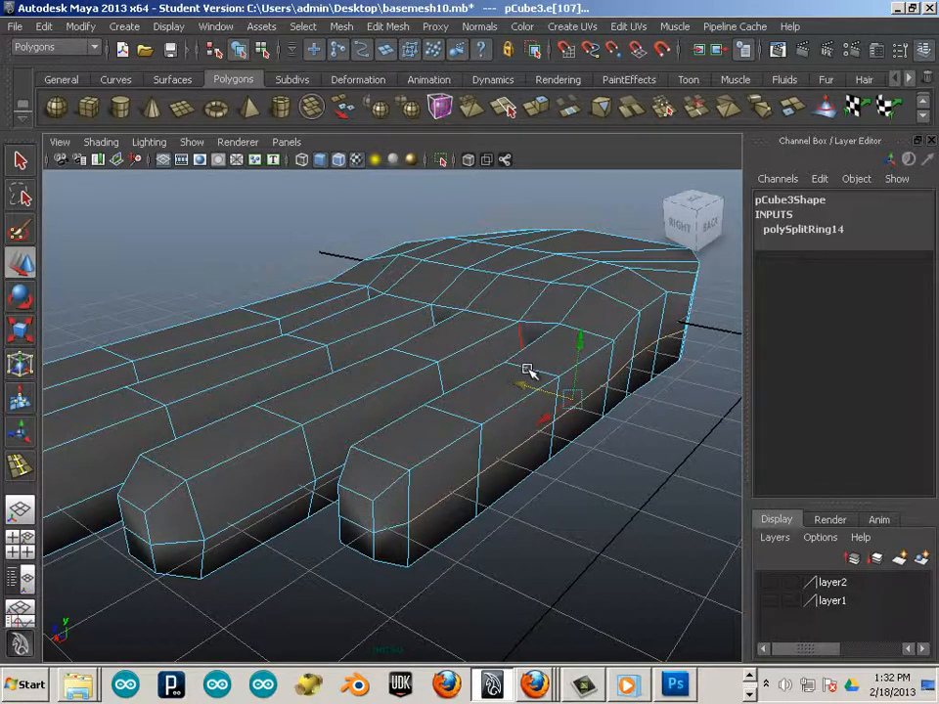
drag(528, 388, 541, 394)
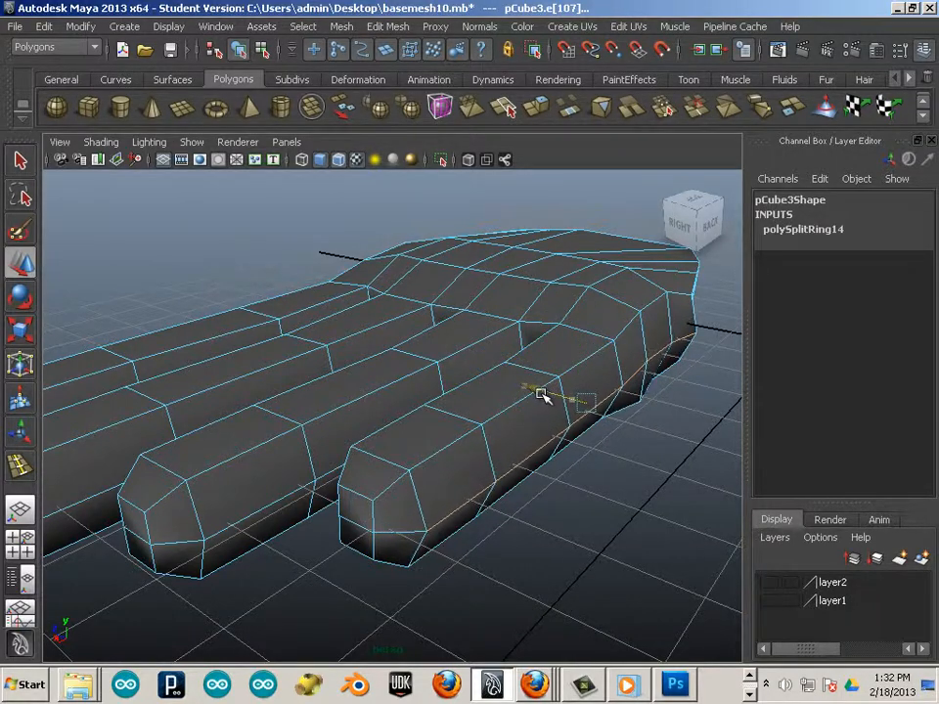
click(632, 489)
Examine the uneven wrist end of the palm from several angles and in the top view.
alt+drag(632, 489, 371, 523)
alt+drag(302, 501, 510, 544)
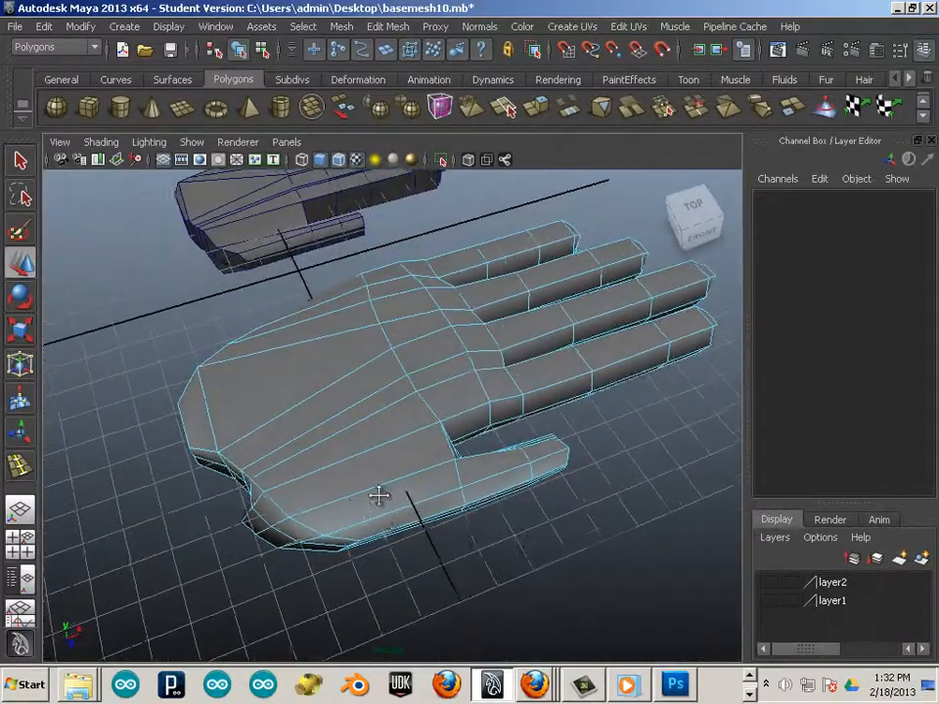
alt+middle_drag(379, 497, 558, 464)
alt+drag(450, 462, 492, 479)
scroll(491, 477, up, 2)
scroll(419, 438, down, 2)
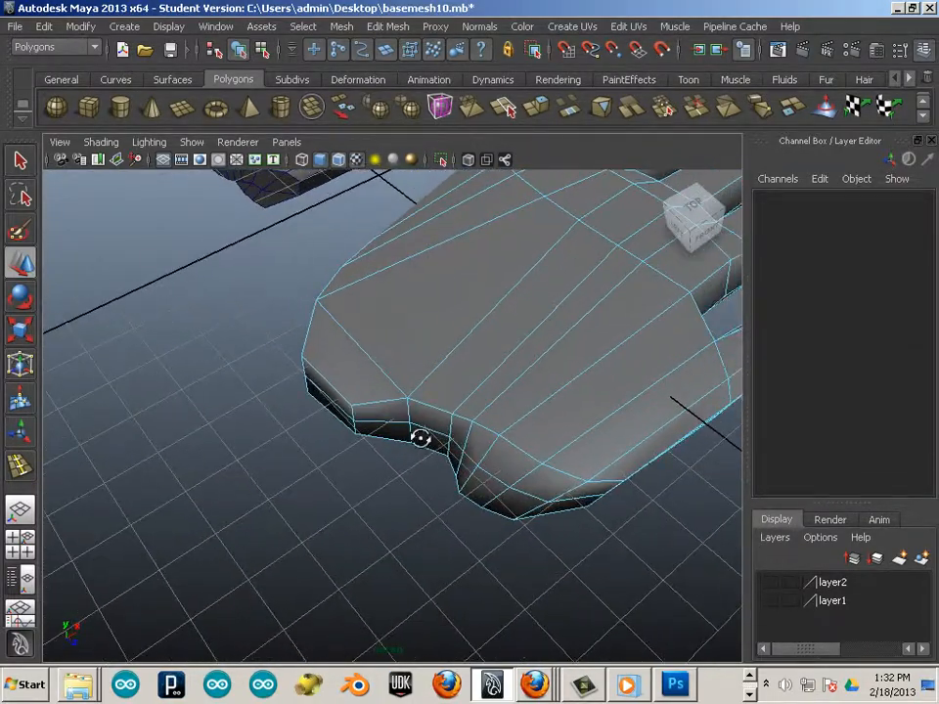
alt+drag(420, 438, 500, 410)
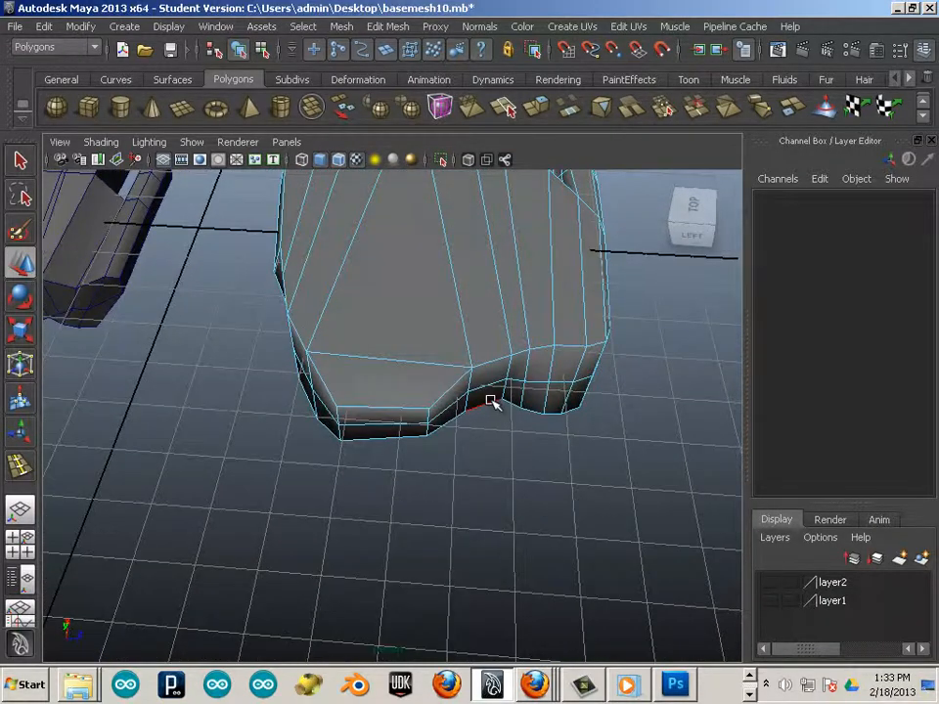
key(space)
key(space)
alt+middle_drag(324, 399, 404, 402)
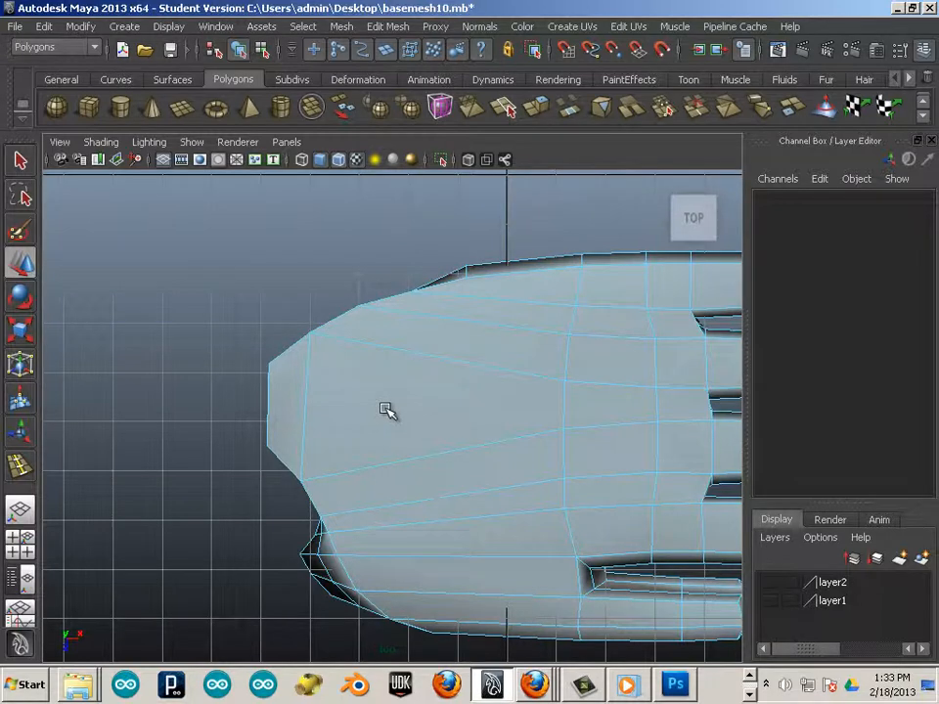
Display the top view in wireframe and enable vertex selection at the wrist end of the palm.
key(4)
alt+middle_drag(367, 434, 367, 404)
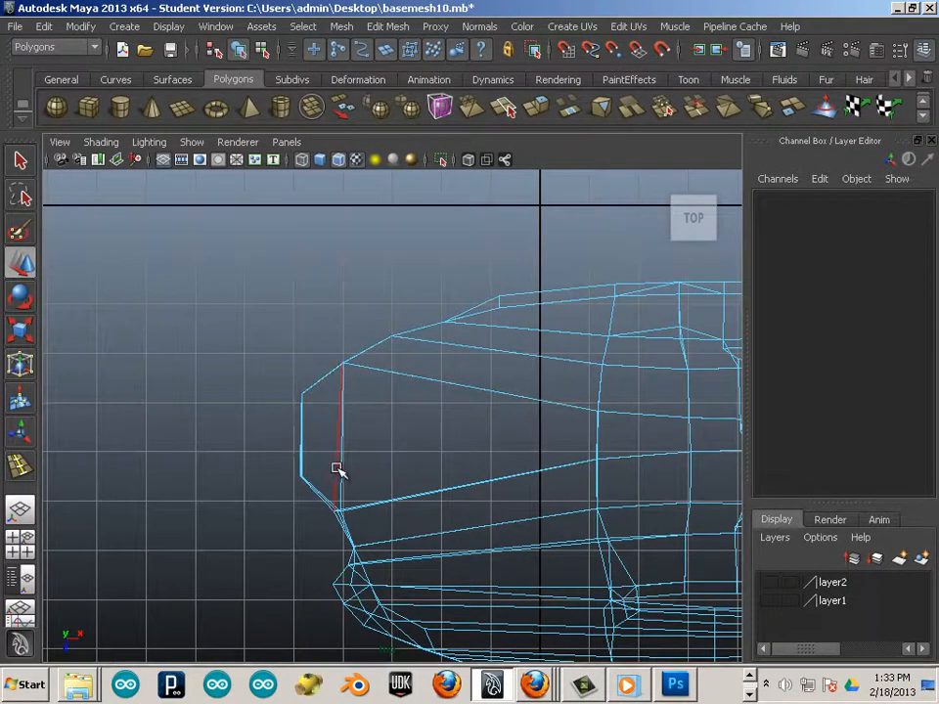
key(F9)
alt+middle_drag(299, 472, 328, 421)
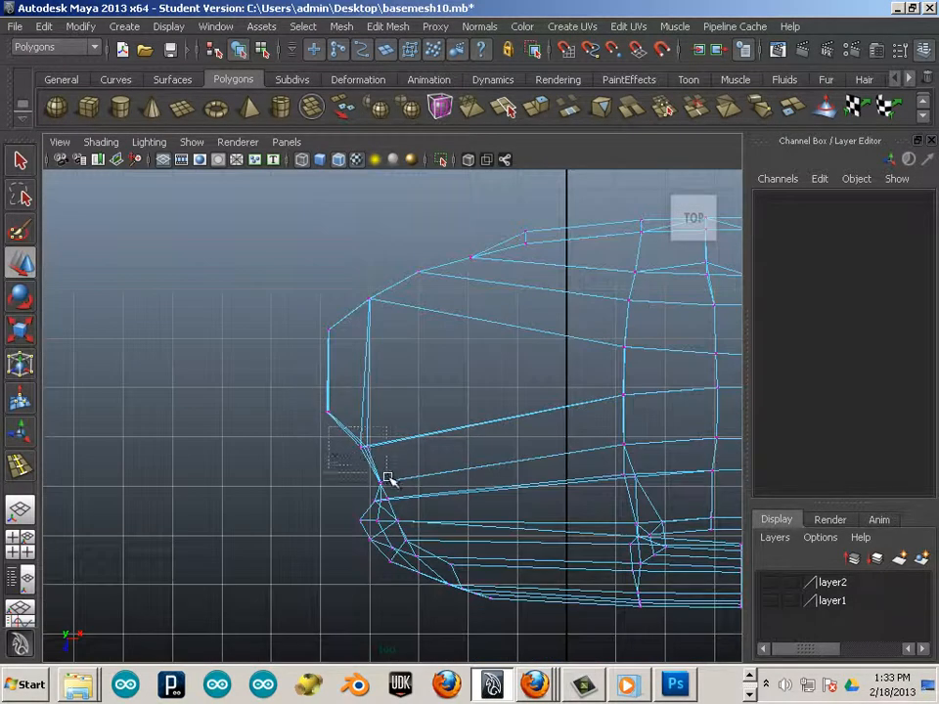
Try averaging the vertices at the thumb-side corner of the wrist and undo the averaging.
drag(387, 479, 500, 625)
key(g)
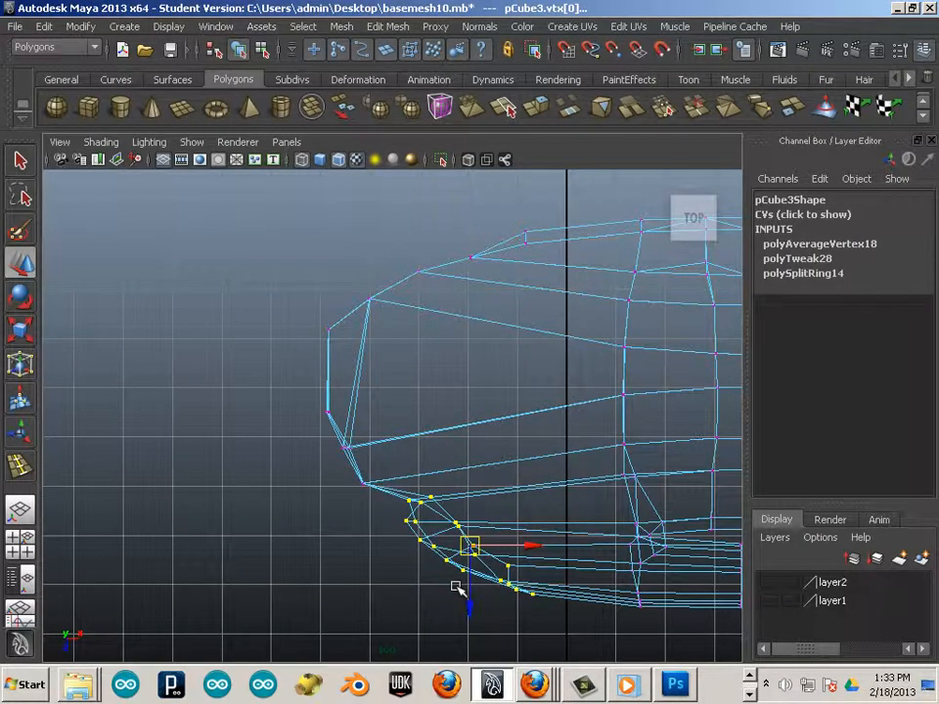
key(ctrl+z)
Shift the rows of vertices at the base of the thumb toward the fingers to smooth the bulging wrist corner.
alt+middle_drag(399, 561, 433, 541)
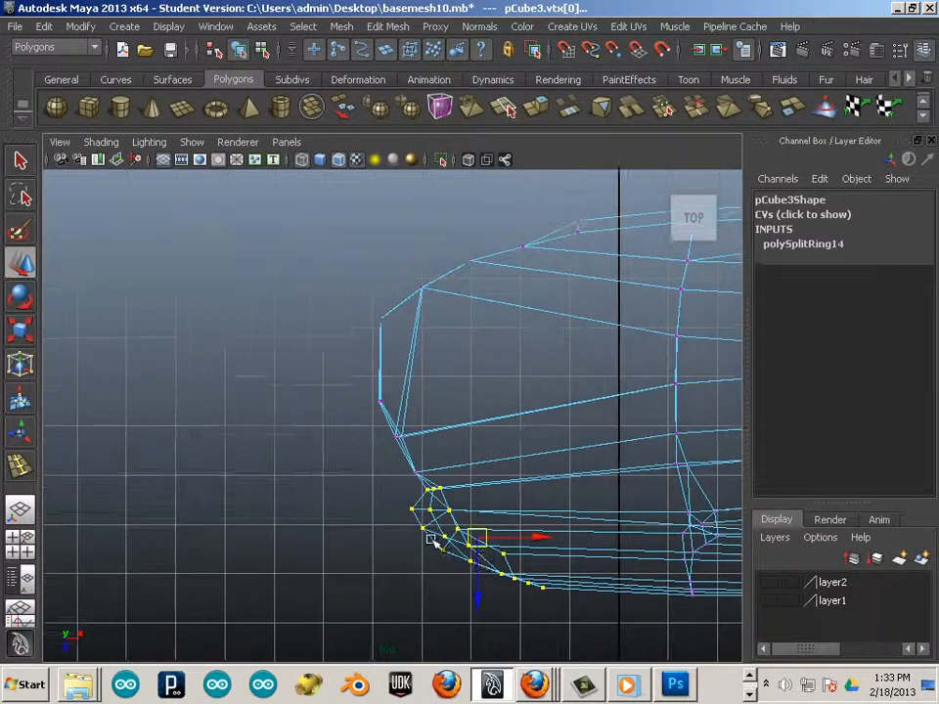
alt+right_drag(434, 542, 584, 565)
alt+middle_drag(585, 564, 591, 514)
drag(440, 509, 477, 479)
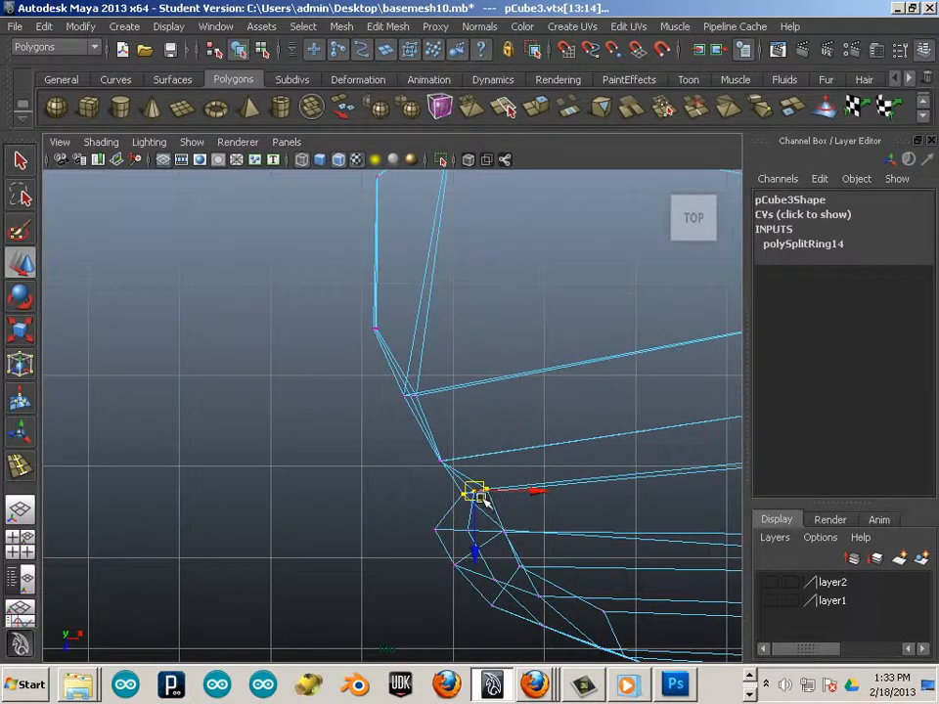
drag(384, 520, 548, 547)
drag(472, 533, 496, 534)
drag(404, 558, 590, 611)
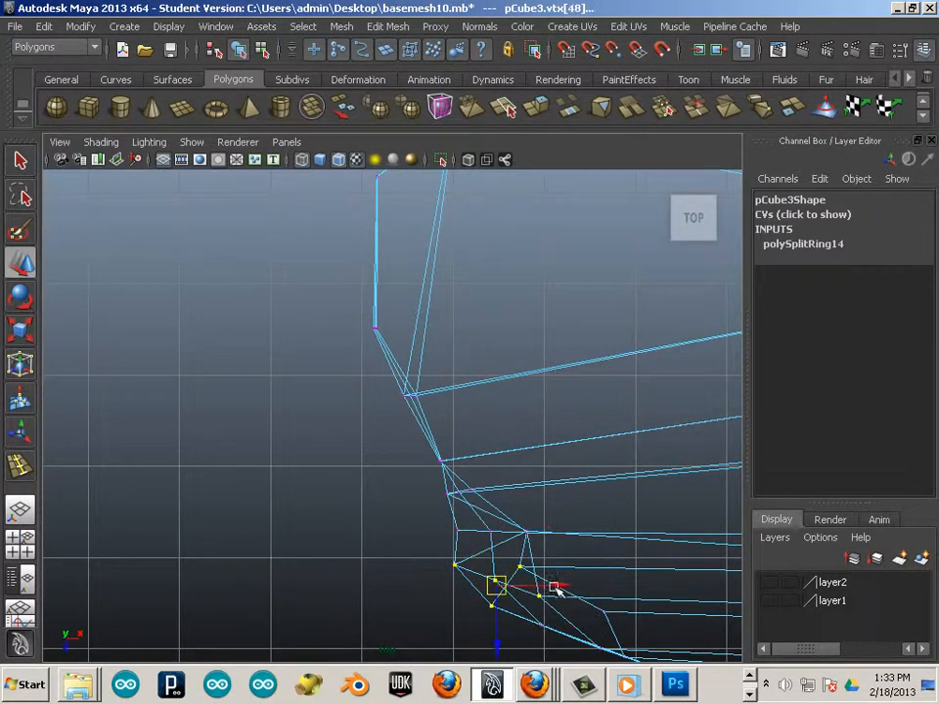
drag(508, 588, 529, 590)
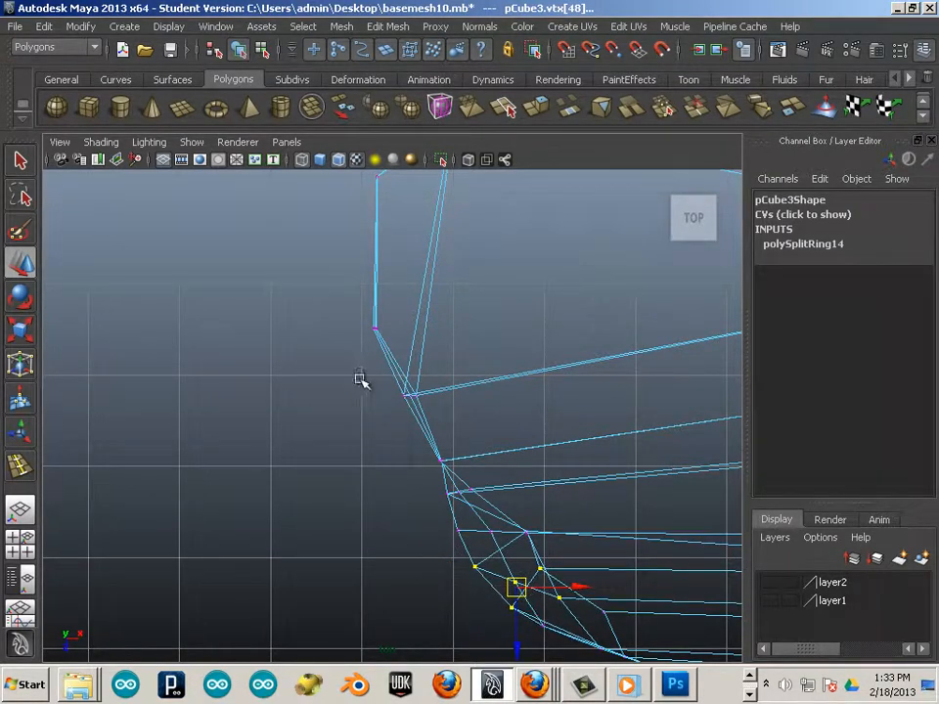
Move the wrist vertices nearest the thumb, including the lower end-corner vertices, toward the thumb side to even out the outline.
drag(400, 399, 436, 446)
drag(392, 423, 530, 516)
drag(442, 466, 447, 481)
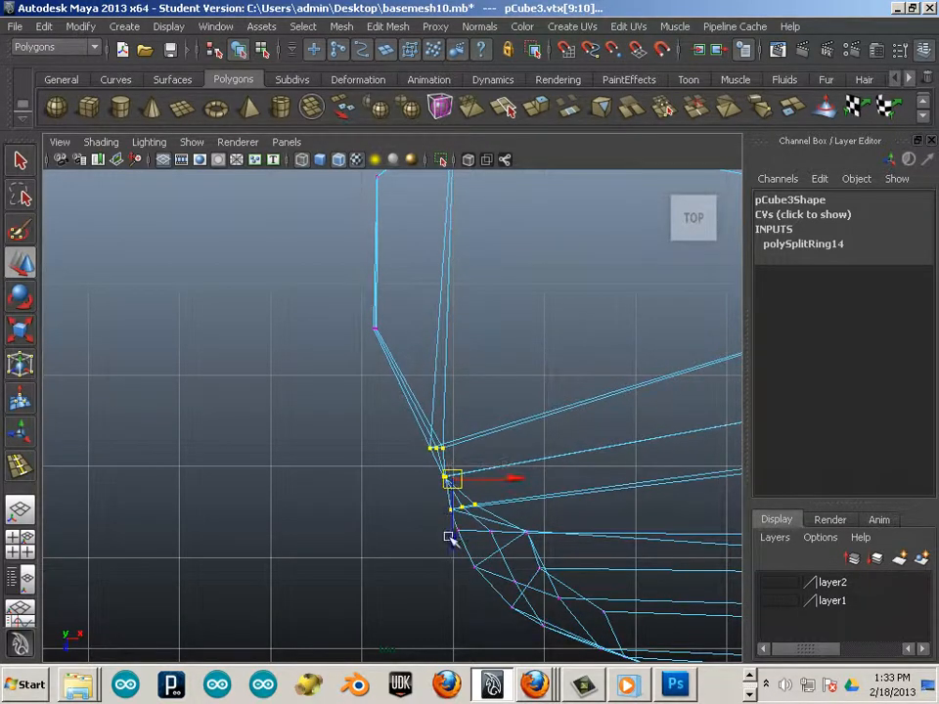
drag(404, 421, 636, 633)
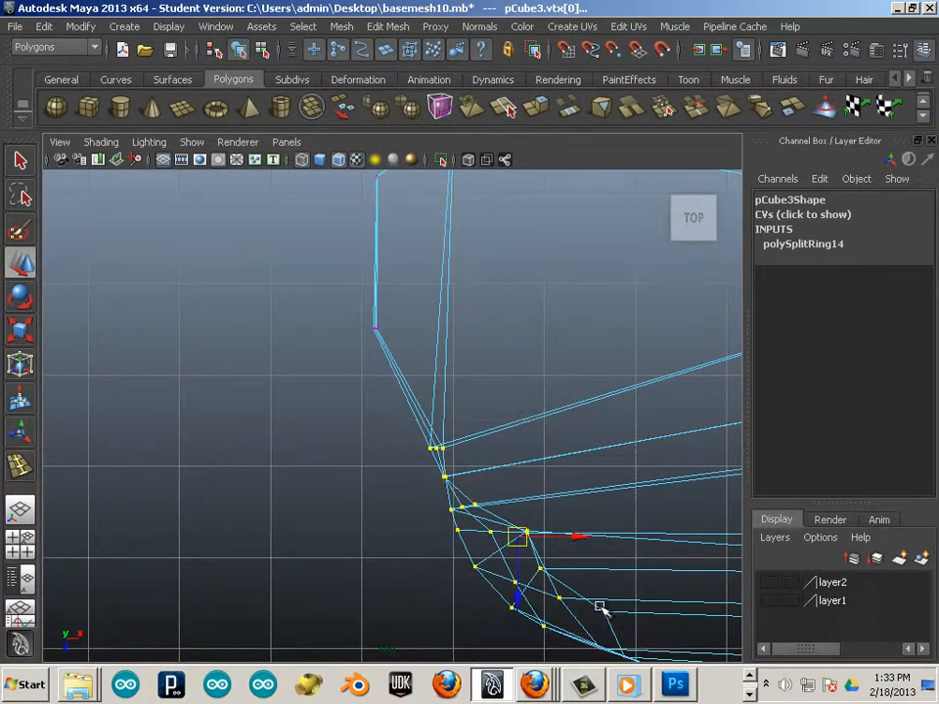
scroll(425, 466, down, 3)
alt+middle_drag(426, 466, 429, 544)
scroll(428, 544, up, 1)
drag(366, 467, 407, 525)
alt+middle_drag(405, 526, 355, 423)
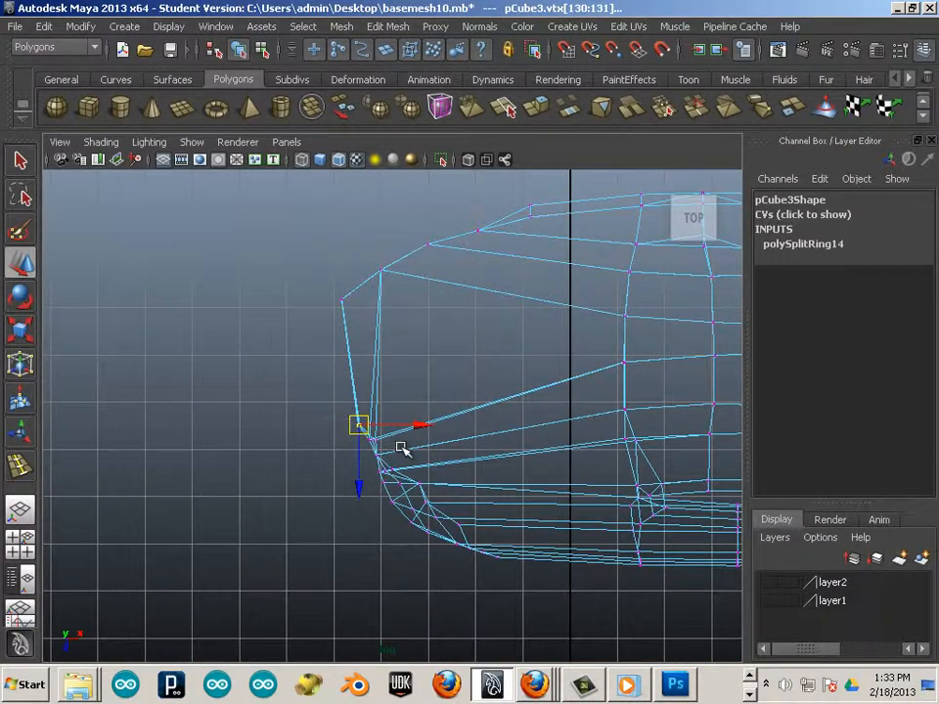
scroll(402, 448, down, 2)
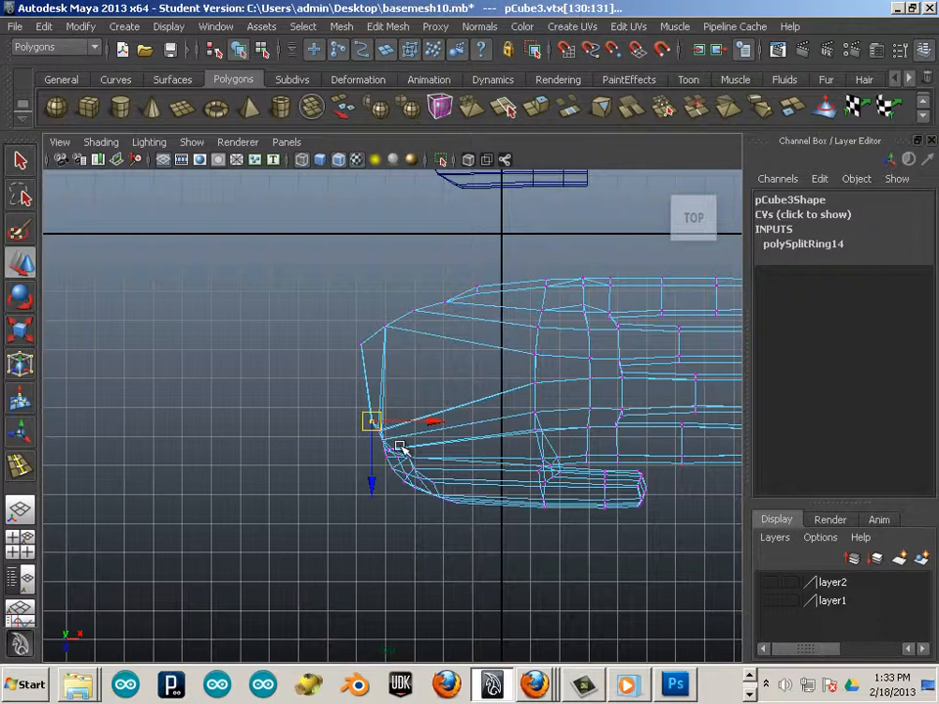
Move the thumb-side corner vertices toward the fingers, respace their rows into an even curve, and clear the selection.
scroll(426, 519, up, 3)
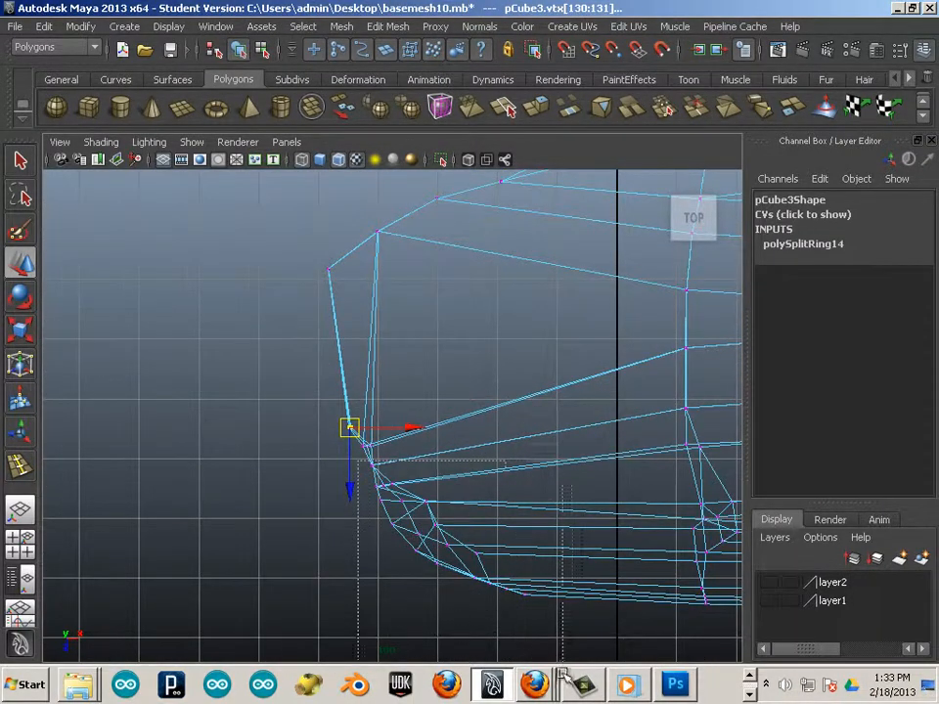
drag(359, 463, 529, 601)
drag(450, 536, 493, 543)
drag(400, 491, 428, 465)
drag(418, 478, 389, 474)
drag(460, 507, 418, 497)
drag(503, 512, 409, 528)
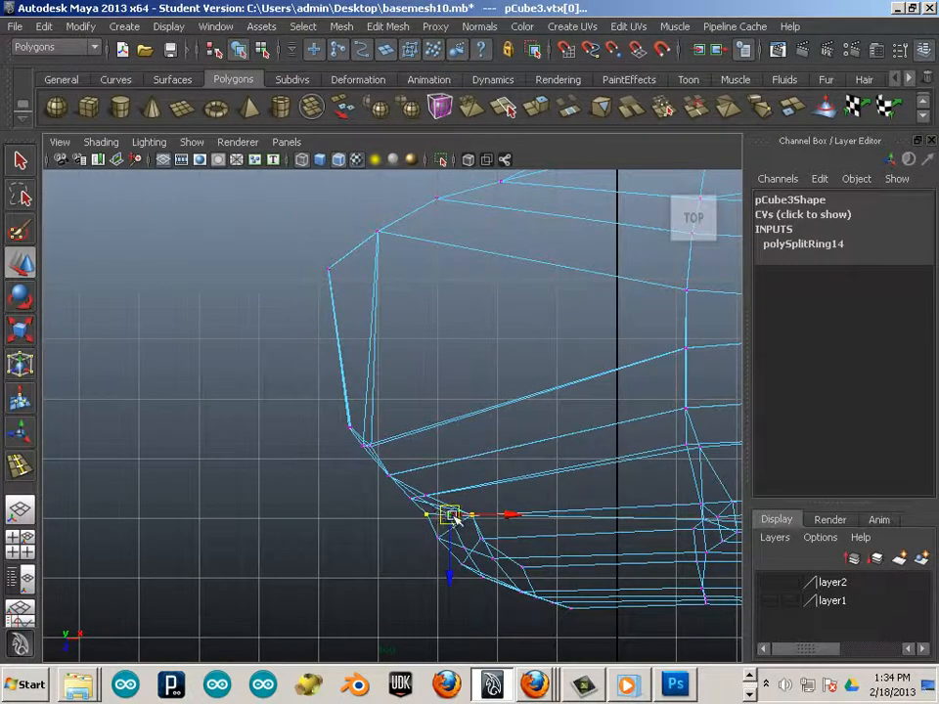
click(439, 593)
Move the vertices on the little-finger side of the palm near the wrist outward to straighten that side's outline.
alt+middle_drag(355, 456, 367, 589)
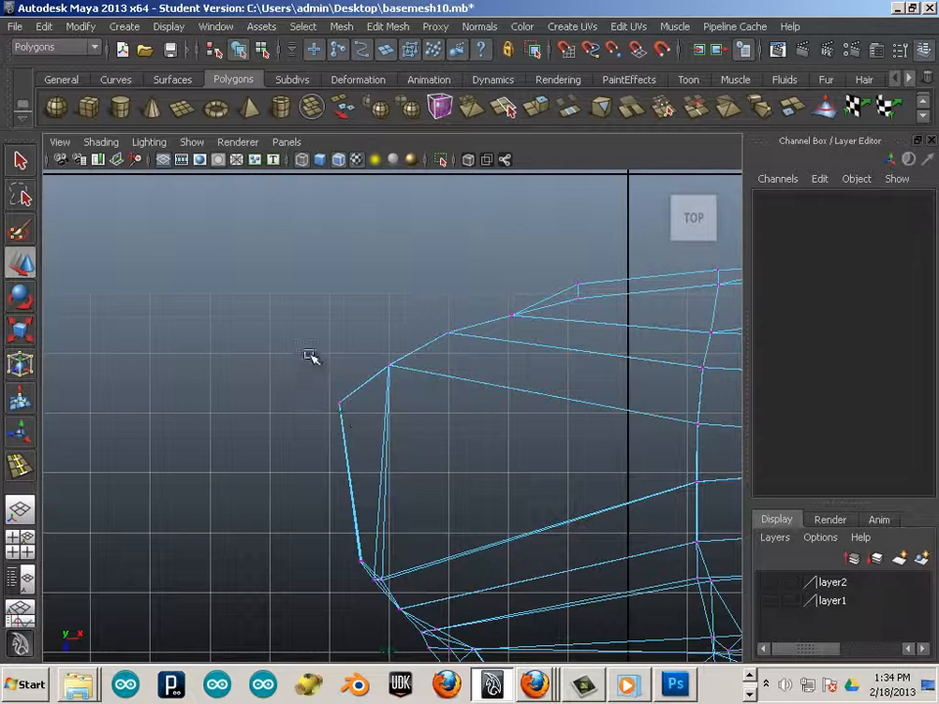
drag(499, 406, 479, 399)
drag(522, 339, 480, 301)
drag(372, 346, 440, 300)
click(442, 308)
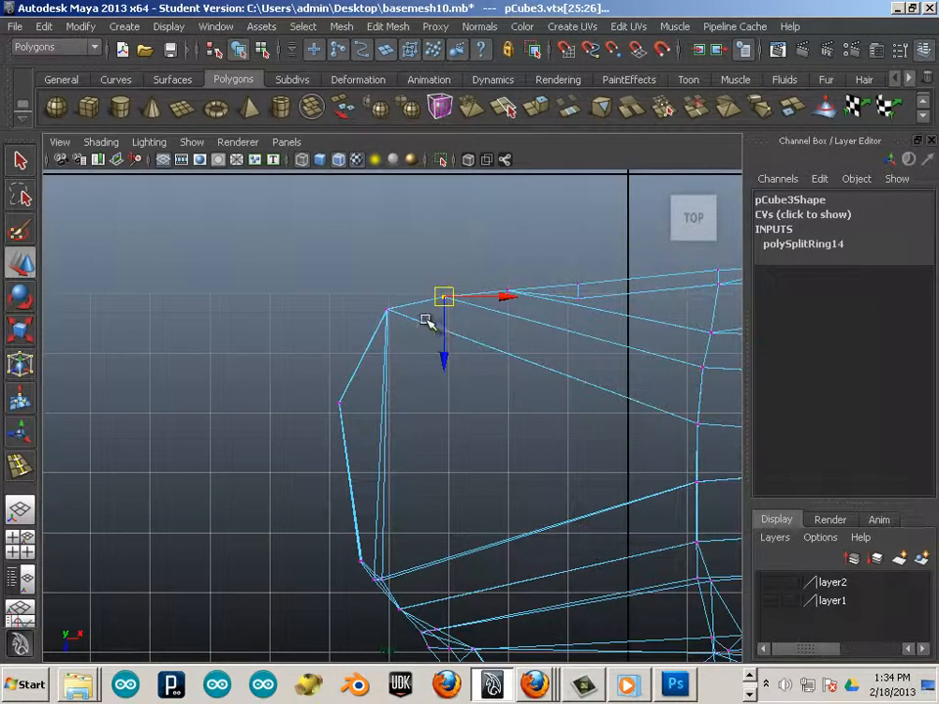
alt+middle_drag(484, 361, 394, 422)
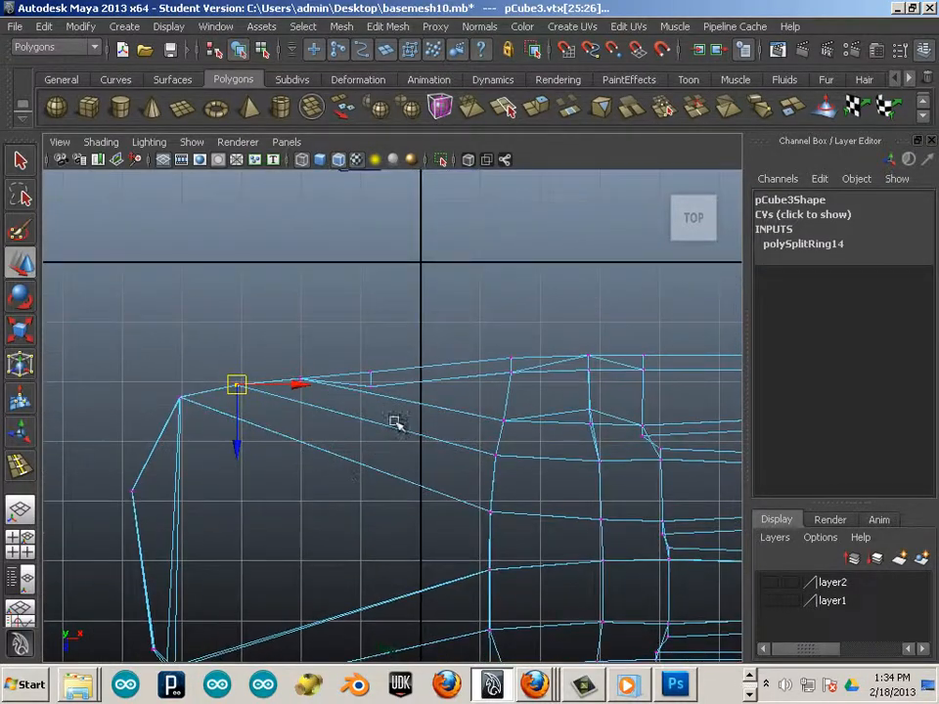
click(367, 375)
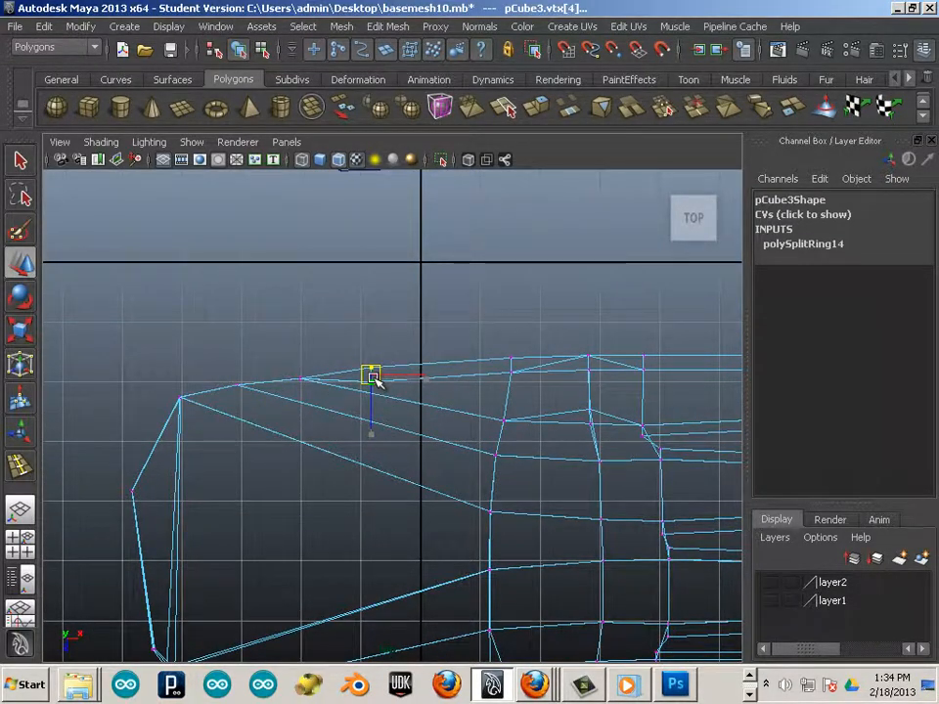
drag(304, 388, 183, 377)
Reposition the outermost wrist-end vertices to form a straight end across the wrist and clear the selection.
alt+middle_drag(172, 521, 214, 410)
mouse_move(216, 502)
mouse_down()
mouse_move(173, 554)
mouse_move(214, 527)
mouse_up()
drag(157, 368, 220, 286)
click(249, 439)
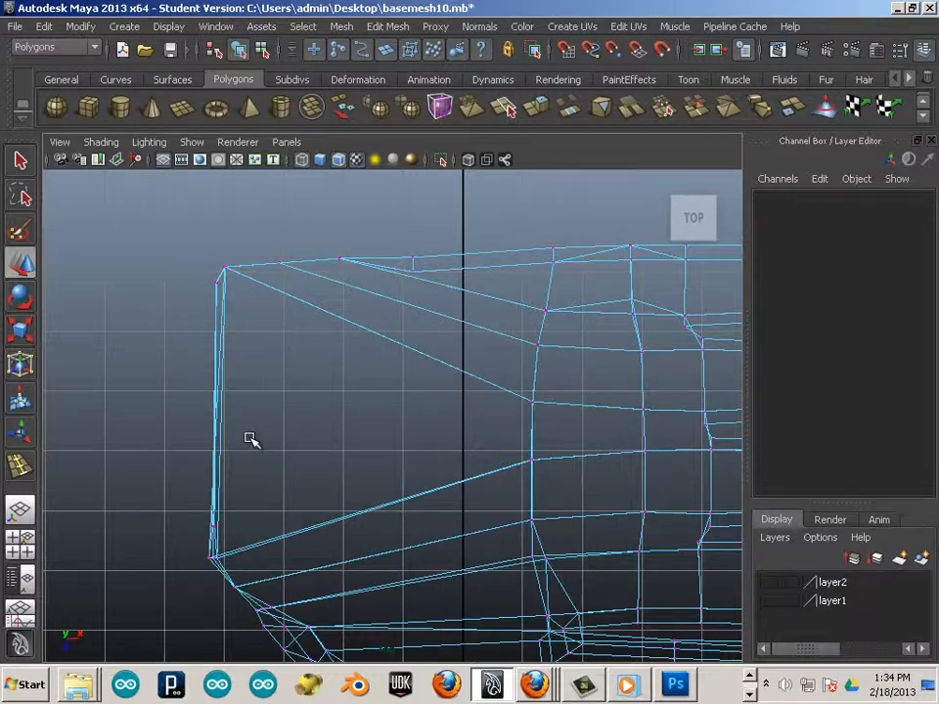
Return to the shaded perspective view, raise the upper edge of the wrist end, and clear the selection.
key(space)
key(ctrl+z)
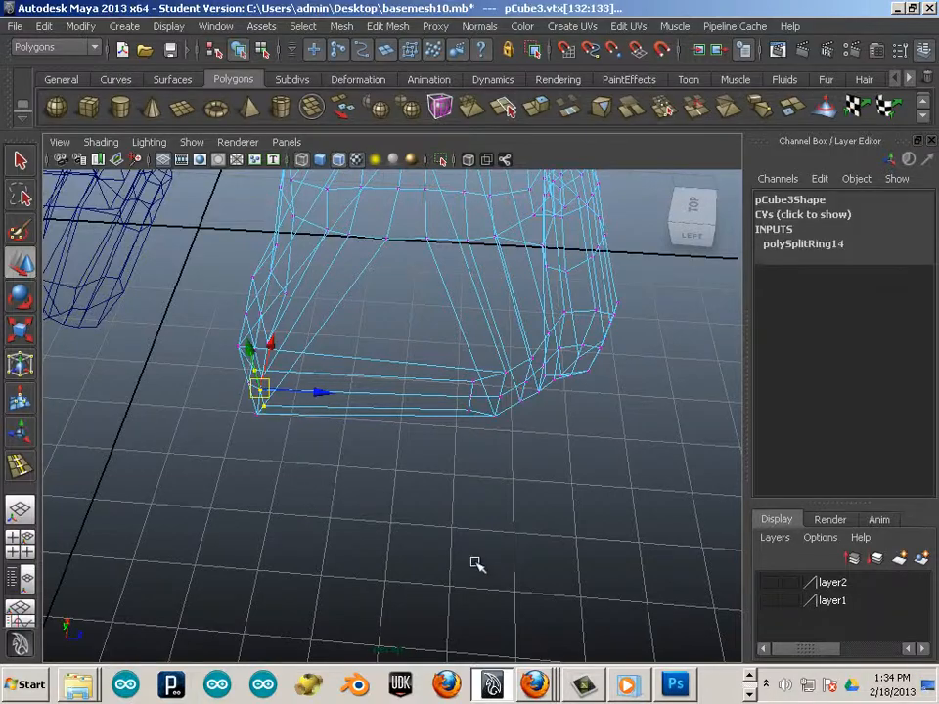
key(5)
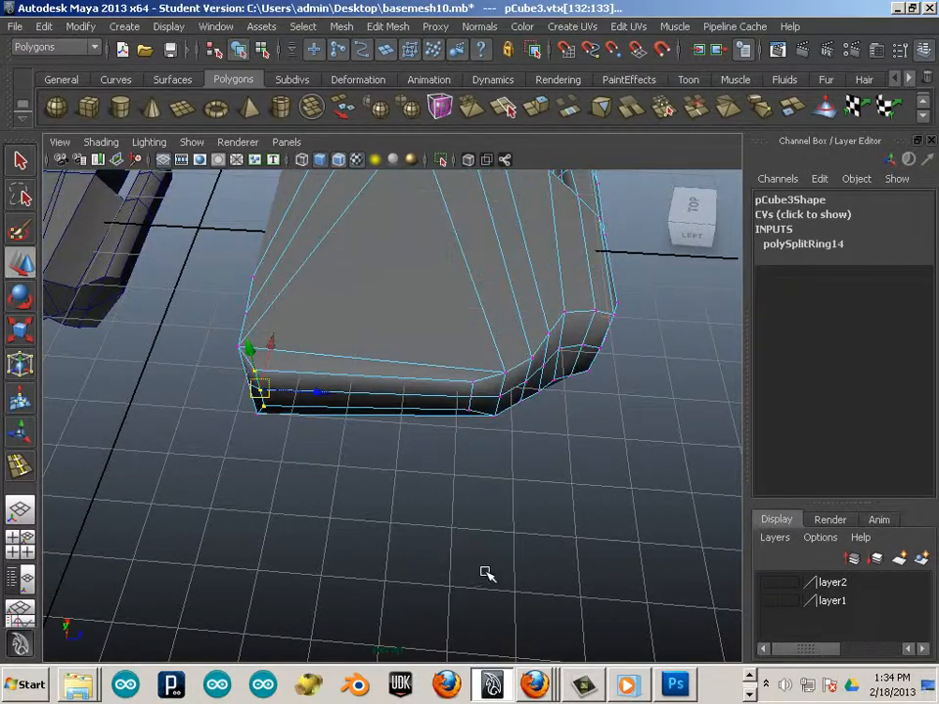
click(564, 537)
alt+drag(564, 537, 440, 538)
alt+middle_drag(440, 537, 336, 553)
alt+drag(335, 554, 335, 448)
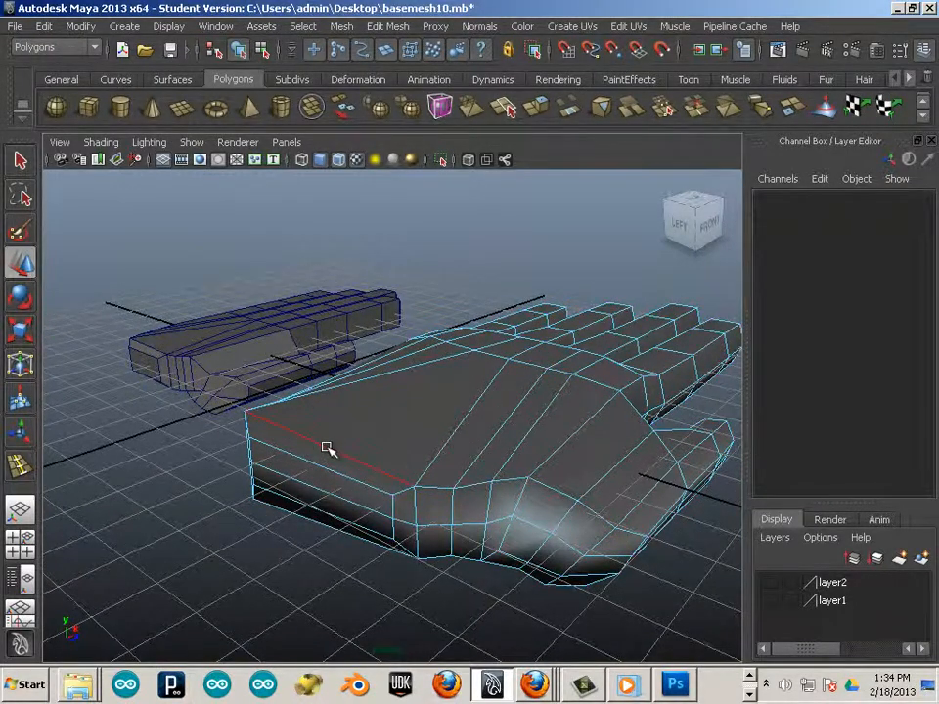
click(327, 446)
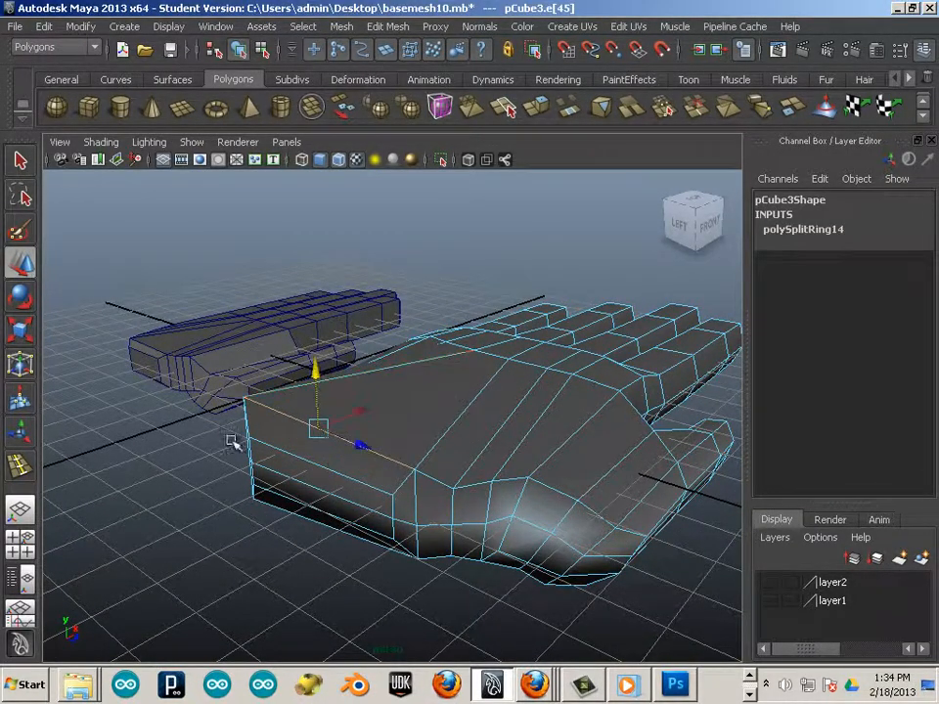
alt+drag(232, 440, 369, 448)
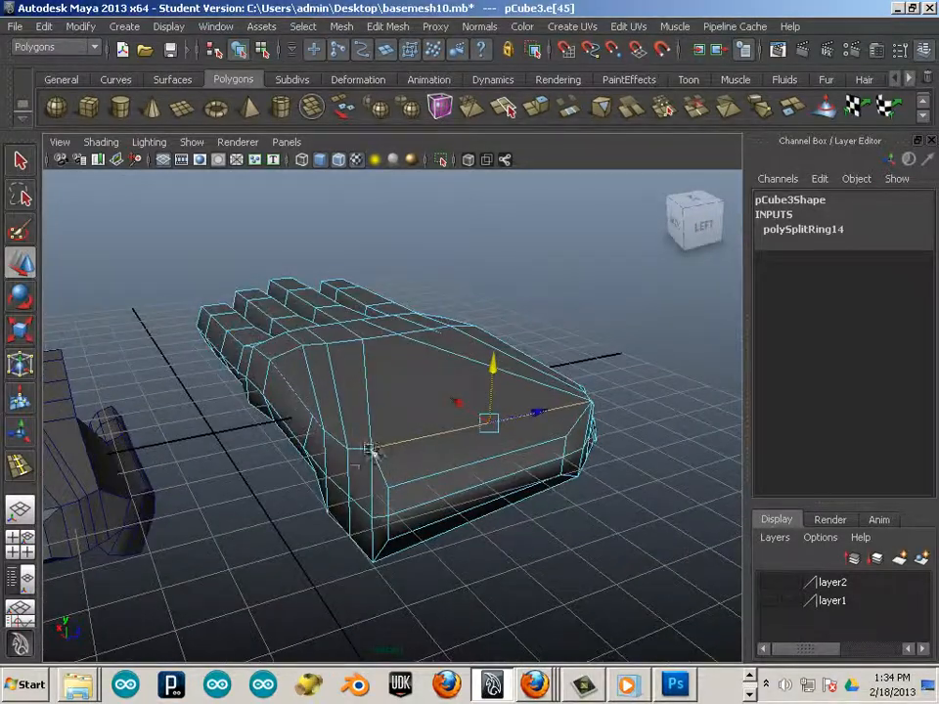
click(536, 538)
Examine the reshaped wrist and the whole hand from several angles.
alt+drag(584, 544, 516, 620)
alt+right_drag(515, 620, 484, 601)
alt+drag(484, 602, 626, 544)
mouse_move(533, 533)
alt+right_down()
mouse_move(499, 528)
mouse_move(523, 520)
alt+right_up()
alt+drag(494, 515, 496, 508)
alt+drag(576, 585, 256, 562)
alt+right_drag(257, 562, 234, 559)
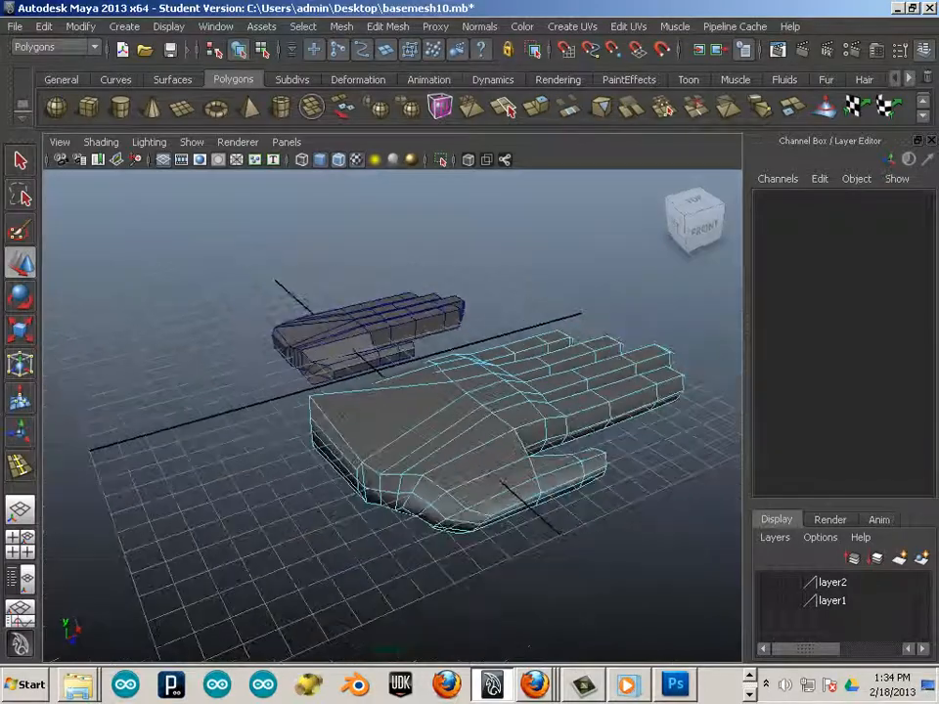